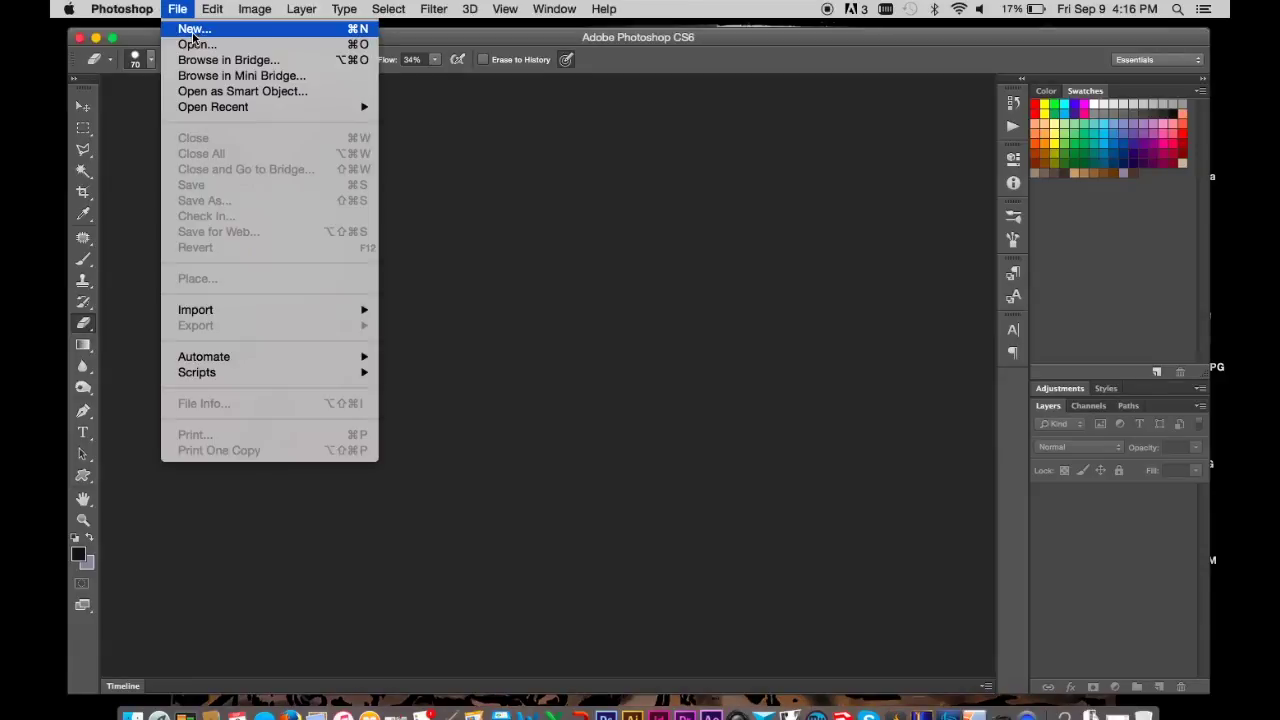
- Create a new 8.5 × 11 inch document at 300 ppi
{"action": "double_click", "coordinate": [568, 297]}
{"action": "type", "text": "8.5"}
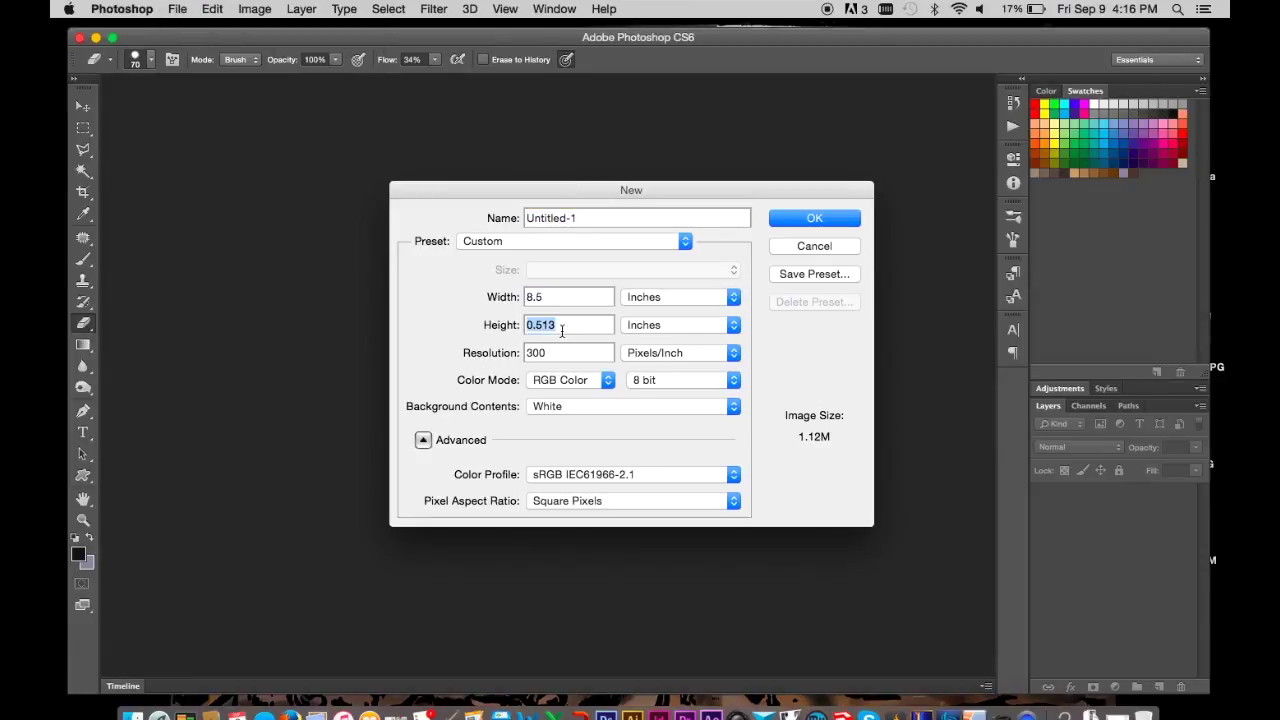
{"action": "type", "text": "11"}
{"action": "key", "text": "Return"}
- Add an empty layer and pick cyan as the painting colour
{"action": "key", "text": "b"}
{"action": "left_click", "coordinate": [1158, 687]}
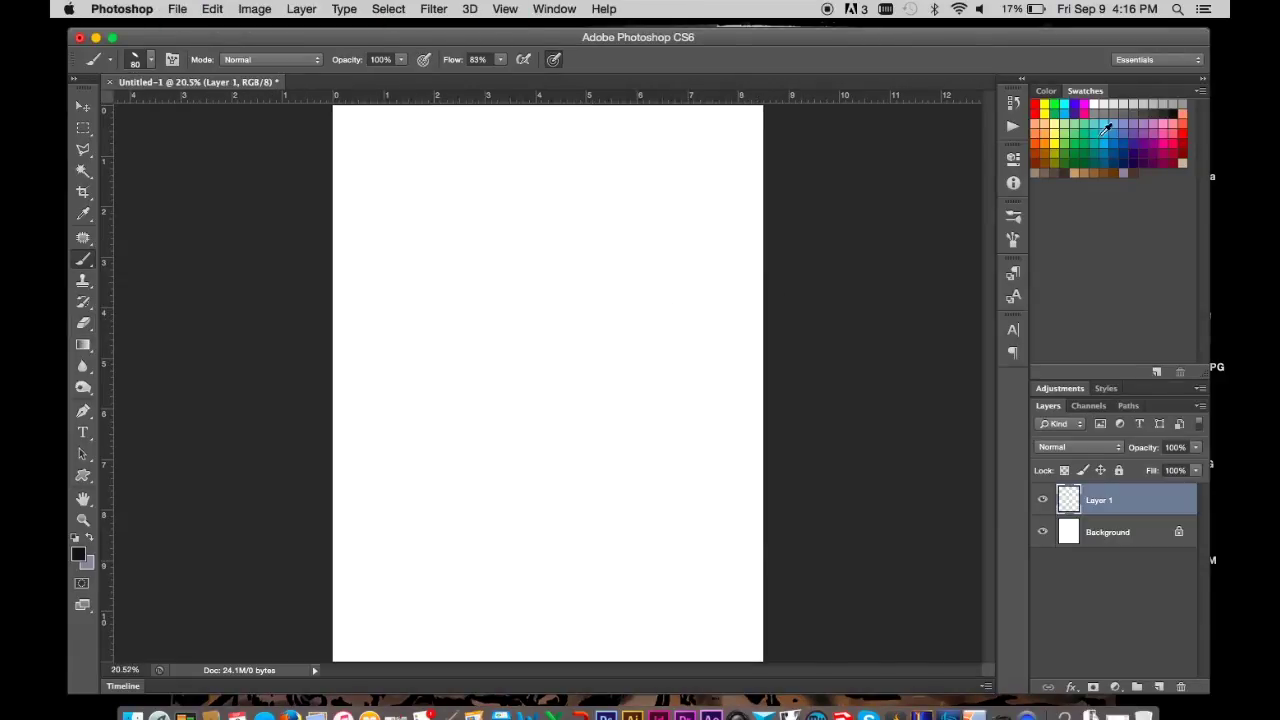
{"action": "left_click", "coordinate": [1106, 127]}
- Choose a brush preset from the presets panel and confirm the brush opacity
{"action": "left_click", "coordinate": [150, 60]}
{"action": "left_click", "coordinate": [1012, 242]}
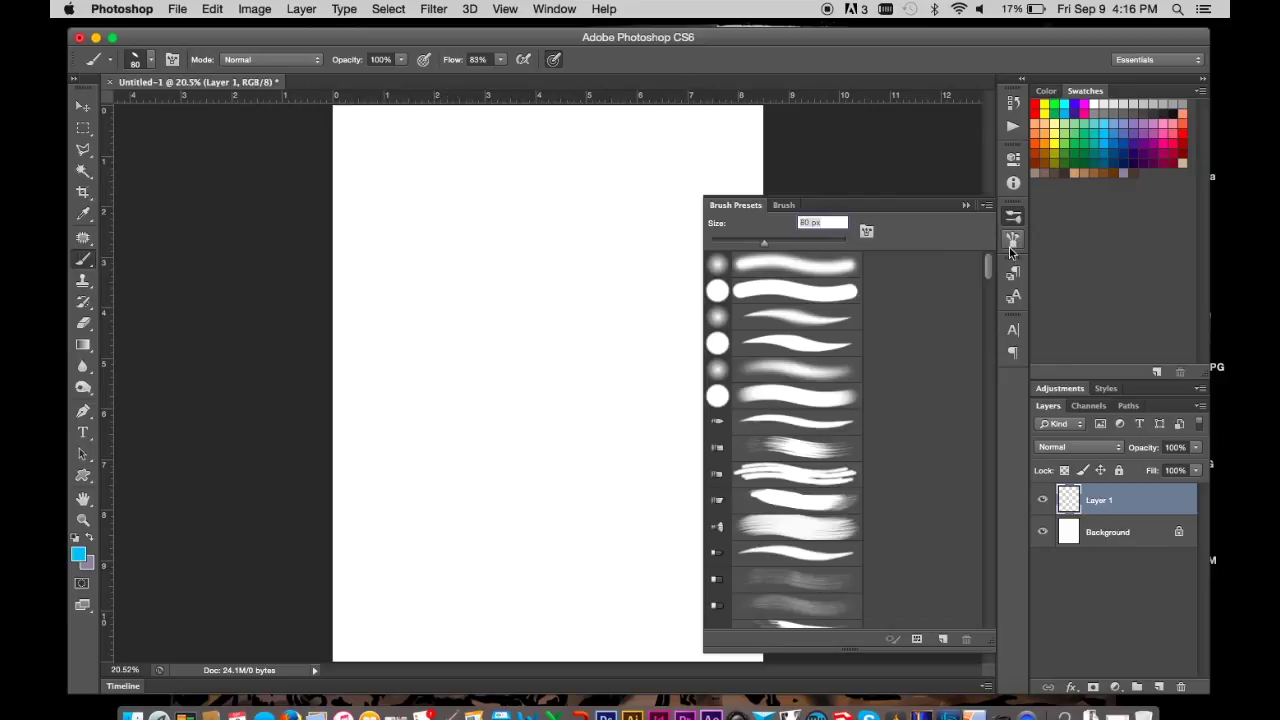
{"action": "left_click", "coordinate": [783, 205]}
{"action": "left_click", "coordinate": [735, 205]}
{"action": "scroll", "coordinate": [805, 450], "scroll_direction": "down", "scroll_amount": 3}
{"action": "scroll", "coordinate": [805, 467], "scroll_direction": "down", "scroll_amount": 3}
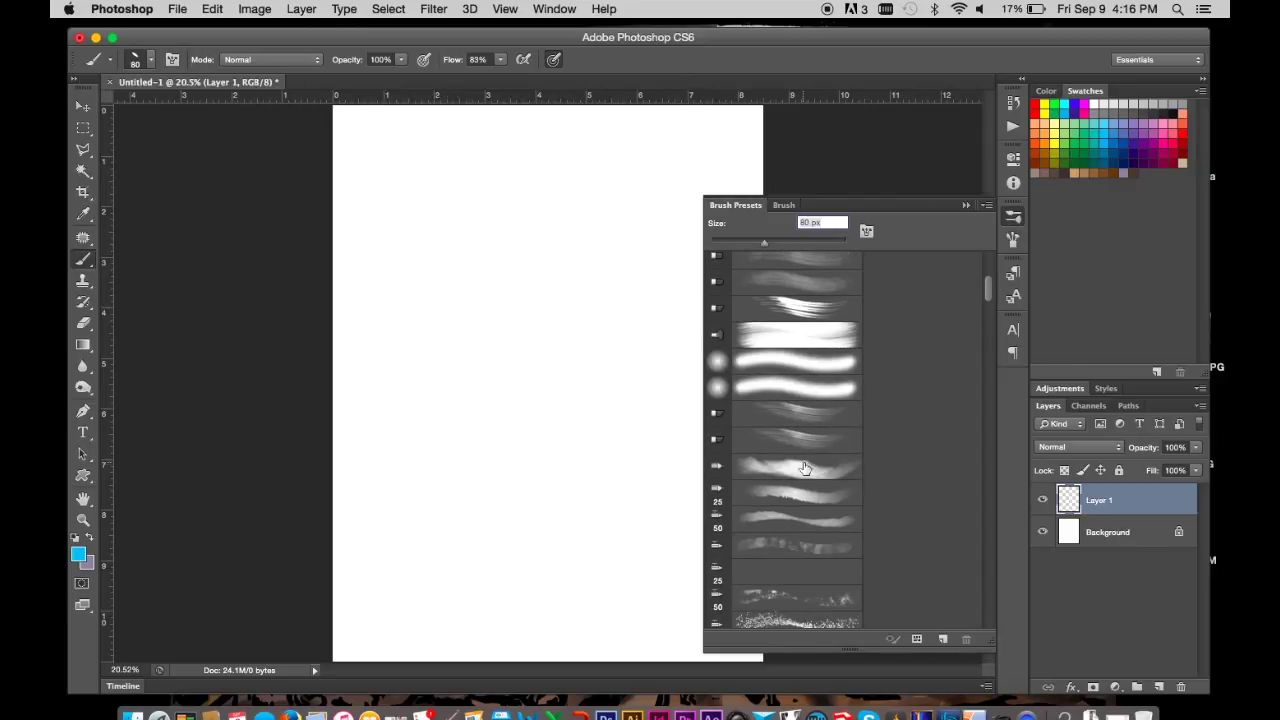
{"action": "key", "text": "Return"}
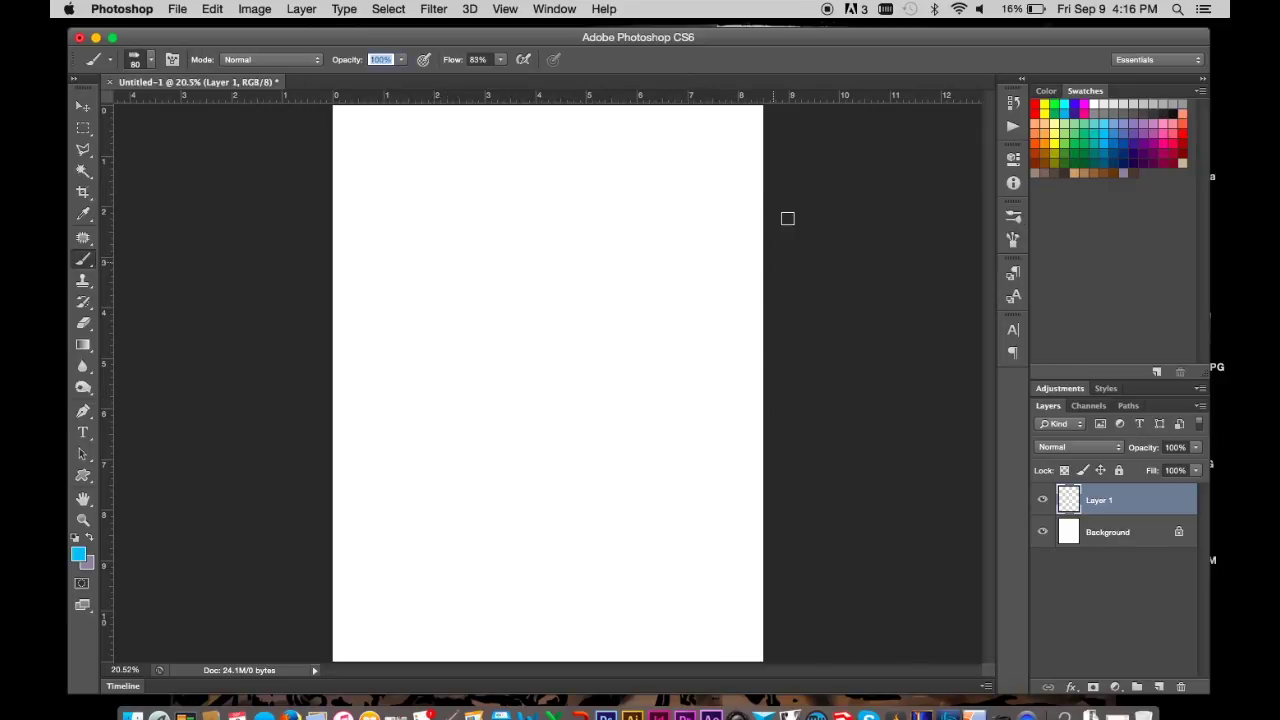
{"action": "key", "text": "Return"}
- Sketch rough cyan head arcs with a smaller brush, then clear them to start over
{"action": "left_click_drag", "start_coordinate": [466, 258], "coordinate": [543, 216]}
{"action": "key", "text": "bracketleft"}
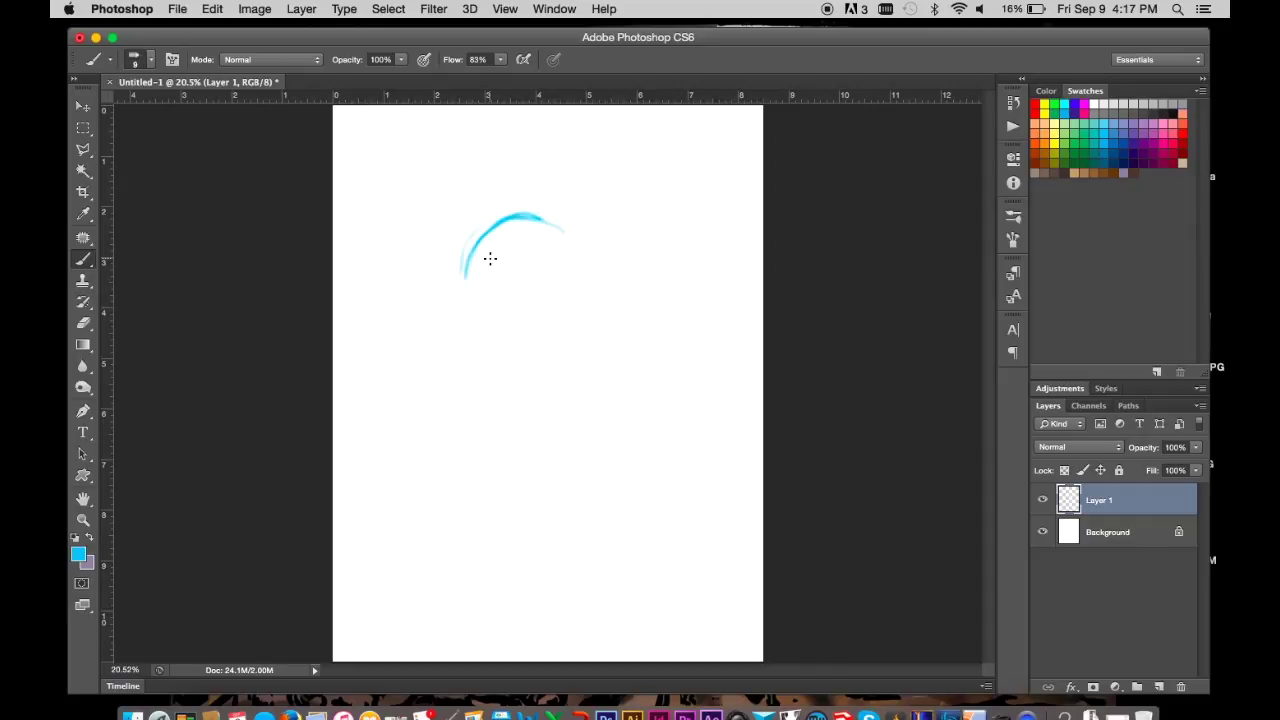
{"action": "mouse_move", "coordinate": [476, 296]}
{"action": "left_mouse_down"}
{"action": "mouse_move", "coordinate": [490, 230]}
{"action": "mouse_move", "coordinate": [585, 285]}
{"action": "mouse_move", "coordinate": [506, 320]}
{"action": "mouse_move", "coordinate": [543, 237]}
{"action": "mouse_move", "coordinate": [580, 274]}
{"action": "mouse_move", "coordinate": [565, 287]}
{"action": "left_mouse_up"}
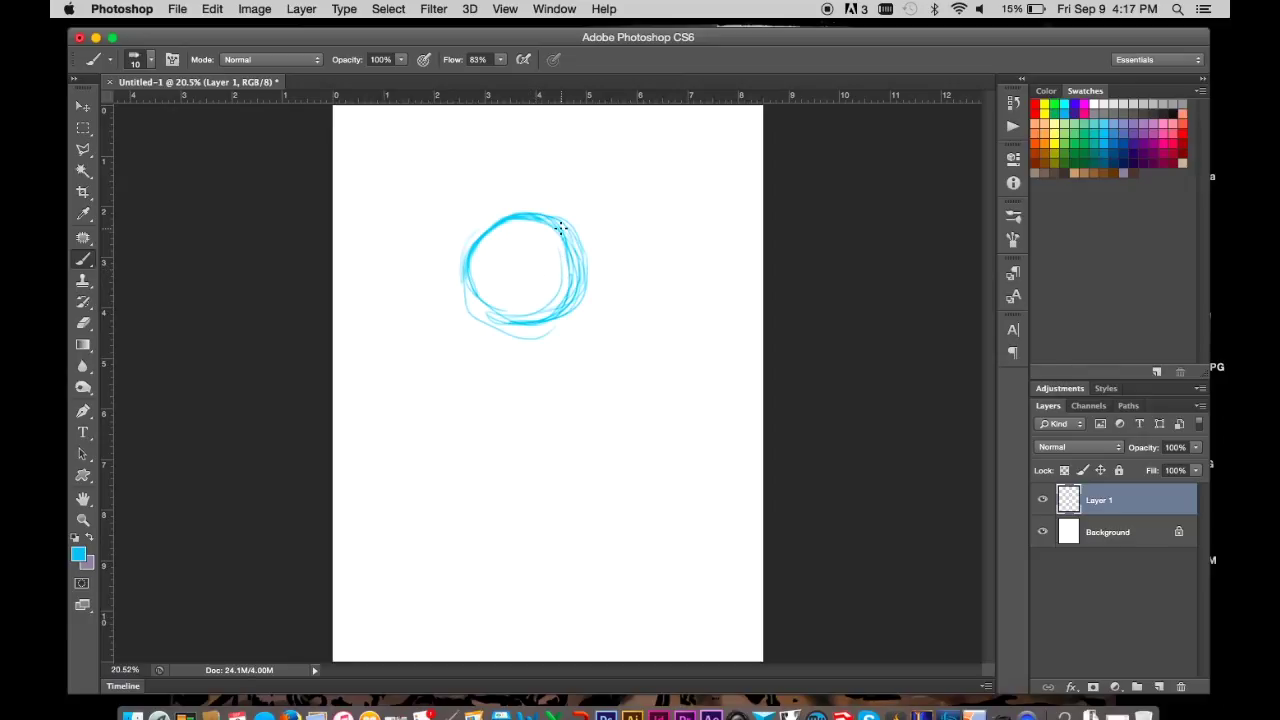
{"action": "mouse_move", "coordinate": [561, 229]}
{"action": "left_mouse_down"}
{"action": "mouse_move", "coordinate": [489, 309]}
{"action": "mouse_move", "coordinate": [517, 351]}
{"action": "mouse_move", "coordinate": [583, 314]}
{"action": "mouse_move", "coordinate": [573, 258]}
{"action": "mouse_move", "coordinate": [566, 354]}
{"action": "mouse_move", "coordinate": [563, 323]}
{"action": "left_mouse_up"}
{"action": "key", "text": "super+a"}
{"action": "key", "text": "BackSpace"}
{"action": "key", "text": "super+d"}
- Redraw the cyan cranium circle, jaw curve, face guide lines and ear loop
{"action": "left_click_drag", "start_coordinate": [558, 191], "coordinate": [445, 328]}
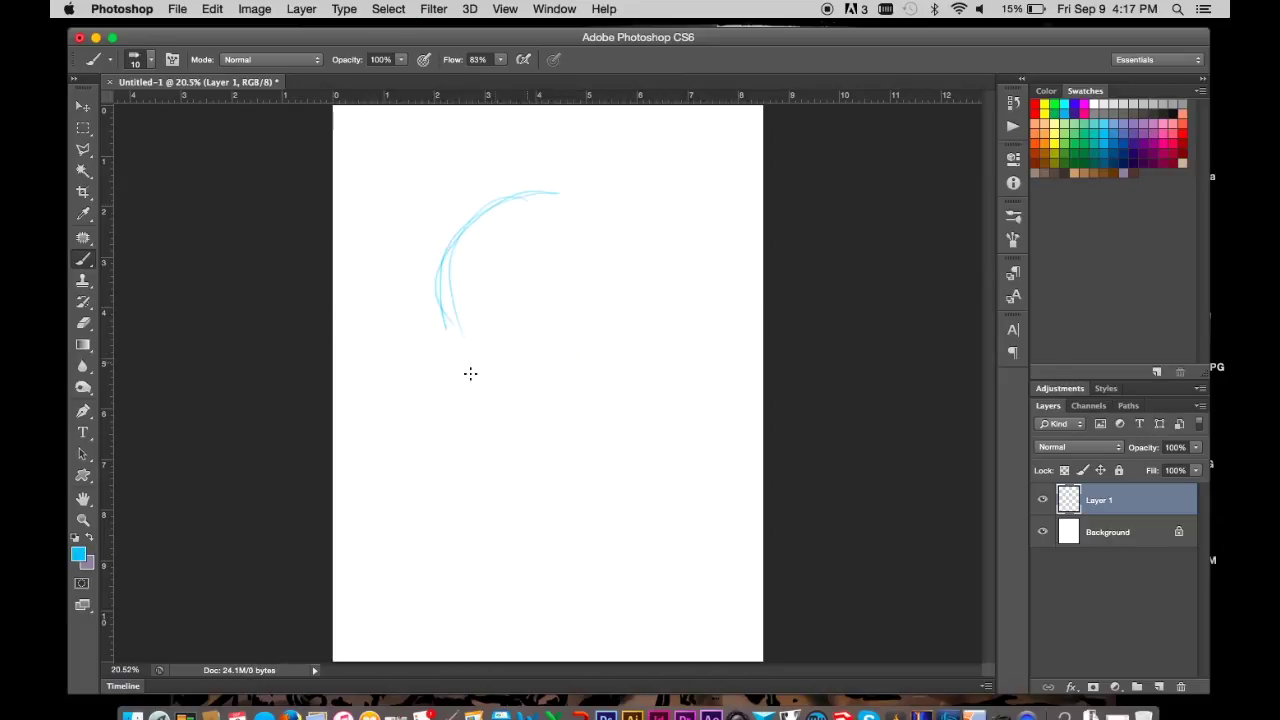
{"action": "key", "text": "bracketright"}
{"action": "key", "text": "bracketright"}
{"action": "key", "text": "bracketright"}
{"action": "mouse_move", "coordinate": [470, 373]}
{"action": "left_mouse_down"}
{"action": "mouse_move", "coordinate": [551, 194]}
{"action": "mouse_move", "coordinate": [606, 209]}
{"action": "mouse_move", "coordinate": [585, 400]}
{"action": "left_mouse_up"}
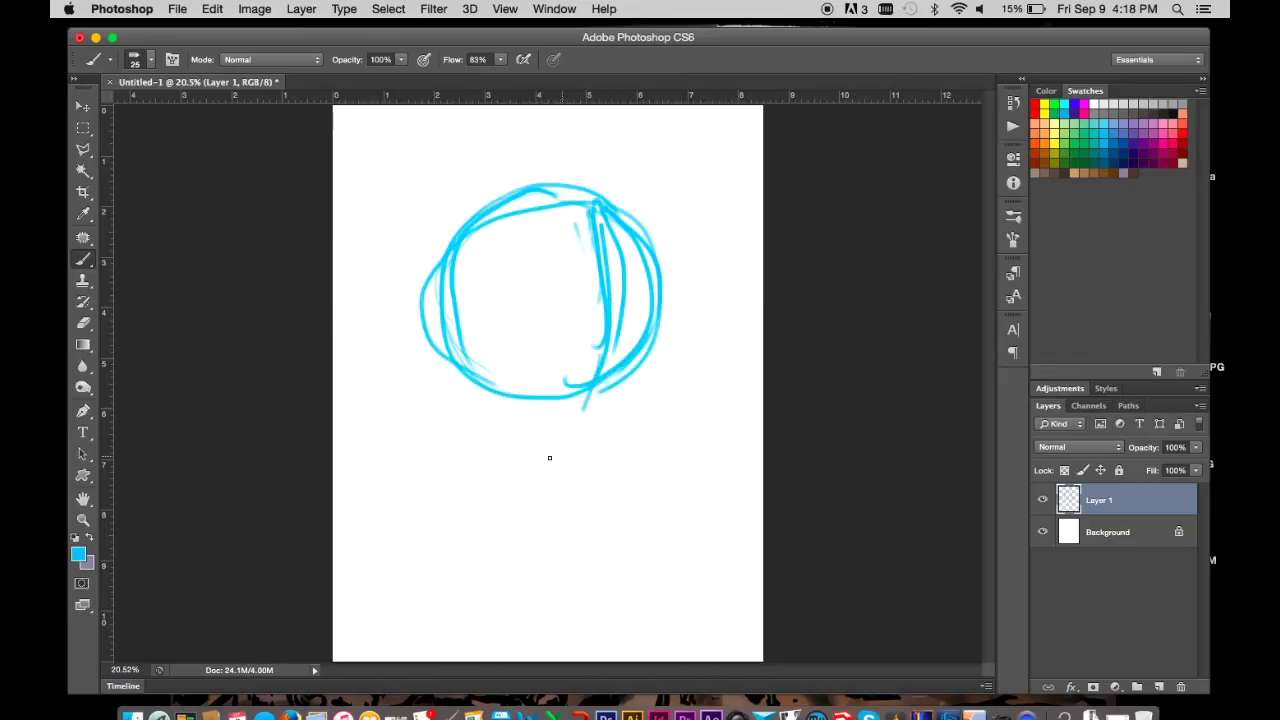
{"action": "mouse_move", "coordinate": [636, 240]}
{"action": "left_mouse_down"}
{"action": "mouse_move", "coordinate": [620, 462]}
{"action": "mouse_move", "coordinate": [480, 445]}
{"action": "left_mouse_up"}
{"action": "left_click_drag", "start_coordinate": [468, 292], "coordinate": [475, 425]}
{"action": "left_click_drag", "start_coordinate": [410, 330], "coordinate": [695, 322]}
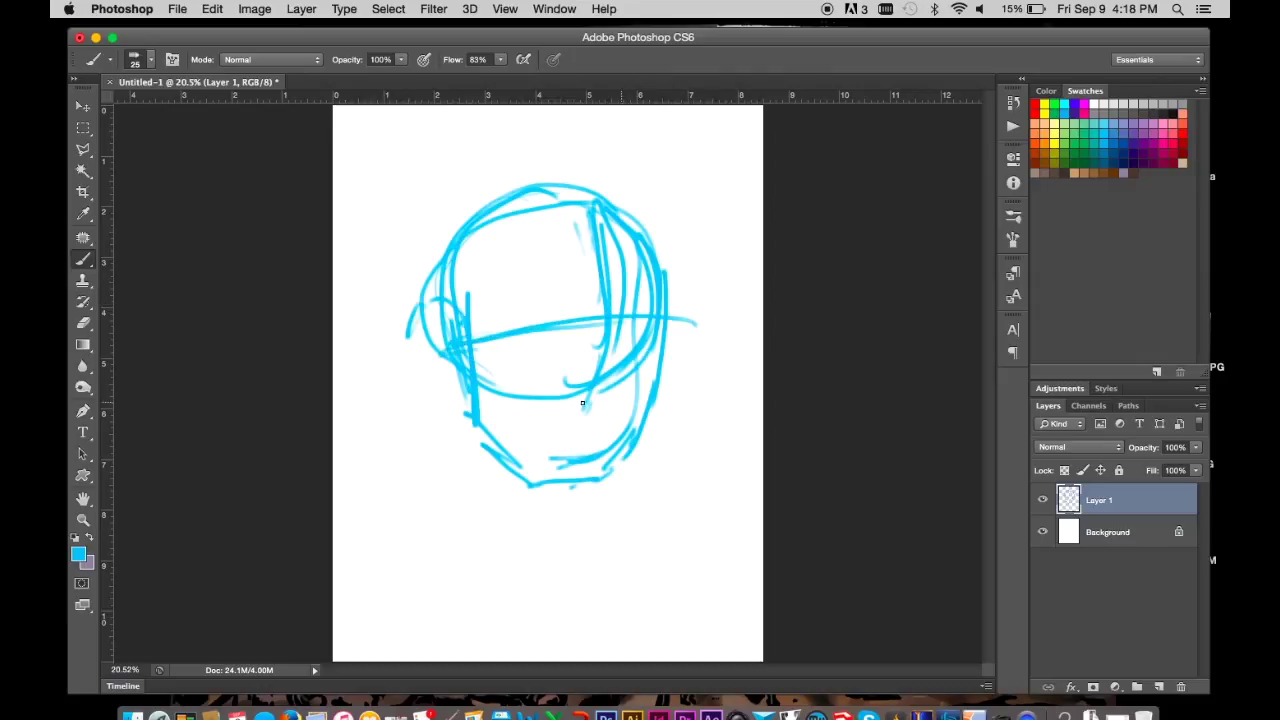
{"action": "left_click_drag", "start_coordinate": [556, 393], "coordinate": [656, 384]}
{"action": "left_click_drag", "start_coordinate": [551, 426], "coordinate": [641, 420]}
{"action": "mouse_move", "coordinate": [460, 318]}
{"action": "left_mouse_down"}
{"action": "mouse_move", "coordinate": [430, 375]}
{"action": "mouse_move", "coordinate": [465, 395]}
{"action": "left_mouse_up"}
{"action": "mouse_move", "coordinate": [660, 298]}
{"action": "left_mouse_down"}
{"action": "mouse_move", "coordinate": [658, 405]}
{"action": "mouse_move", "coordinate": [625, 490]}
{"action": "mouse_move", "coordinate": [480, 445]}
{"action": "left_mouse_up"}
{"action": "left_click_drag", "start_coordinate": [458, 395], "coordinate": [450, 455]}
- Add cyan cheek lines, a hatched eye lens shape, and nose and mouth lines
{"action": "mouse_move", "coordinate": [420, 308]}
{"action": "left_mouse_down"}
{"action": "mouse_move", "coordinate": [433, 232]}
{"action": "mouse_move", "coordinate": [650, 270]}
{"action": "mouse_move", "coordinate": [624, 395]}
{"action": "left_mouse_up"}
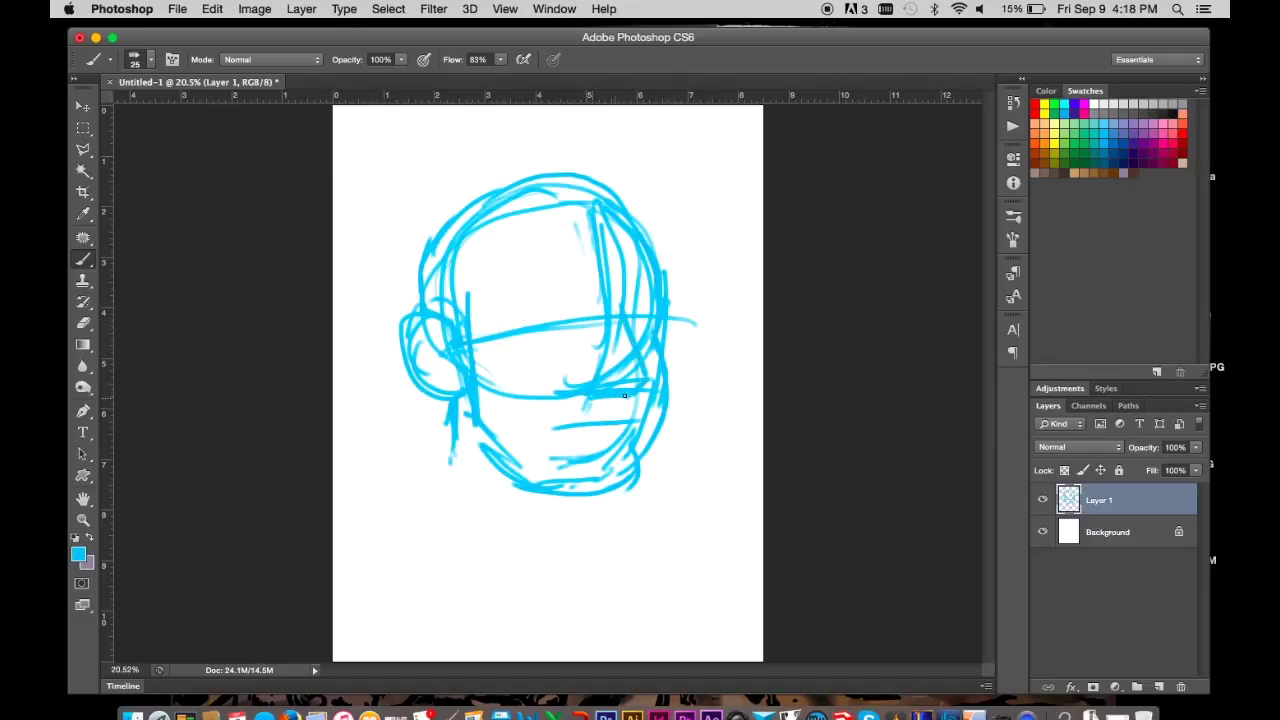
{"action": "mouse_move", "coordinate": [643, 347]}
{"action": "left_mouse_down"}
{"action": "mouse_move", "coordinate": [640, 308]}
{"action": "mouse_move", "coordinate": [652, 345]}
{"action": "left_mouse_up"}
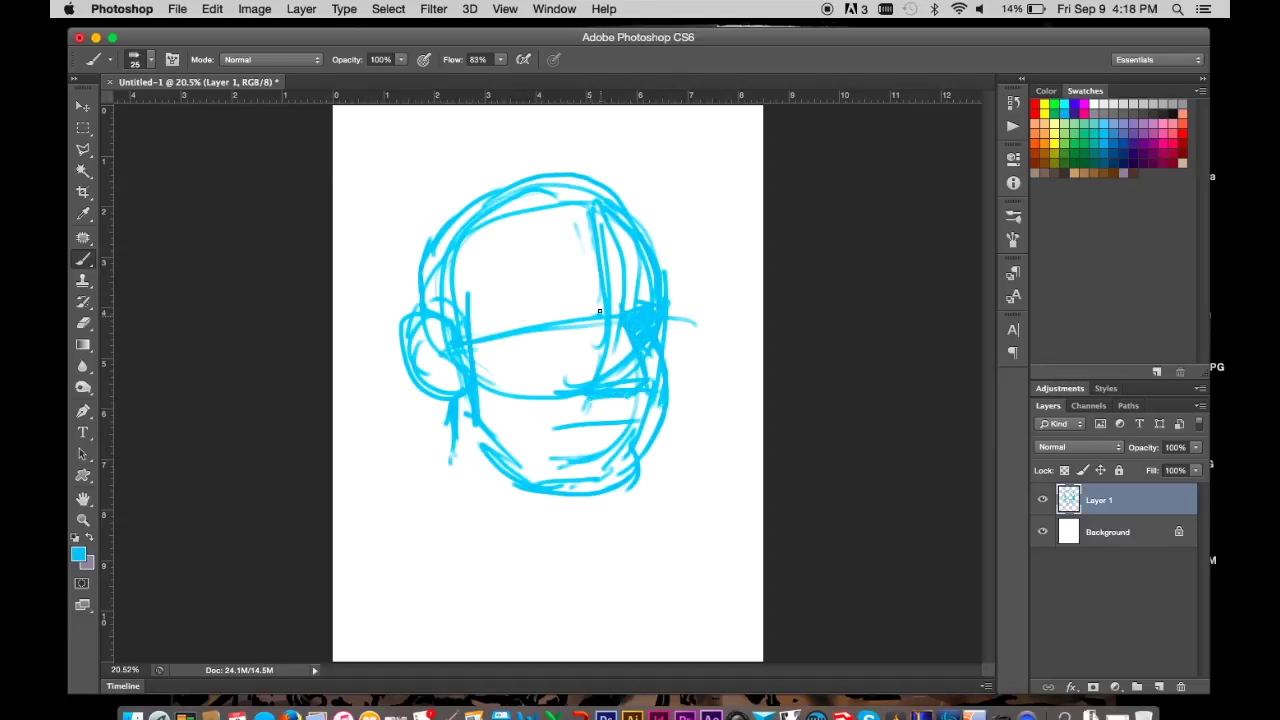
{"action": "mouse_move", "coordinate": [528, 316]}
{"action": "left_mouse_down"}
{"action": "mouse_move", "coordinate": [581, 294]}
{"action": "mouse_move", "coordinate": [528, 330]}
{"action": "mouse_move", "coordinate": [585, 300]}
{"action": "left_mouse_up"}
{"action": "left_click_drag", "start_coordinate": [548, 345], "coordinate": [590, 328]}
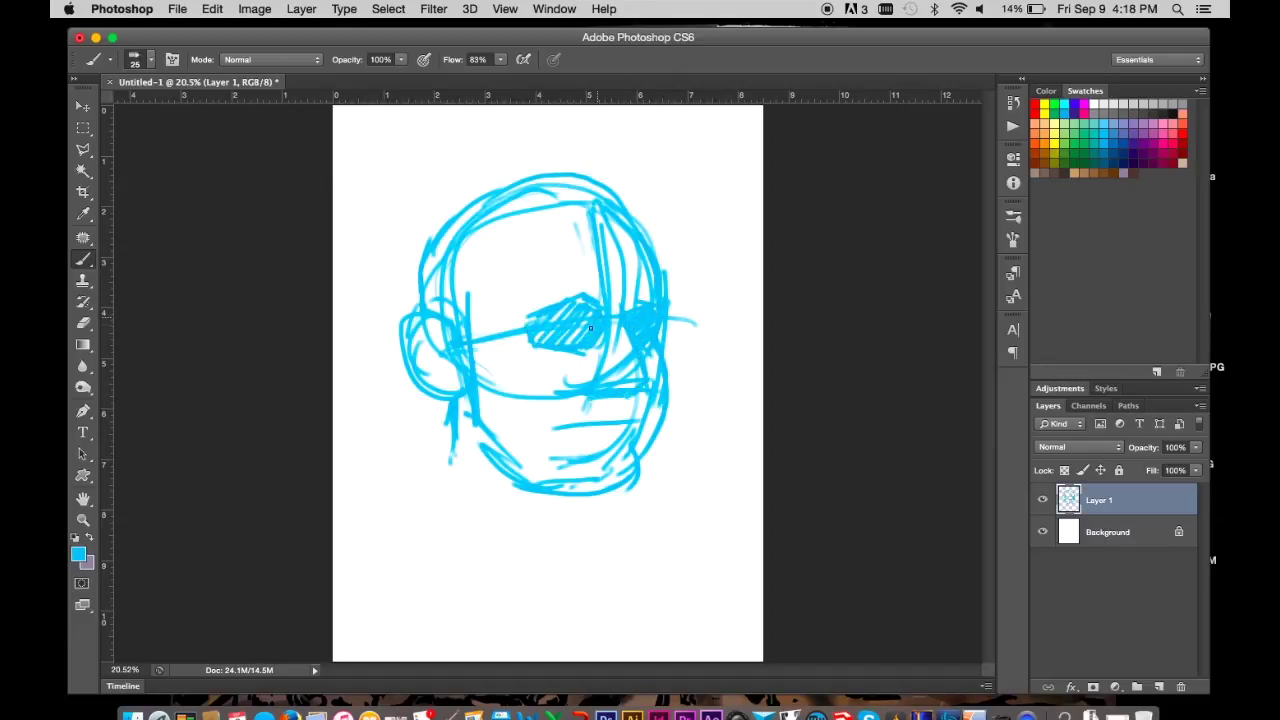
{"action": "mouse_move", "coordinate": [486, 305]}
{"action": "left_mouse_down"}
{"action": "mouse_move", "coordinate": [494, 395]}
{"action": "mouse_move", "coordinate": [525, 425]}
{"action": "mouse_move", "coordinate": [578, 388]}
{"action": "left_mouse_up"}
{"action": "mouse_move", "coordinate": [604, 410]}
{"action": "left_mouse_down"}
{"action": "mouse_move", "coordinate": [632, 412]}
{"action": "mouse_move", "coordinate": [574, 421]}
{"action": "mouse_move", "coordinate": [621, 435]}
{"action": "left_mouse_up"}
- Add Layer 2, lower the cyan sketch layer's opacity, and switch to black paint
{"action": "left_click", "coordinate": [1158, 687]}
{"action": "left_click", "coordinate": [1100, 532]}
{"action": "left_click", "coordinate": [1196, 447]}
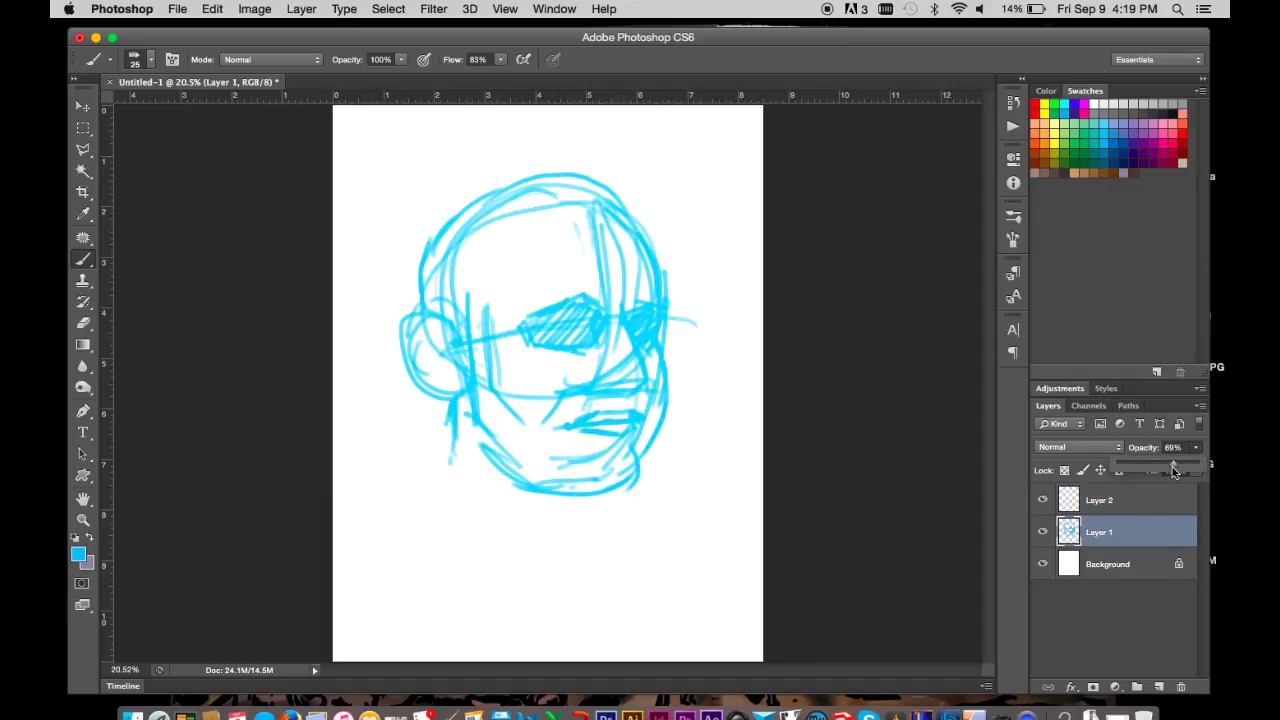
{"action": "left_click_drag", "start_coordinate": [1200, 467], "coordinate": [1166, 467]}
{"action": "left_click", "coordinate": [1173, 104]}
{"action": "key", "text": "alt+bracketright"}
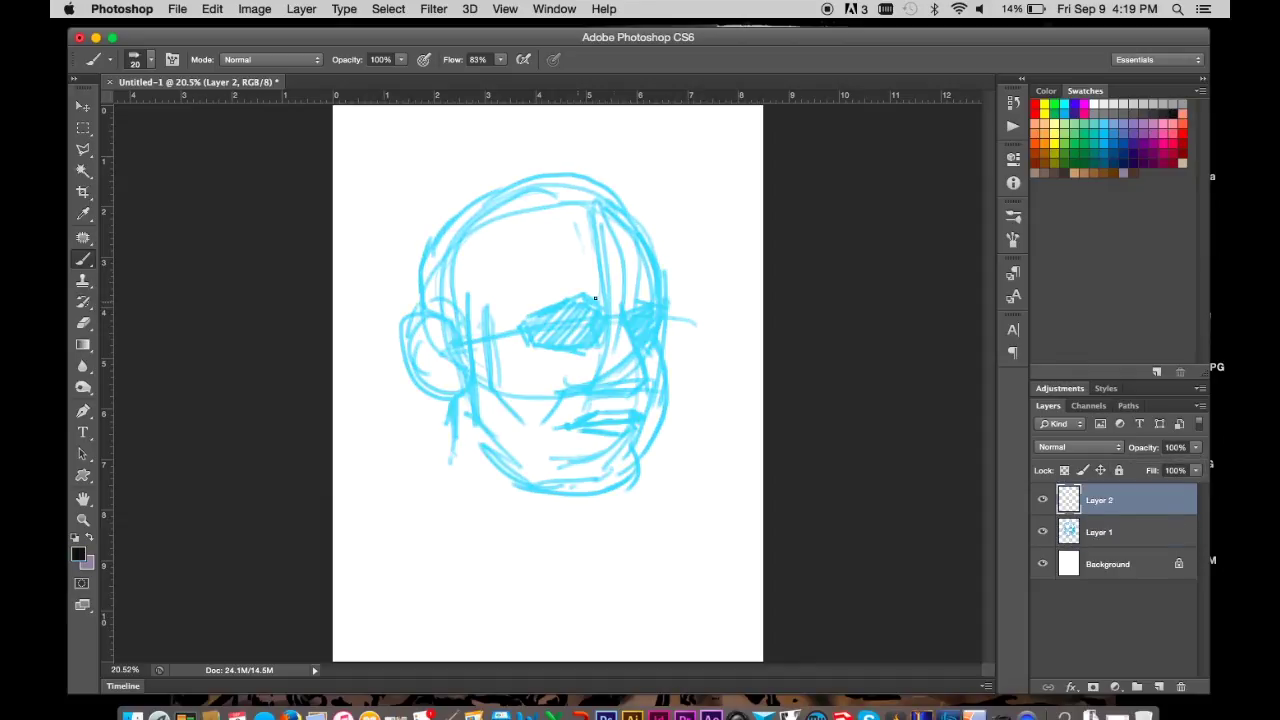
- Ink black outlines of the head side, left cheek, eye arc, nose and lower lip
{"action": "mouse_move", "coordinate": [647, 242]}
{"action": "left_mouse_down"}
{"action": "mouse_move", "coordinate": [662, 398]}
{"action": "mouse_move", "coordinate": [641, 441]}
{"action": "left_mouse_up"}
{"action": "left_click_drag", "start_coordinate": [489, 344], "coordinate": [516, 403]}
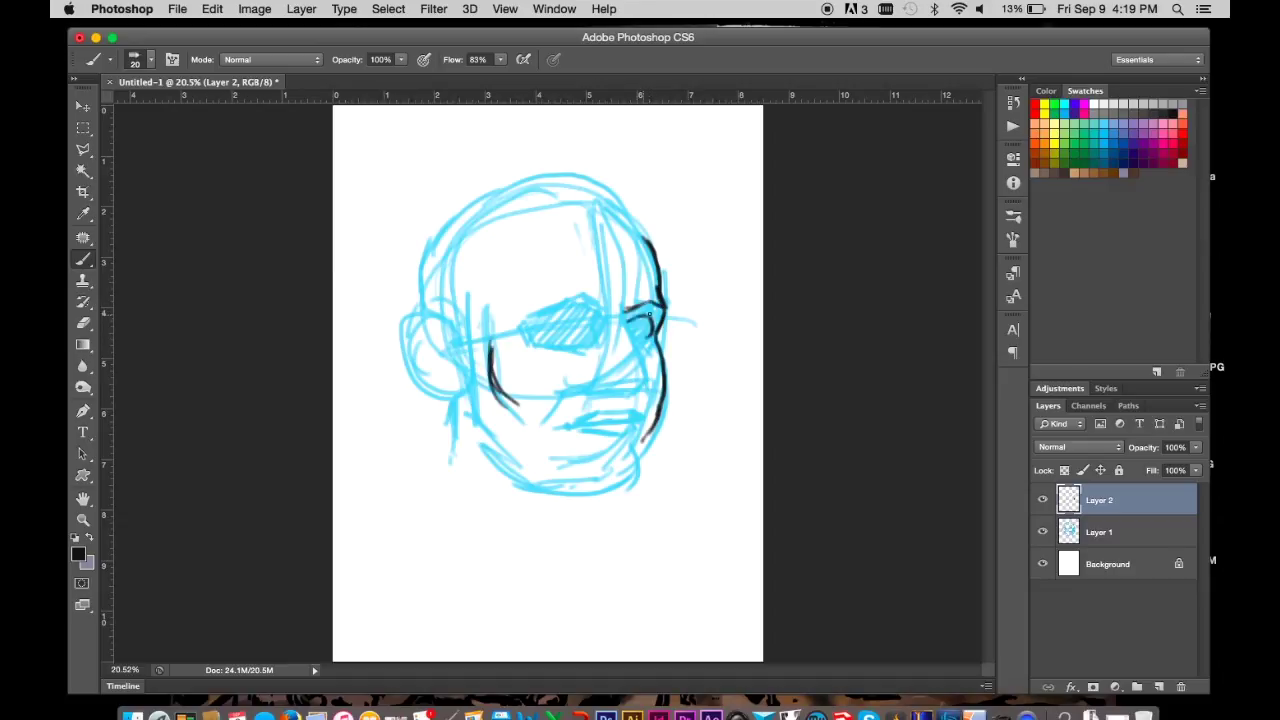
{"action": "mouse_move", "coordinate": [560, 319]}
{"action": "left_mouse_down"}
{"action": "mouse_move", "coordinate": [540, 330]}
{"action": "mouse_move", "coordinate": [640, 376]}
{"action": "mouse_move", "coordinate": [638, 400]}
{"action": "left_mouse_up"}
{"action": "key", "text": "e"}
{"action": "key", "text": "b"}
{"action": "key", "text": "e"}
{"action": "key", "text": "b"}
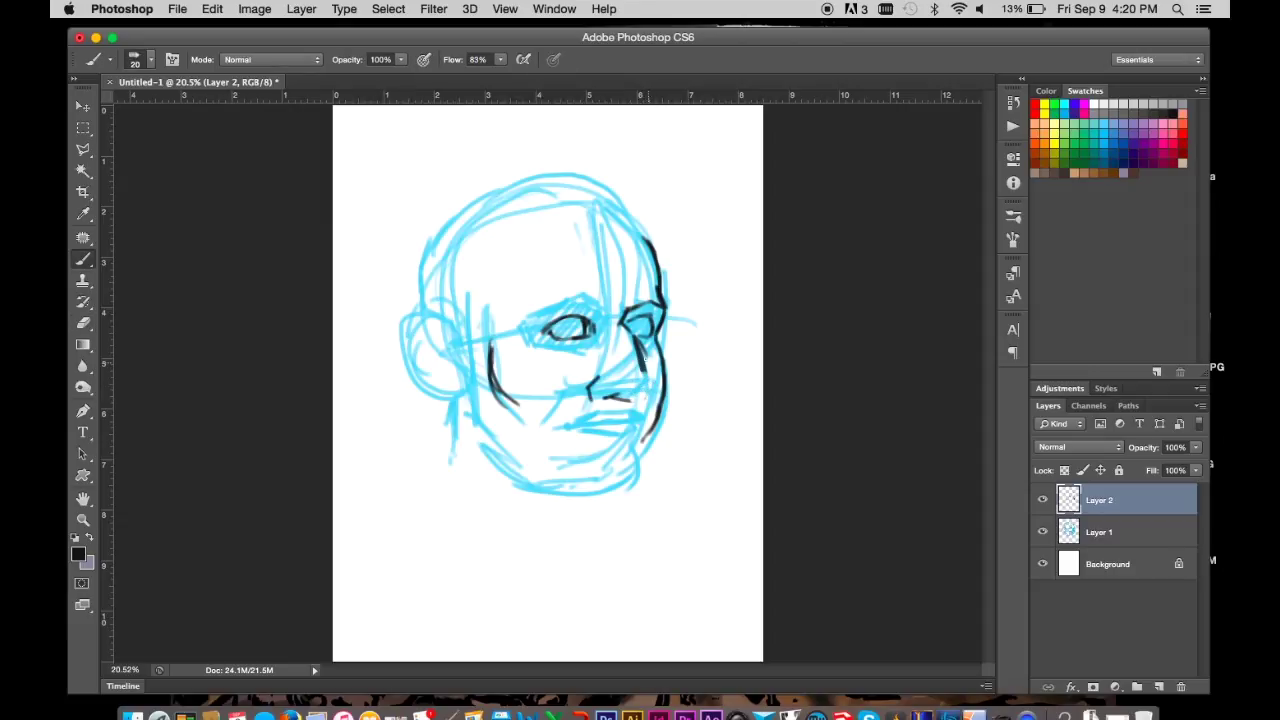
{"action": "mouse_move", "coordinate": [650, 354]}
{"action": "left_mouse_down"}
{"action": "mouse_move", "coordinate": [632, 402]}
{"action": "mouse_move", "coordinate": [602, 398]}
{"action": "mouse_move", "coordinate": [650, 398]}
{"action": "left_mouse_up"}
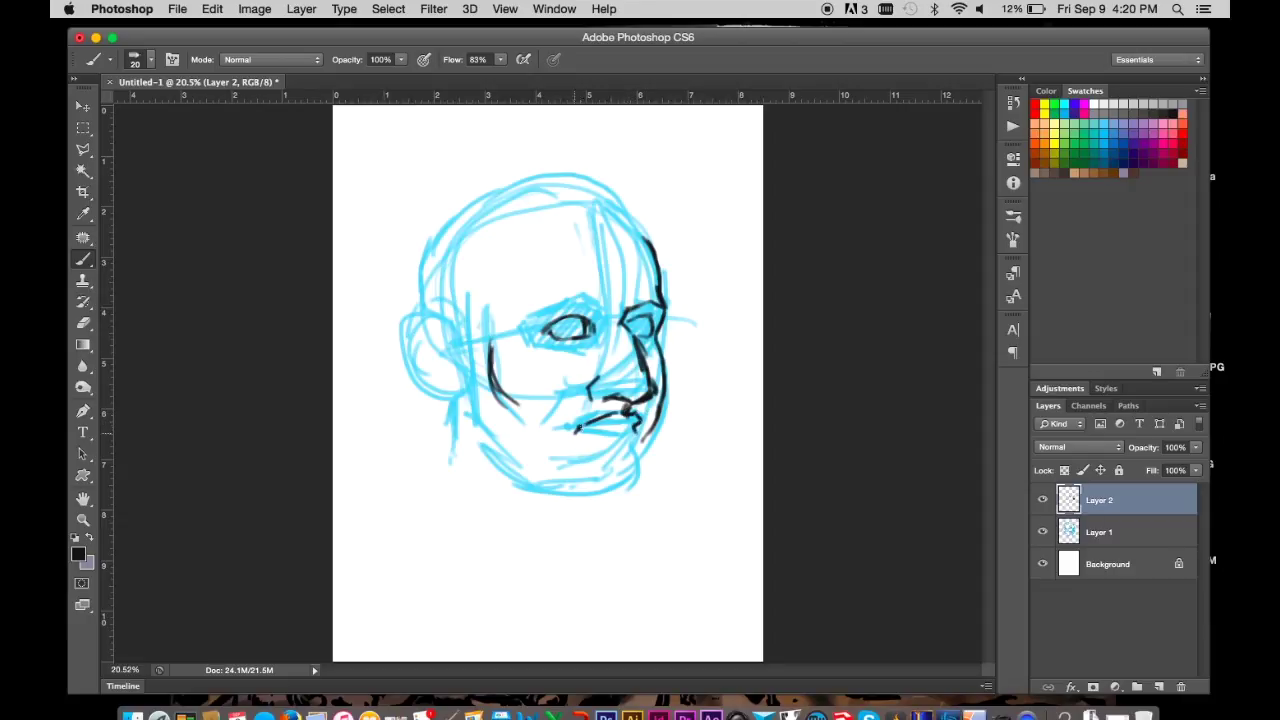
{"action": "mouse_move", "coordinate": [586, 428]}
{"action": "left_mouse_down"}
{"action": "mouse_move", "coordinate": [634, 424]}
{"action": "mouse_move", "coordinate": [600, 437]}
{"action": "left_mouse_up"}
{"action": "mouse_move", "coordinate": [613, 396]}
{"action": "left_mouse_down"}
{"action": "mouse_move", "coordinate": [637, 402]}
{"action": "mouse_move", "coordinate": [618, 382]}
{"action": "left_mouse_up"}
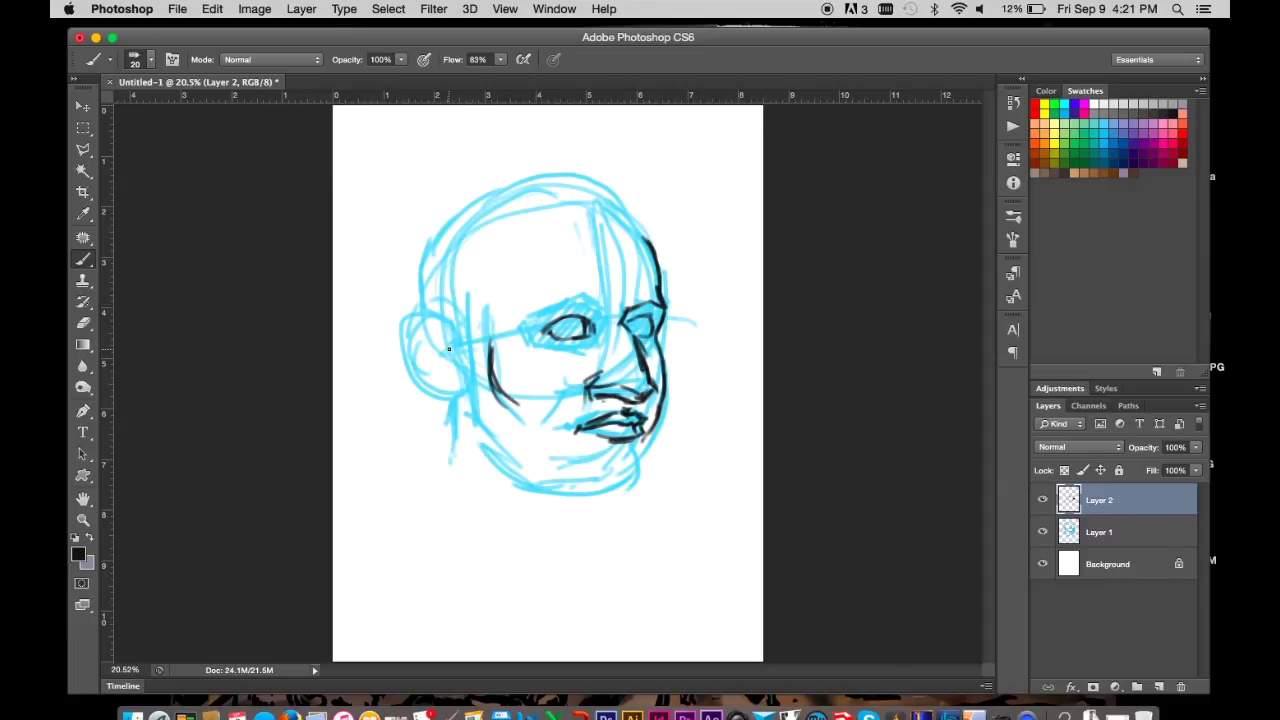
- Ink the ear outline, brow line, right cheek contour and nose line in black
{"action": "mouse_move", "coordinate": [447, 328]}
{"action": "left_mouse_down"}
{"action": "mouse_move", "coordinate": [410, 360]}
{"action": "mouse_move", "coordinate": [440, 398]}
{"action": "mouse_move", "coordinate": [434, 332]}
{"action": "left_mouse_up"}
{"action": "key", "text": "e"}
{"action": "key", "text": "b"}
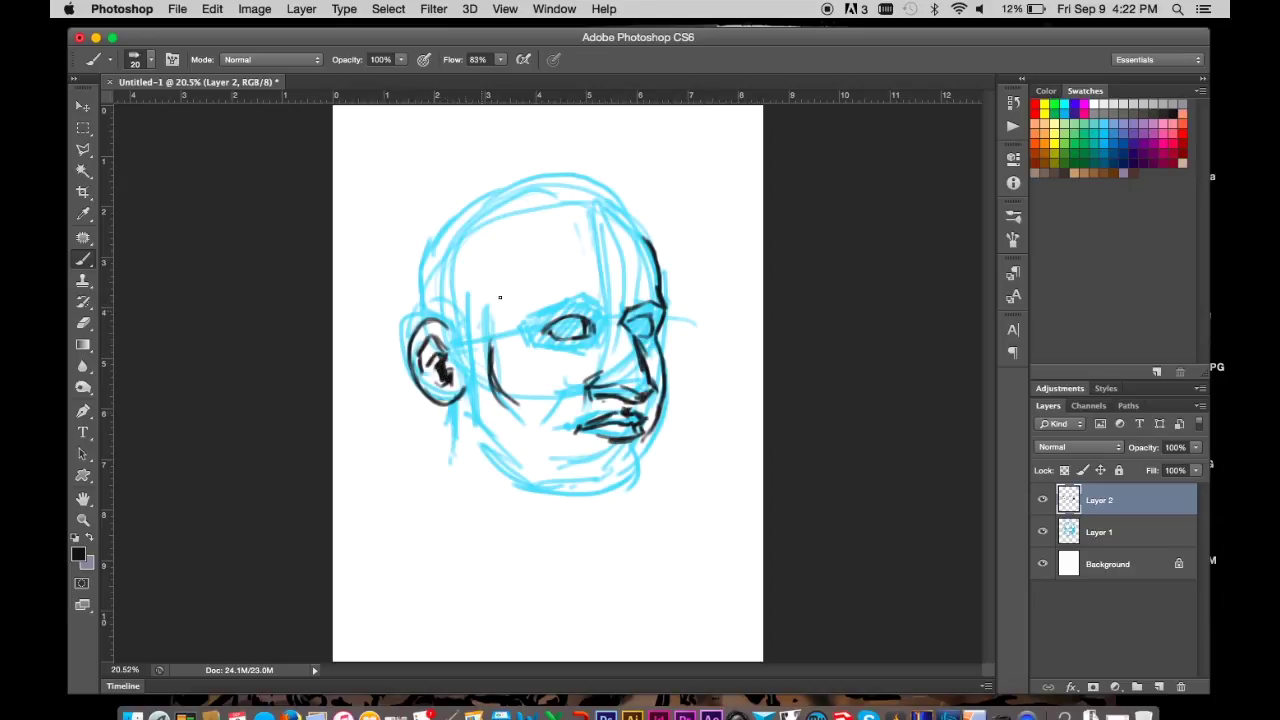
{"action": "mouse_move", "coordinate": [522, 316]}
{"action": "left_mouse_down"}
{"action": "mouse_move", "coordinate": [604, 300]}
{"action": "mouse_move", "coordinate": [612, 316]}
{"action": "left_mouse_up"}
{"action": "left_click_drag", "start_coordinate": [660, 282], "coordinate": [675, 305]}
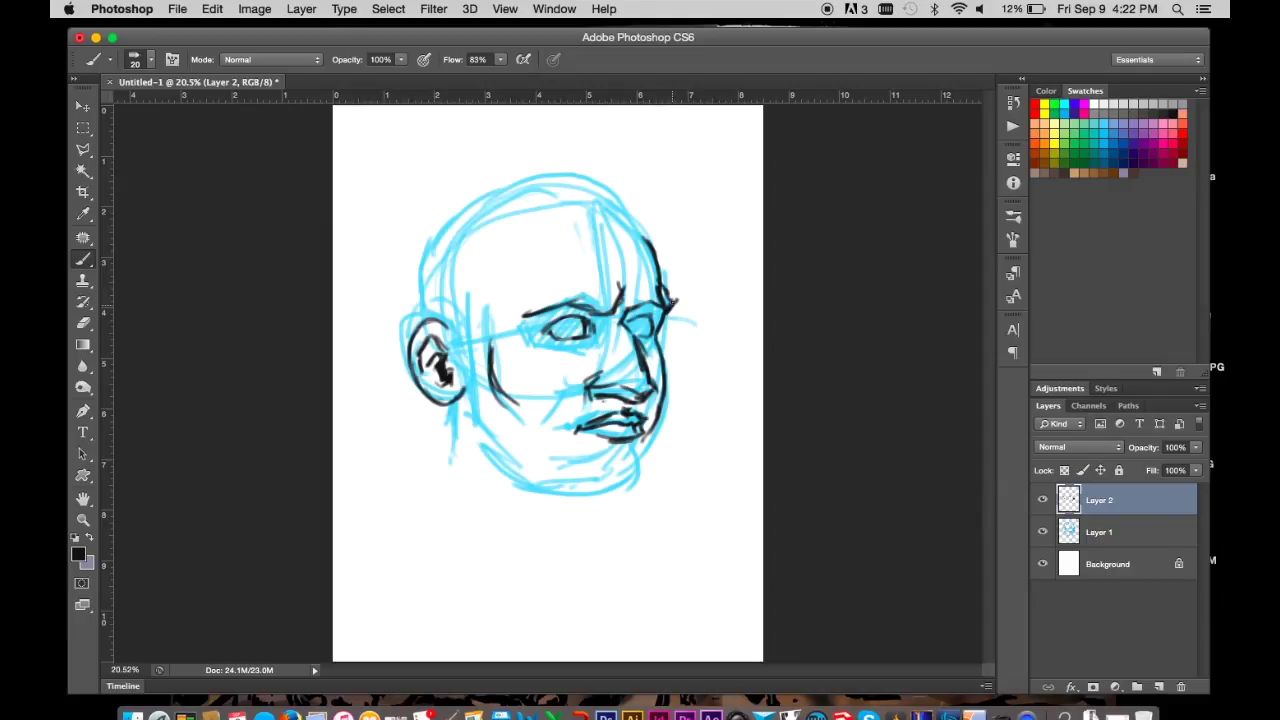
{"action": "key", "text": "e"}
{"action": "key", "text": "b"}
{"action": "key", "text": "e"}
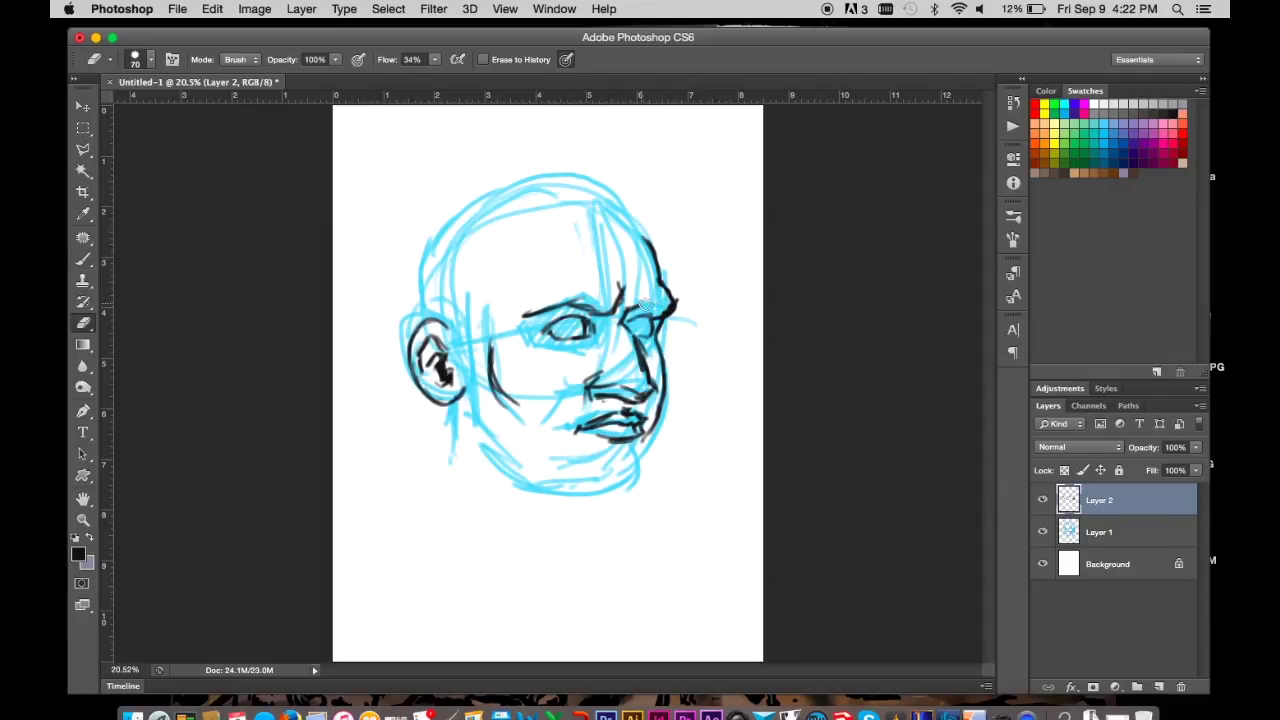
{"action": "key", "text": "b"}
{"action": "left_click_drag", "start_coordinate": [662, 334], "coordinate": [654, 382]}
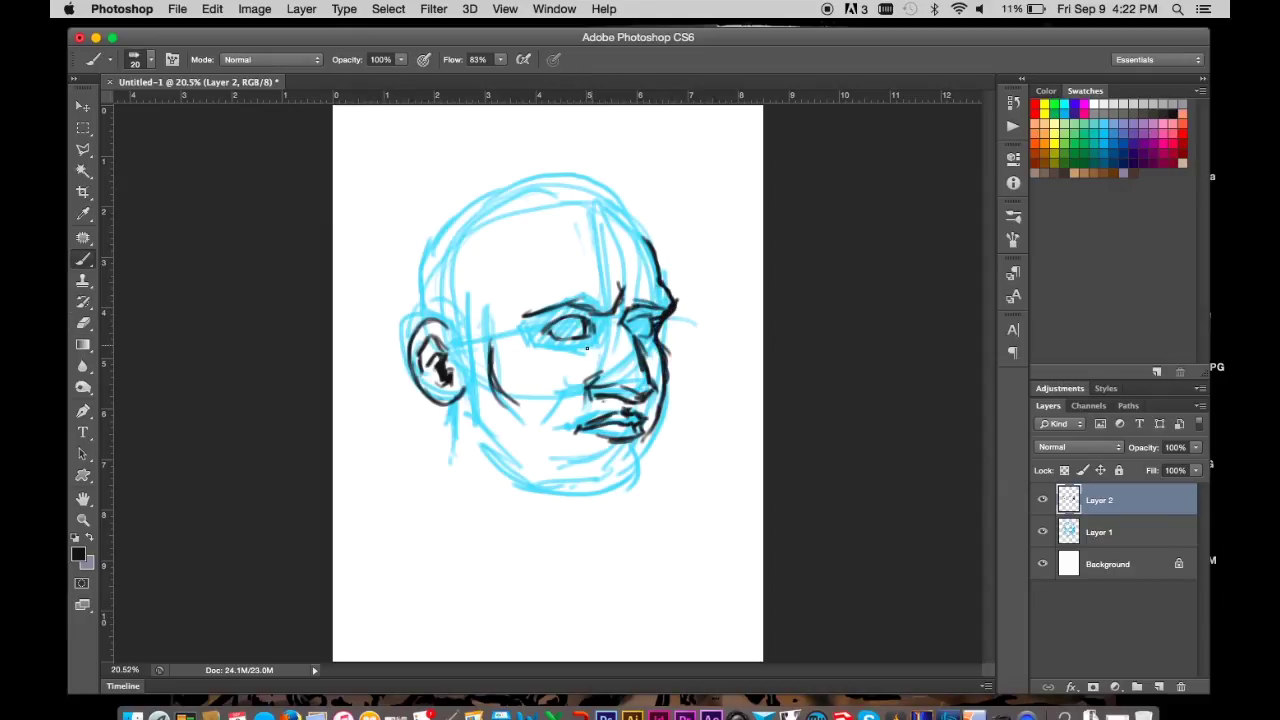
{"action": "left_click_drag", "start_coordinate": [587, 348], "coordinate": [540, 446]}
- Add Layer 3 below Layer 2 and ink black strokes around the jaw, mouth and chin
{"action": "left_click", "coordinate": [1159, 687]}
{"action": "left_click_drag", "start_coordinate": [1100, 531], "coordinate": [1100, 492]}
{"action": "left_click_drag", "start_coordinate": [672, 382], "coordinate": [686, 422]}
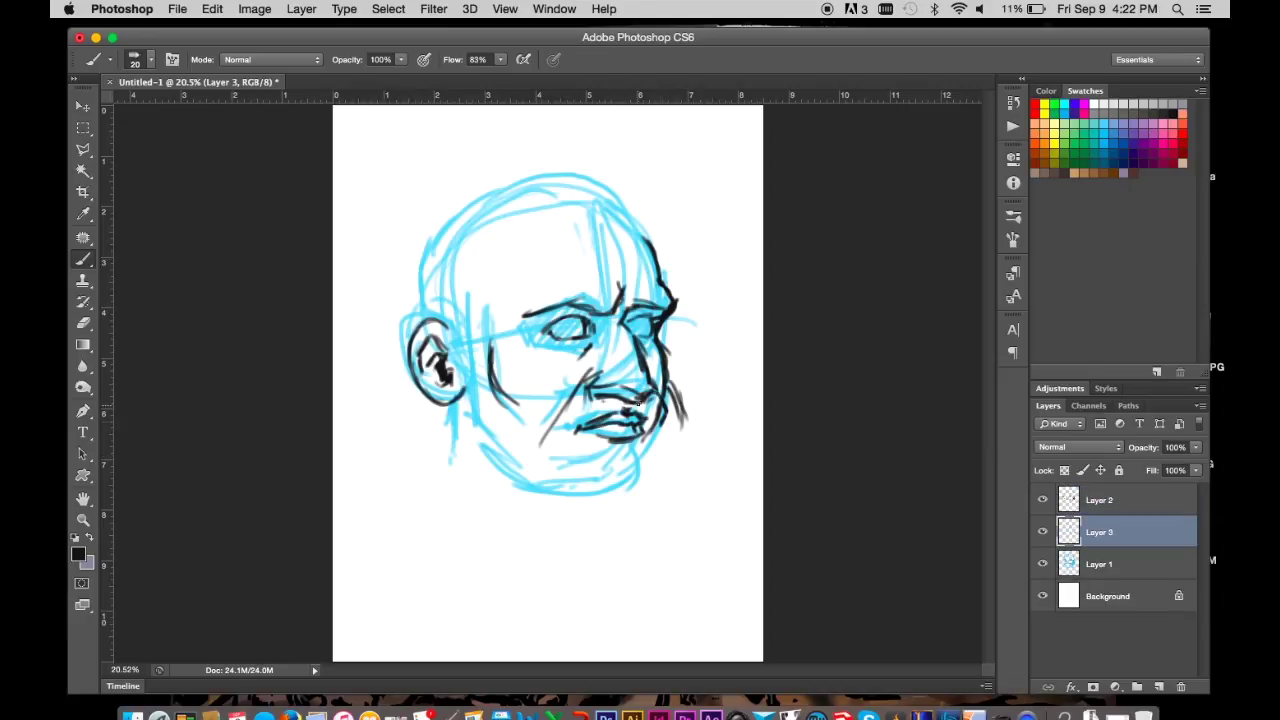
{"action": "mouse_move", "coordinate": [628, 410]}
{"action": "left_mouse_down"}
{"action": "mouse_move", "coordinate": [602, 396]}
{"action": "mouse_move", "coordinate": [598, 430]}
{"action": "mouse_move", "coordinate": [655, 478]}
{"action": "left_mouse_up"}
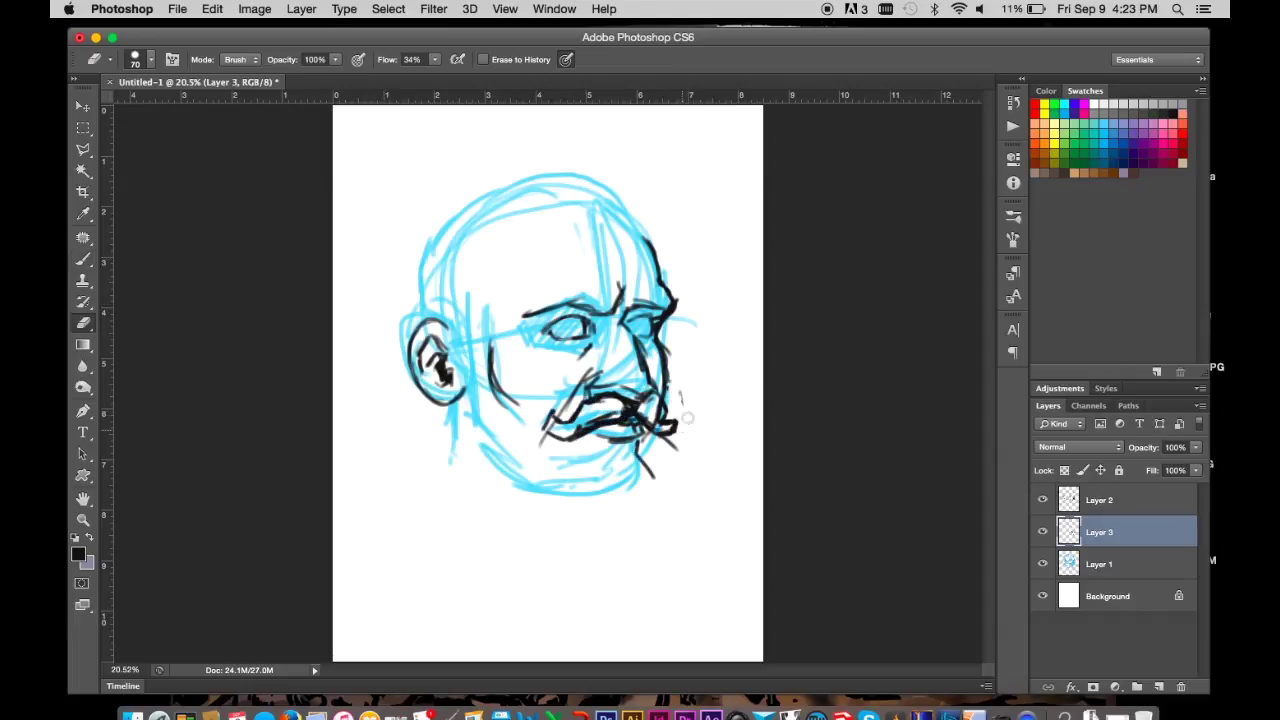
{"action": "left_click_drag", "start_coordinate": [678, 394], "coordinate": [684, 460]}
{"action": "mouse_move", "coordinate": [650, 462]}
{"action": "left_mouse_down"}
{"action": "mouse_move", "coordinate": [670, 495]}
{"action": "mouse_move", "coordinate": [661, 533]}
{"action": "left_mouse_up"}
{"action": "left_click_drag", "start_coordinate": [602, 445], "coordinate": [598, 555]}
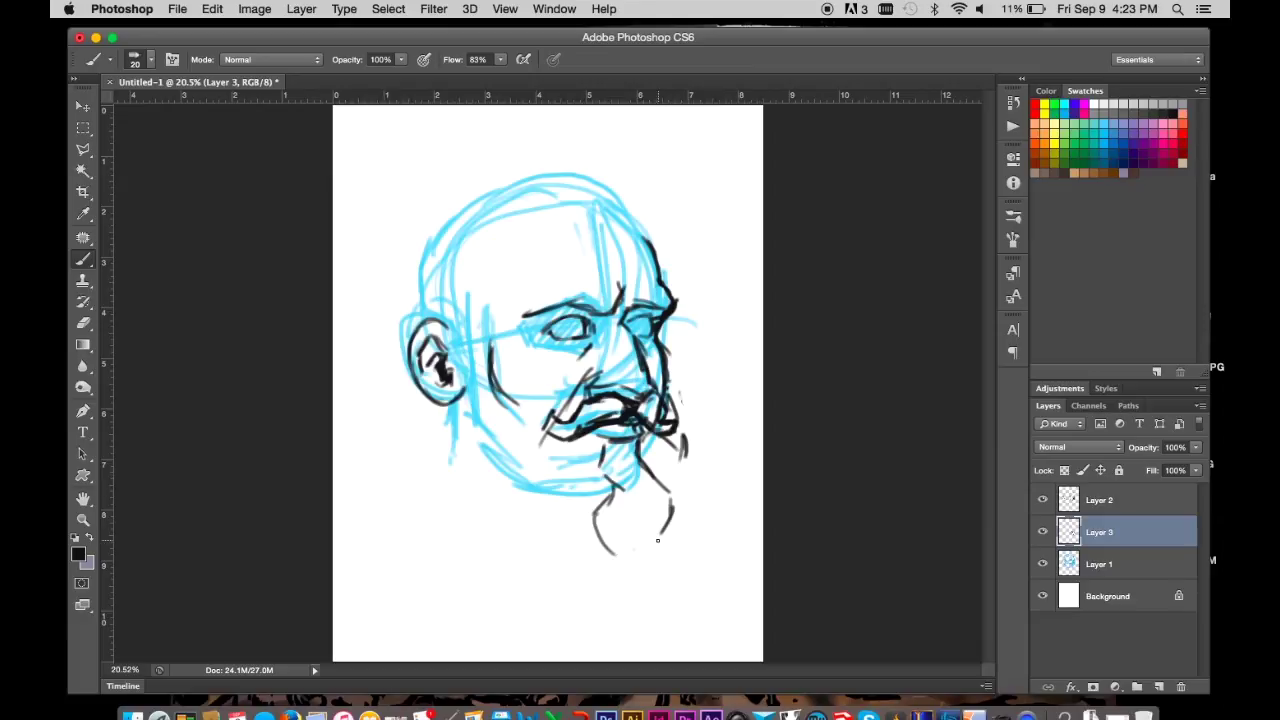
- Draw the braided beard, its edges and lower curve, plus lines beside the ear and jaw
{"action": "left_click_drag", "start_coordinate": [668, 494], "coordinate": [626, 540]}
{"action": "mouse_move", "coordinate": [670, 540]}
{"action": "left_mouse_down"}
{"action": "mouse_move", "coordinate": [628, 586]}
{"action": "mouse_move", "coordinate": [608, 578]}
{"action": "left_mouse_up"}
{"action": "left_click_drag", "start_coordinate": [670, 545], "coordinate": [646, 616]}
{"action": "left_click_drag", "start_coordinate": [682, 434], "coordinate": [696, 552]}
{"action": "left_click_drag", "start_coordinate": [702, 545], "coordinate": [670, 612]}
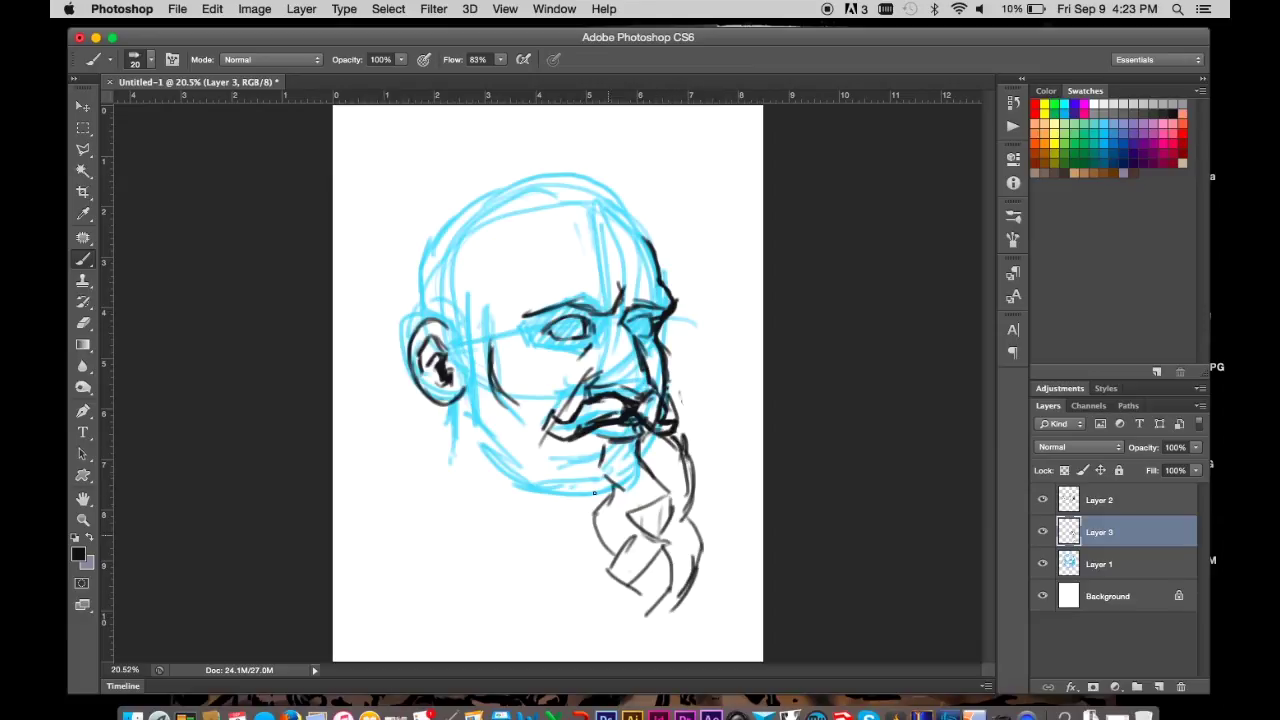
{"action": "left_click_drag", "start_coordinate": [494, 388], "coordinate": [542, 430]}
{"action": "left_click_drag", "start_coordinate": [484, 324], "coordinate": [488, 388]}
{"action": "mouse_move", "coordinate": [456, 326]}
{"action": "left_mouse_down"}
{"action": "mouse_move", "coordinate": [460, 390]}
{"action": "mouse_move", "coordinate": [426, 466]}
{"action": "mouse_move", "coordinate": [448, 510]}
{"action": "left_mouse_up"}
{"action": "left_click_drag", "start_coordinate": [460, 484], "coordinate": [490, 550]}
{"action": "left_click_drag", "start_coordinate": [486, 532], "coordinate": [598, 586]}
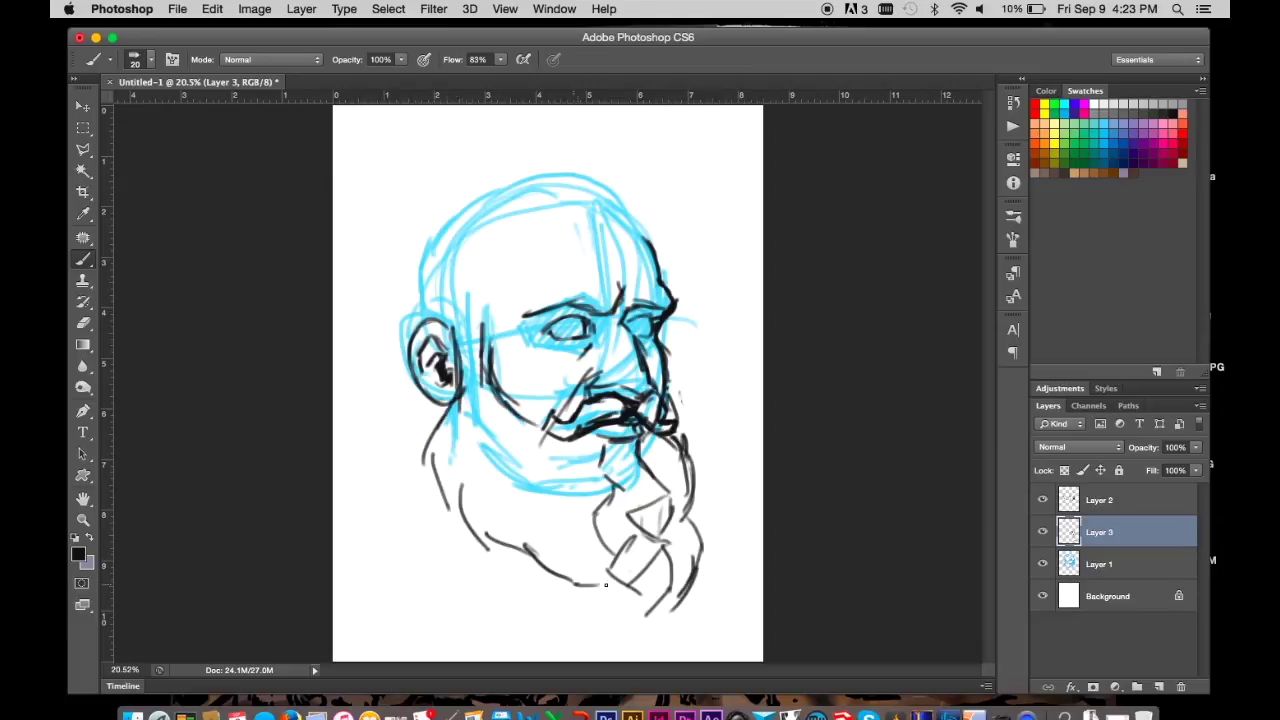
{"action": "mouse_move", "coordinate": [496, 386]}
{"action": "left_mouse_down"}
{"action": "mouse_move", "coordinate": [550, 434]}
{"action": "mouse_move", "coordinate": [618, 438]}
{"action": "mouse_move", "coordinate": [580, 441]}
{"action": "mouse_move", "coordinate": [596, 452]}
{"action": "mouse_move", "coordinate": [584, 446]}
{"action": "mouse_move", "coordinate": [620, 446]}
{"action": "mouse_move", "coordinate": [618, 420]}
{"action": "left_mouse_up"}
- Erase to clean up the moustache, then add short sideburn strokes by the ear
{"action": "key", "text": "e"}
{"action": "key", "text": "b"}
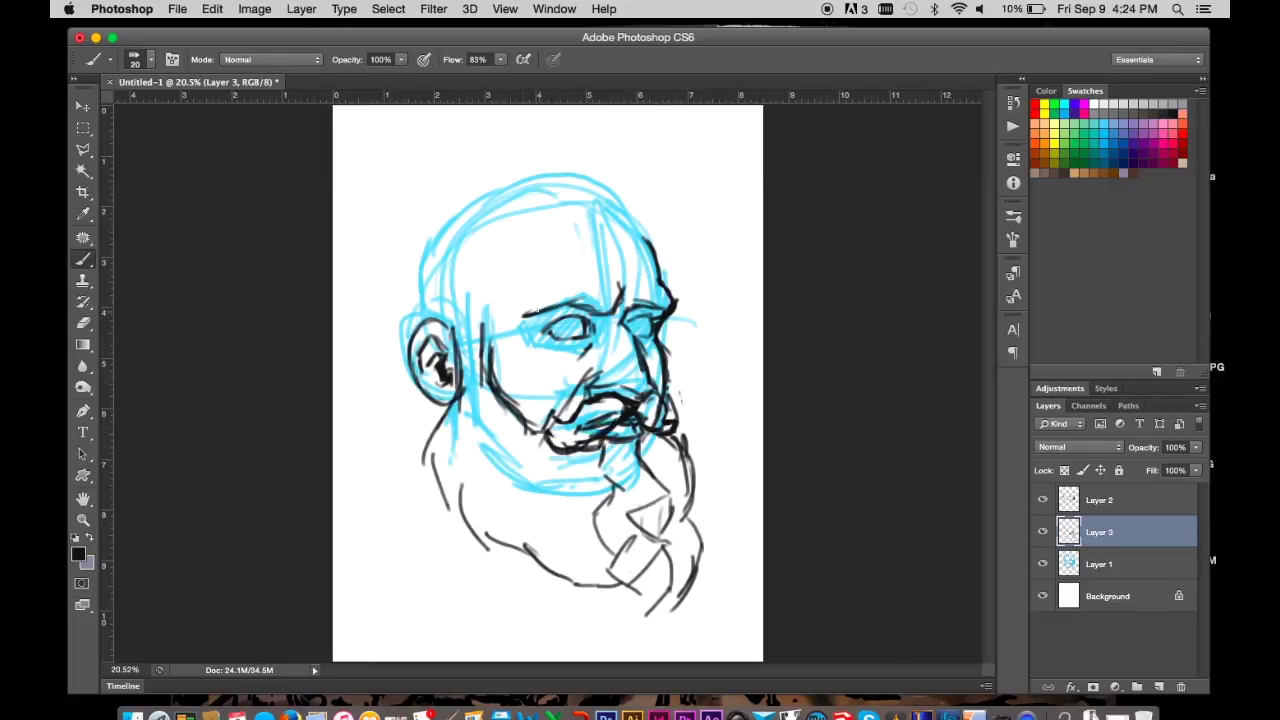
{"action": "left_click_drag", "start_coordinate": [482, 302], "coordinate": [470, 338]}
{"action": "left_click_drag", "start_coordinate": [460, 310], "coordinate": [458, 342]}
{"action": "mouse_move", "coordinate": [452, 312]}
{"action": "left_mouse_down"}
{"action": "mouse_move", "coordinate": [454, 344]}
{"action": "mouse_move", "coordinate": [450, 216]}
{"action": "mouse_move", "coordinate": [540, 172]}
{"action": "mouse_move", "coordinate": [634, 224]}
{"action": "mouse_move", "coordinate": [648, 258]}
{"action": "left_mouse_up"}
{"action": "left_click", "coordinate": [1048, 505]}
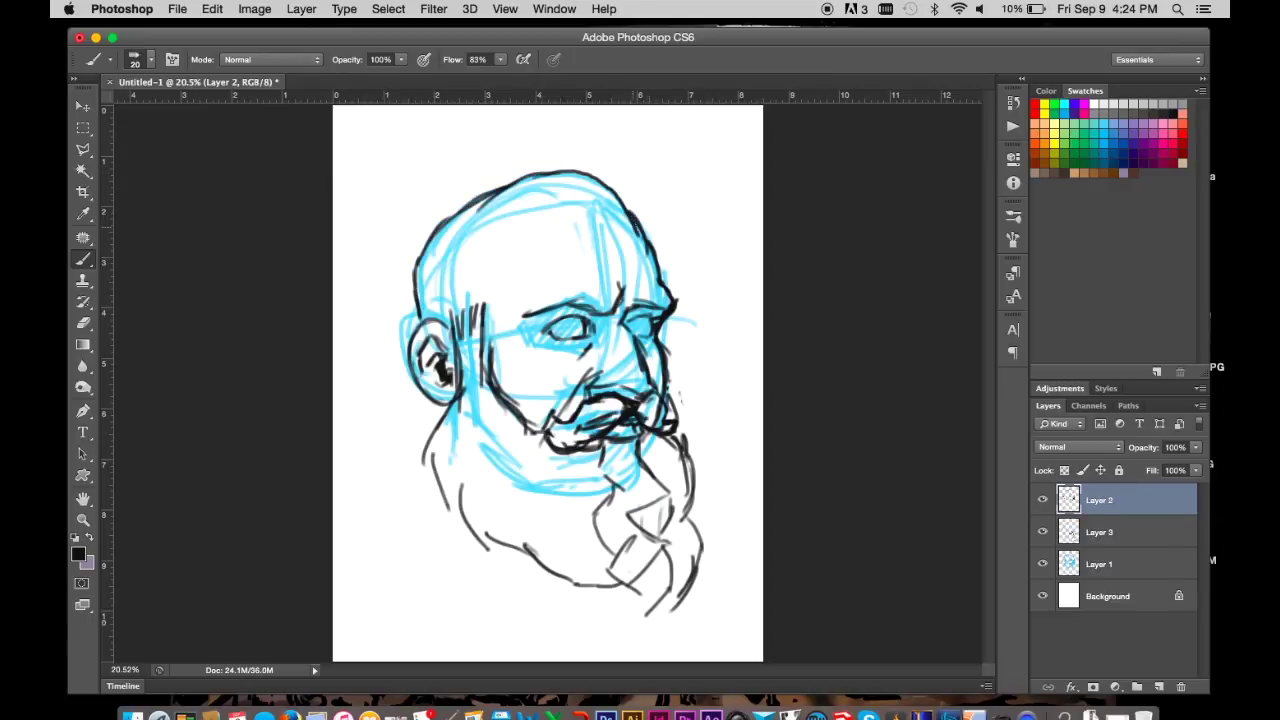
{"action": "left_click", "coordinate": [1131, 532]}
- Darken the eyebrows and temple, then the pupil and eyelid of the left eye
{"action": "mouse_move", "coordinate": [537, 300]}
{"action": "left_mouse_down"}
{"action": "mouse_move", "coordinate": [612, 292]}
{"action": "mouse_move", "coordinate": [530, 316]}
{"action": "left_mouse_up"}
{"action": "mouse_move", "coordinate": [622, 318]}
{"action": "left_mouse_down"}
{"action": "mouse_move", "coordinate": [650, 293]}
{"action": "mouse_move", "coordinate": [636, 296]}
{"action": "mouse_move", "coordinate": [686, 294]}
{"action": "left_mouse_up"}
{"action": "left_click_drag", "start_coordinate": [598, 284], "coordinate": [542, 316]}
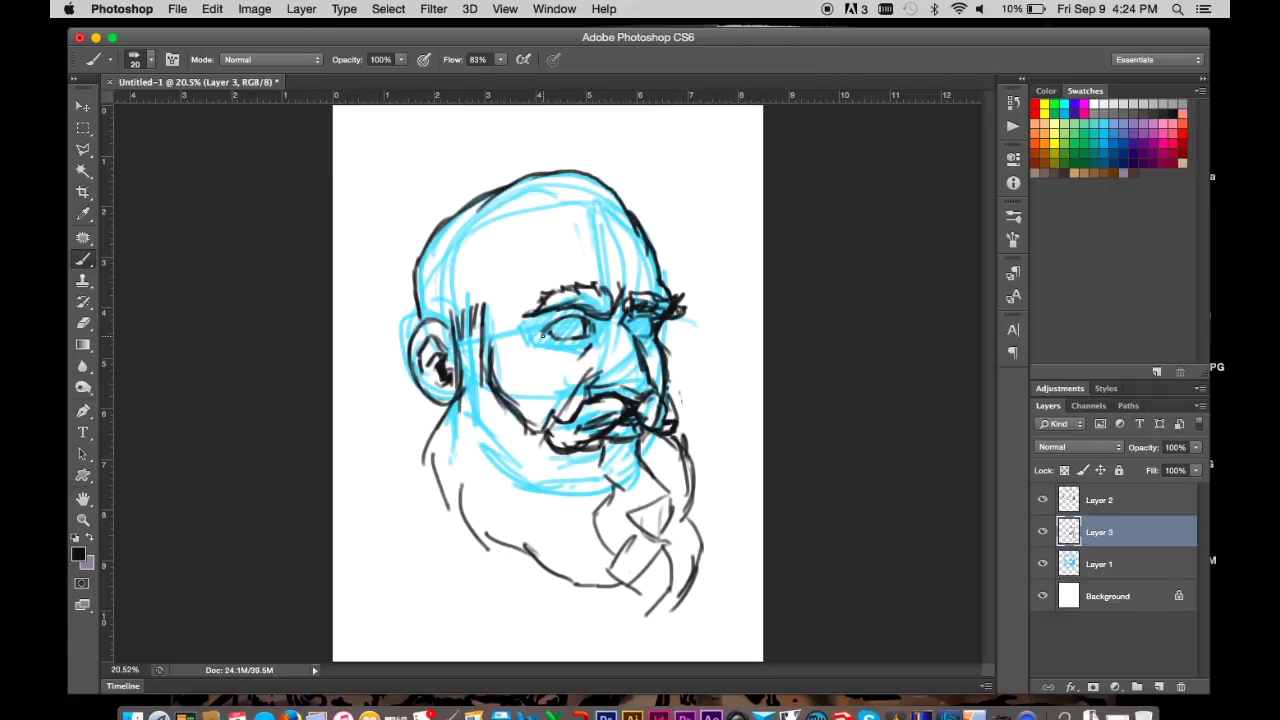
{"action": "left_click", "coordinate": [1150, 499]}
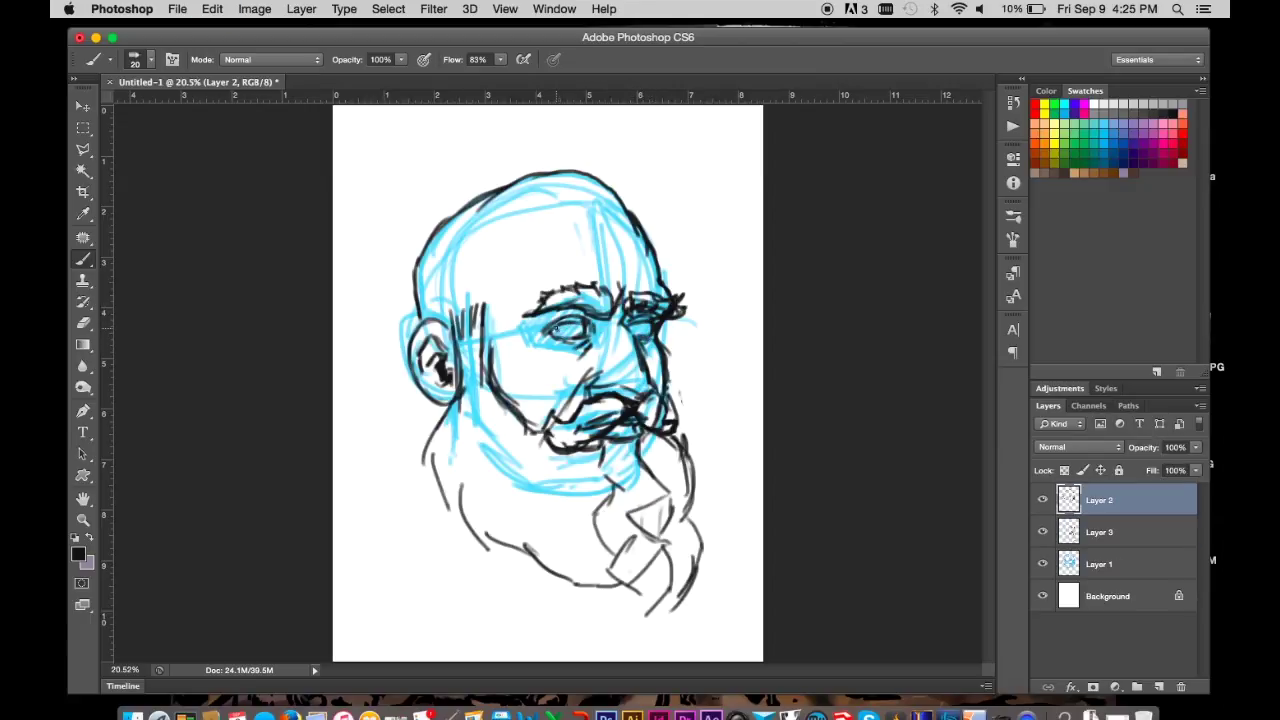
{"action": "left_click_drag", "start_coordinate": [556, 330], "coordinate": [572, 328]}
- Draw the shoulder lines, lower beard and cheek strokes, and the nose bridge line
{"action": "mouse_move", "coordinate": [432, 406]}
{"action": "left_mouse_down"}
{"action": "mouse_move", "coordinate": [396, 434]}
{"action": "mouse_move", "coordinate": [400, 462]}
{"action": "mouse_move", "coordinate": [352, 486]}
{"action": "left_mouse_up"}
{"action": "left_click_drag", "start_coordinate": [698, 468], "coordinate": [710, 480]}
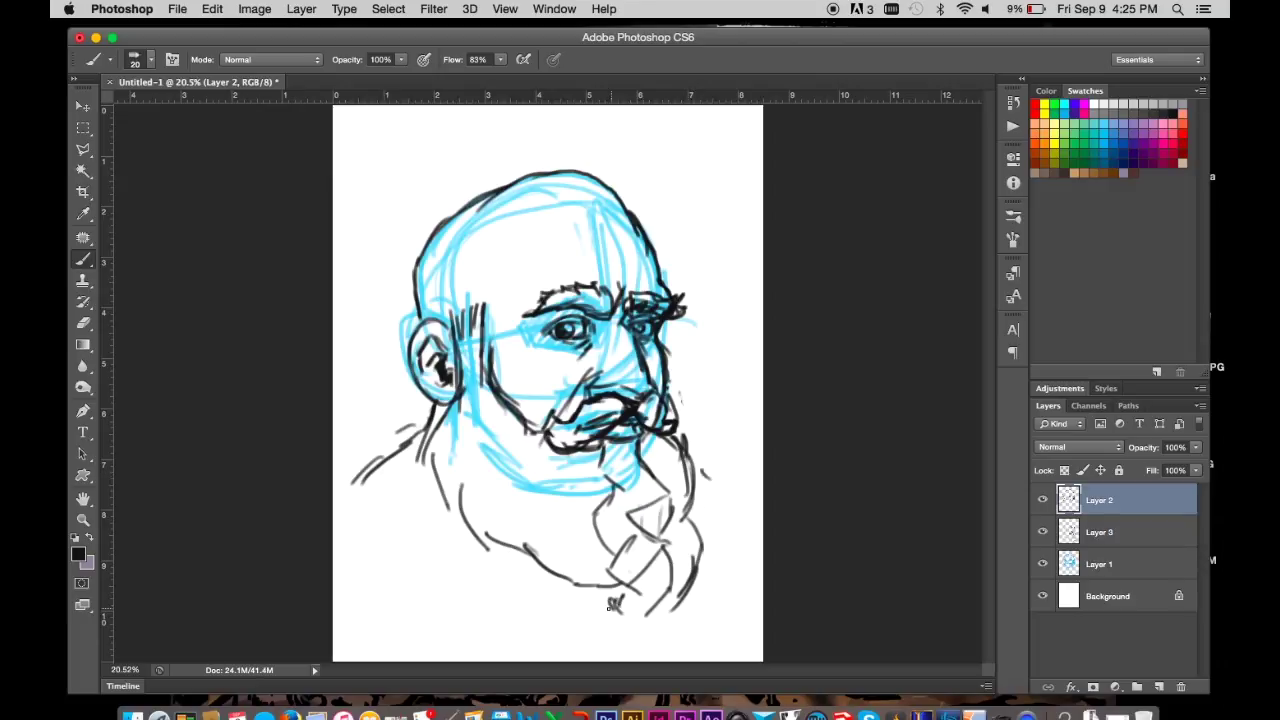
{"action": "left_click_drag", "start_coordinate": [468, 522], "coordinate": [664, 646]}
{"action": "left_click_drag", "start_coordinate": [614, 590], "coordinate": [670, 574]}
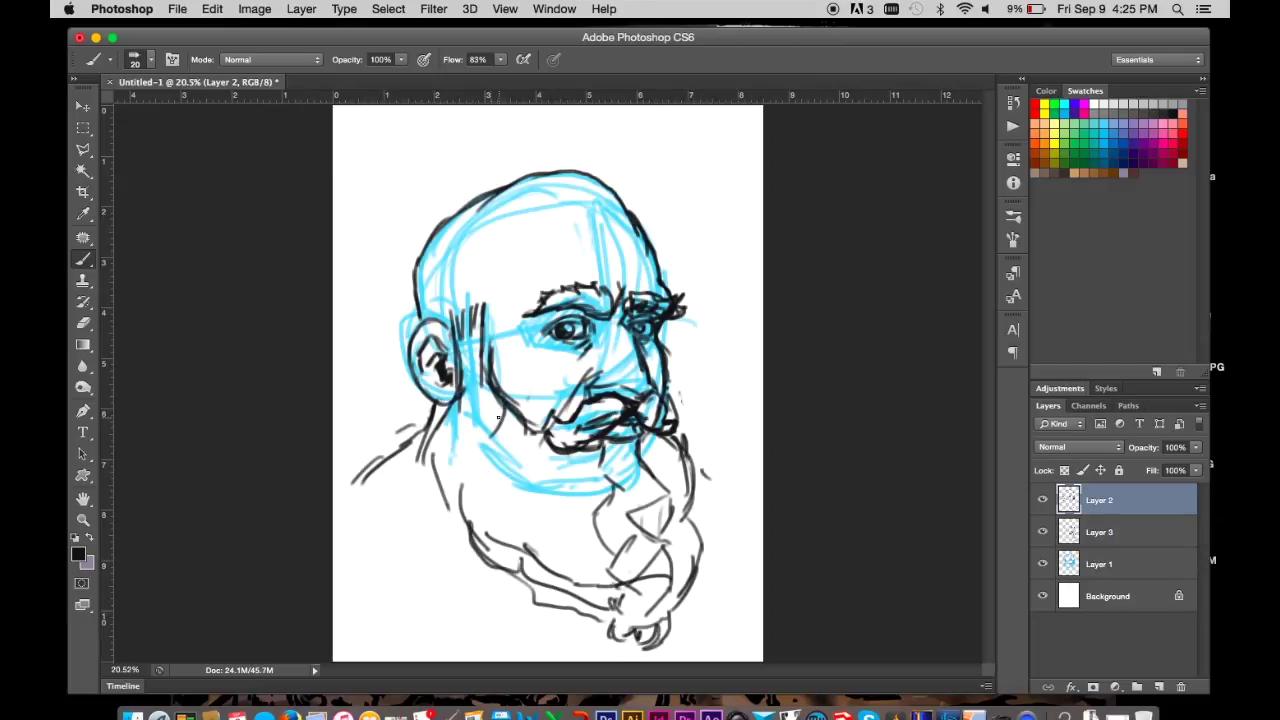
{"action": "left_click_drag", "start_coordinate": [486, 398], "coordinate": [480, 426]}
{"action": "left_click_drag", "start_coordinate": [528, 382], "coordinate": [500, 466]}
{"action": "left_click_drag", "start_coordinate": [672, 412], "coordinate": [710, 530]}
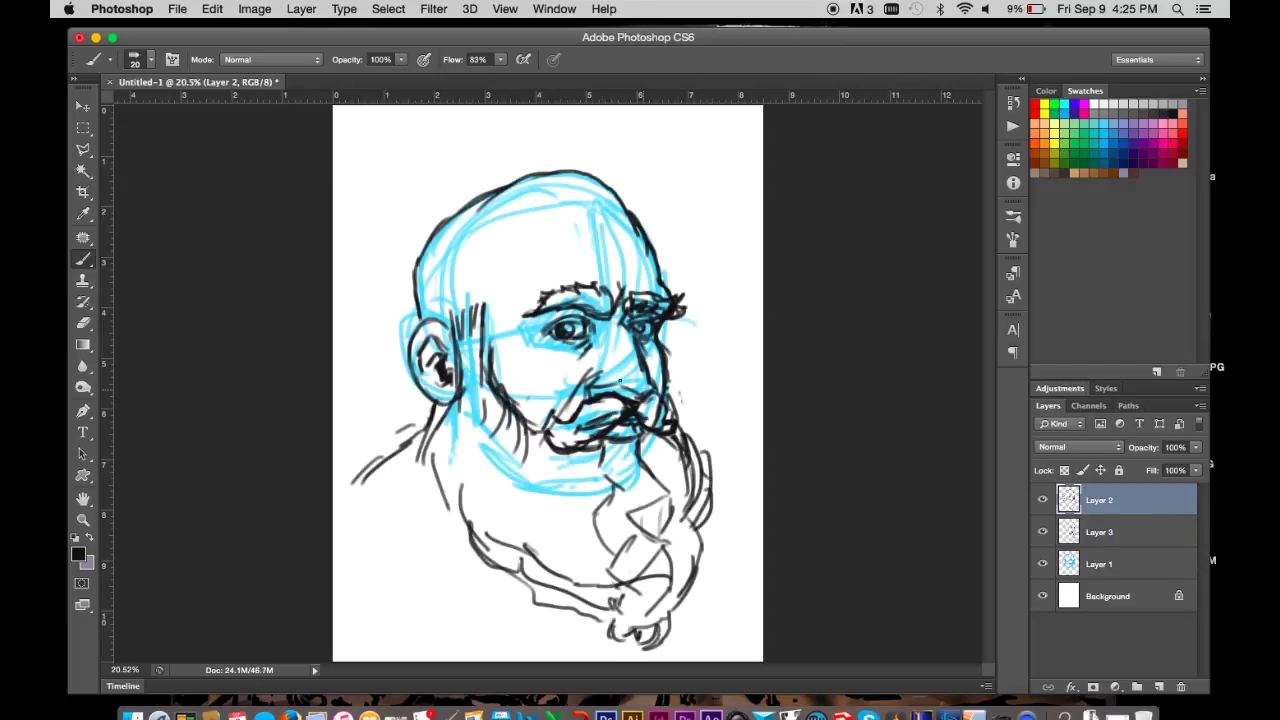
{"action": "left_click_drag", "start_coordinate": [608, 331], "coordinate": [602, 350]}
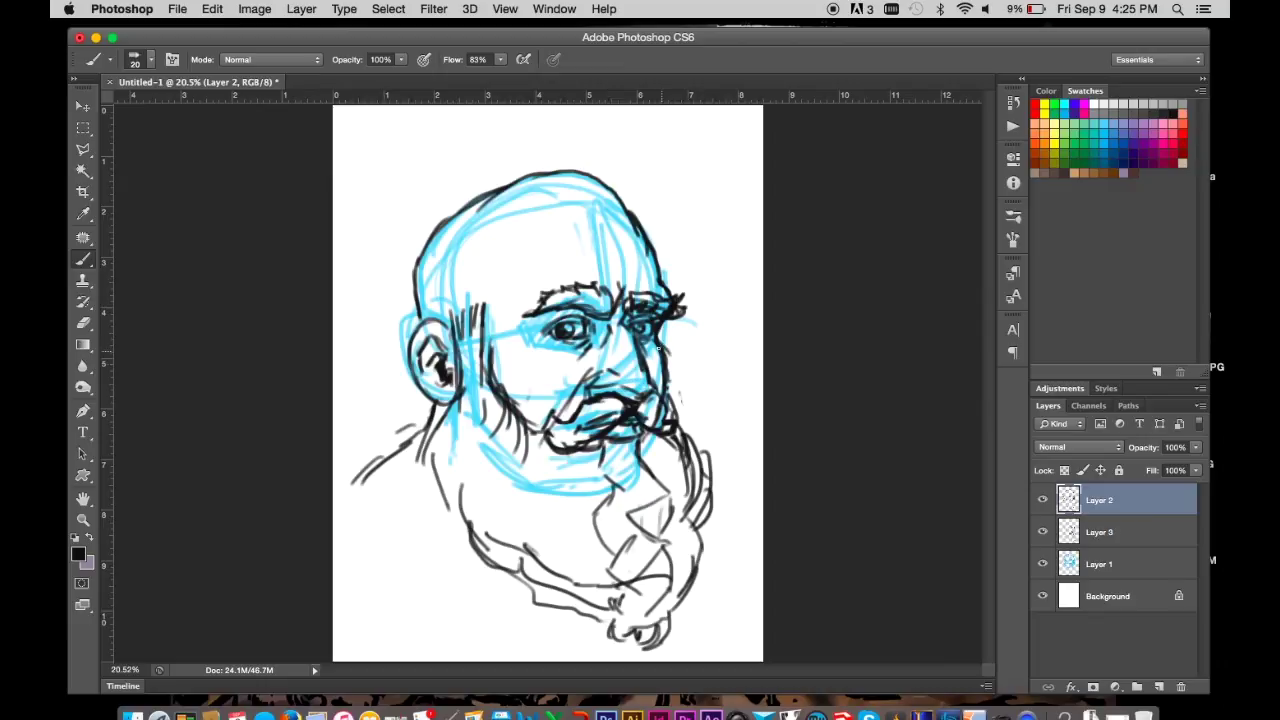
- Merge Layer 3 down into Layer 2
{"action": "left_click", "coordinate": [1043, 532]}
{"action": "left_click", "coordinate": [1043, 532]}
{"action": "left_click", "coordinate": [1113, 531]}
{"action": "key", "text": "ctrl+e"}
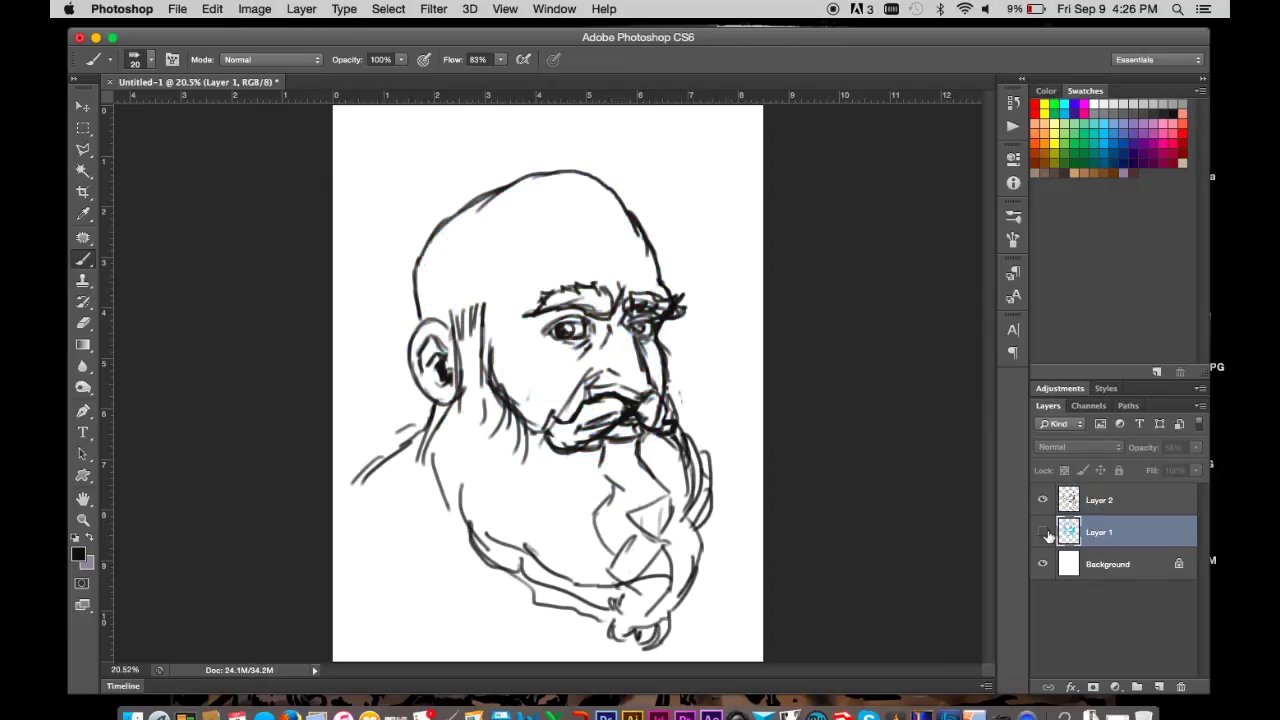
{"action": "left_click", "coordinate": [1100, 500]}
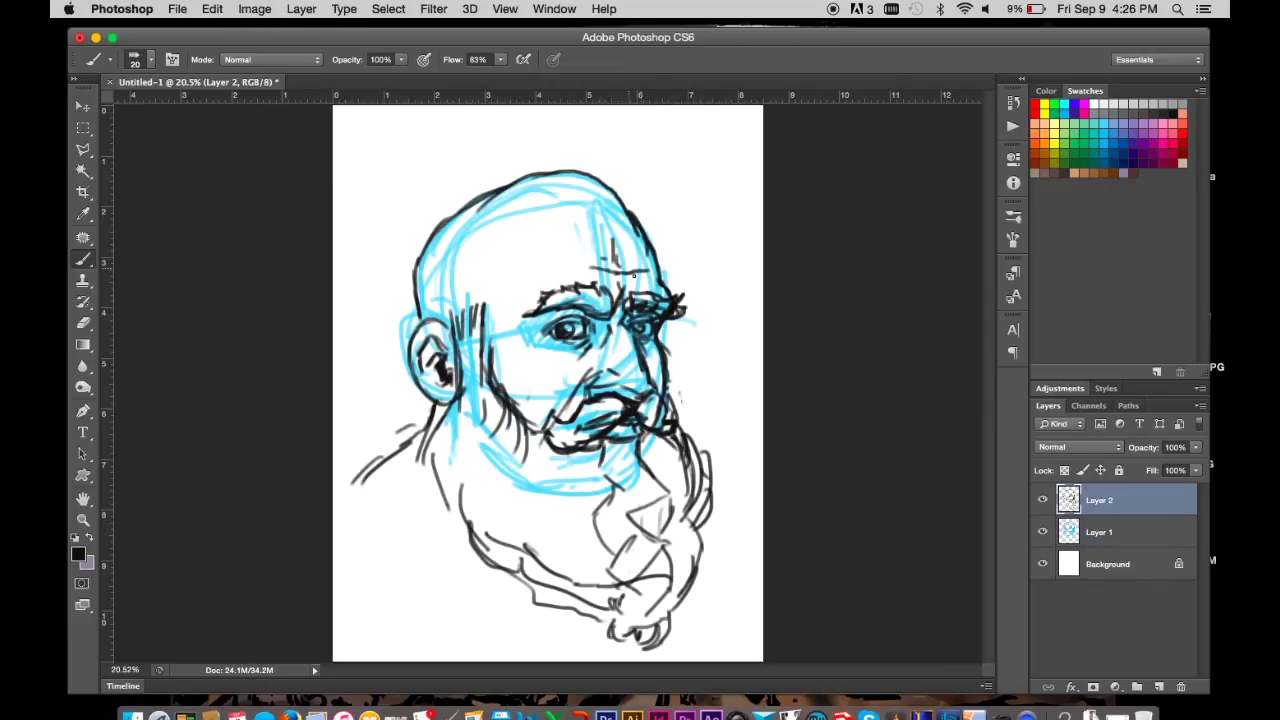
- Ink extra head, cheek and eye-socket lines, then hide the blue sketch layer
{"action": "left_click_drag", "start_coordinate": [452, 268], "coordinate": [443, 298]}
{"action": "left_click_drag", "start_coordinate": [563, 386], "coordinate": [555, 415]}
{"action": "left_click_drag", "start_coordinate": [584, 350], "coordinate": [534, 358]}
{"action": "left_click_drag", "start_coordinate": [524, 314], "coordinate": [558, 380]}
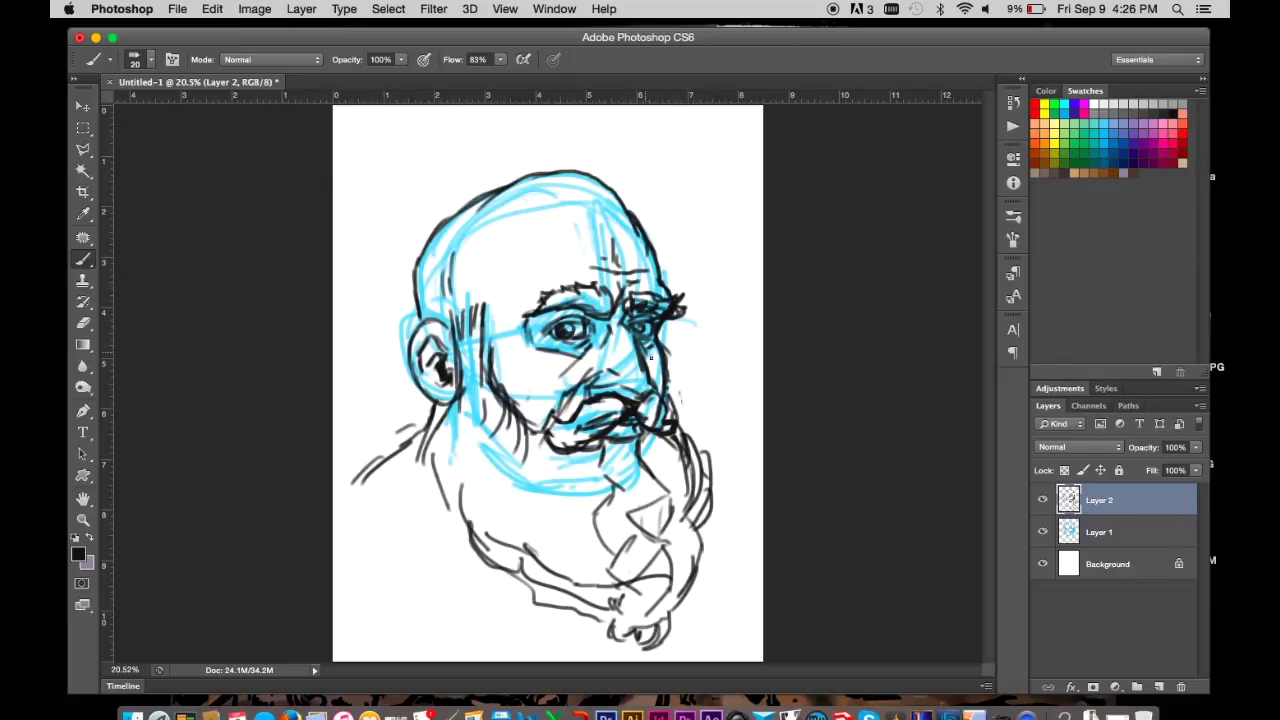
{"action": "left_click", "coordinate": [1042, 531]}
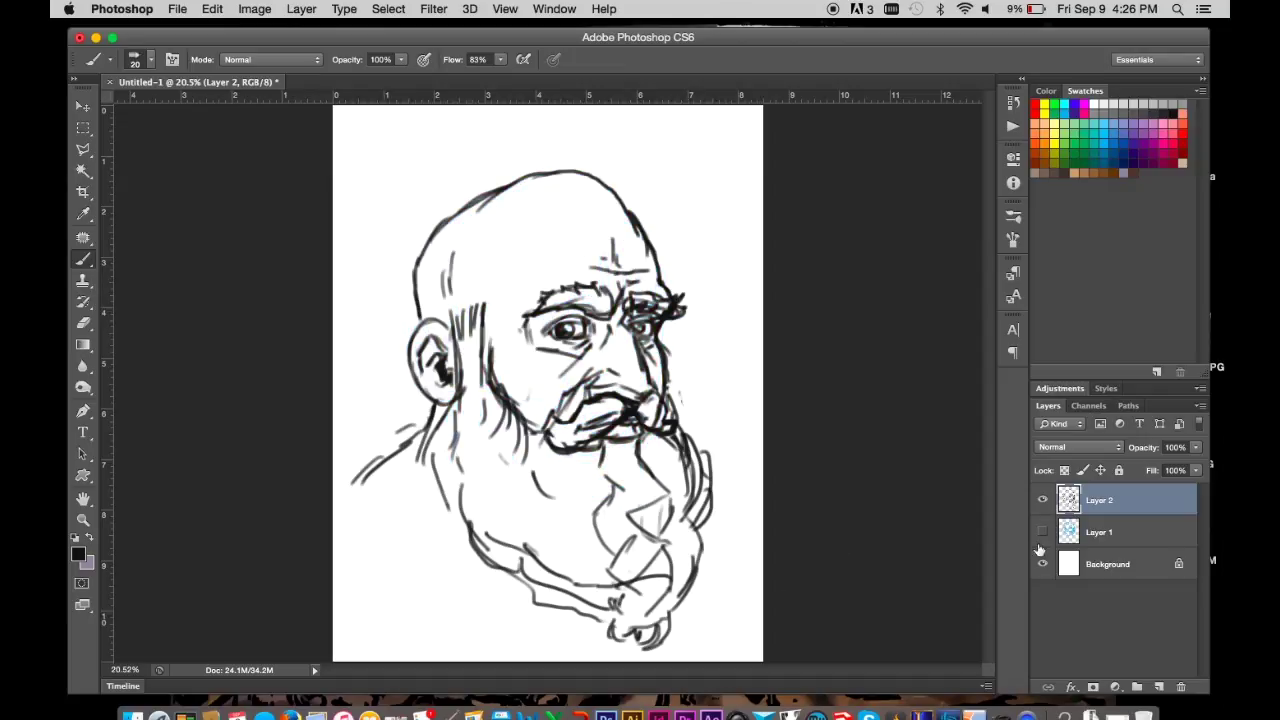
- Add an empty layer and rename the layers line, color and sketch
{"action": "left_click", "coordinate": [1159, 687]}
{"action": "double_click", "coordinate": [1099, 531]}
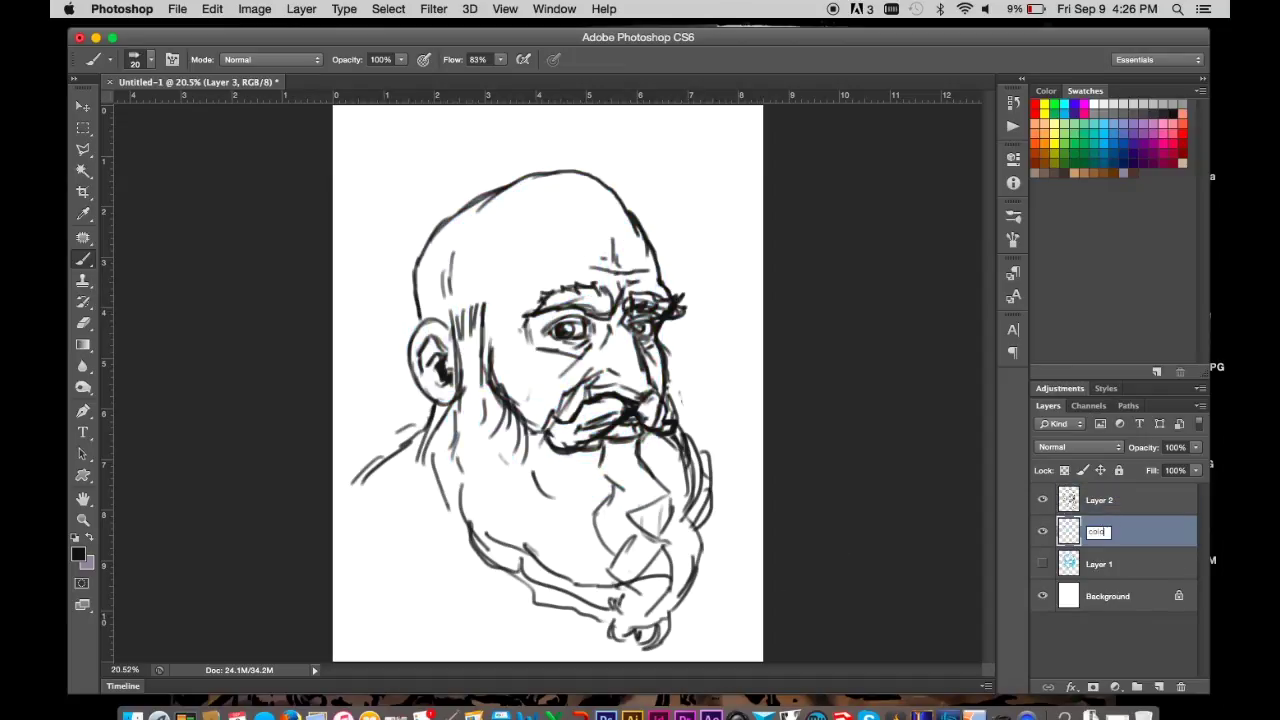
{"action": "type", "text": "color"}
{"action": "double_click", "coordinate": [1099, 499]}
{"action": "type", "text": "sketch"}
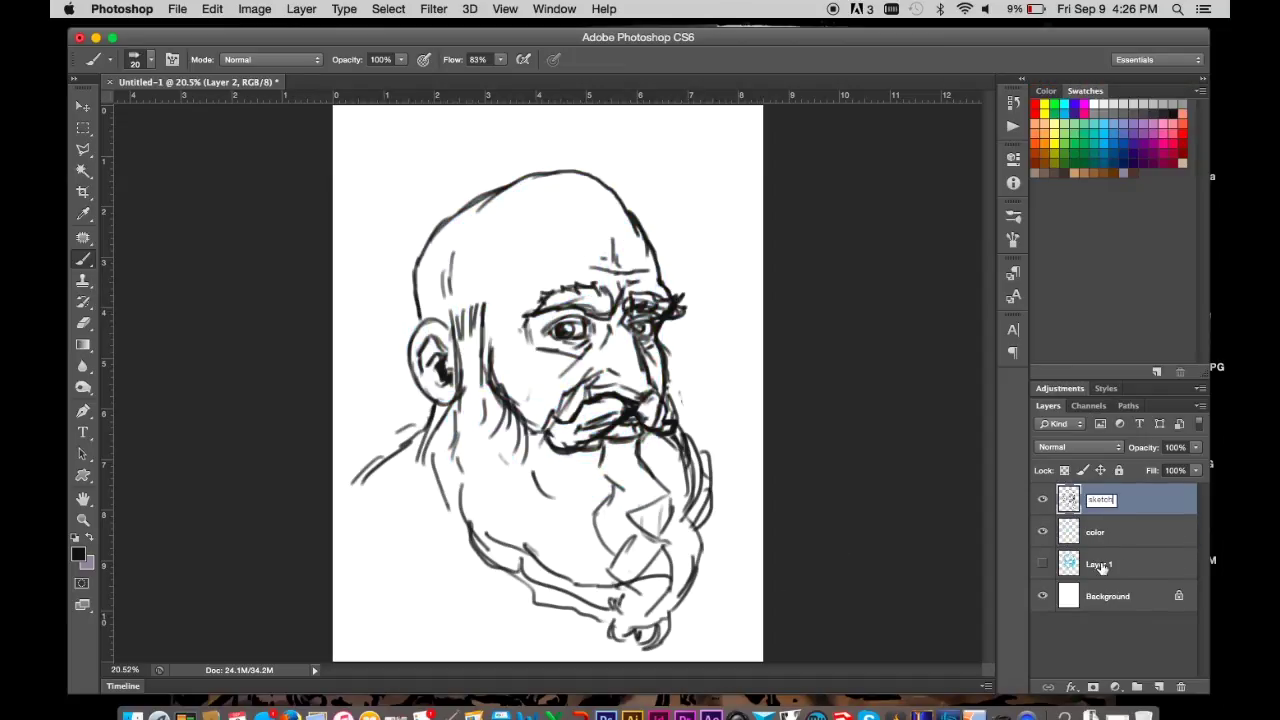
{"action": "key", "text": "BackSpace"}
{"action": "key", "text": "BackSpace"}
{"action": "key", "text": "BackSpace"}
{"action": "type", "text": "line"}
{"action": "double_click", "coordinate": [1099, 564]}
{"action": "type", "text": "sketch"}
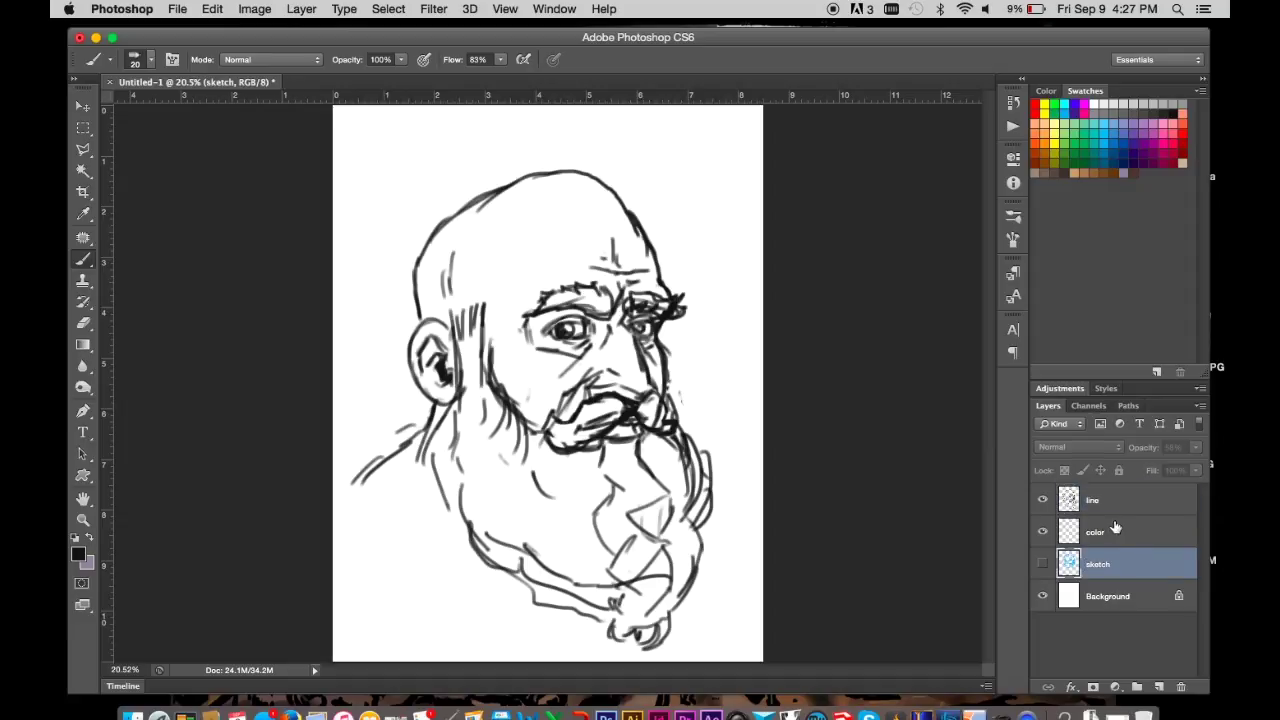
- Select the color layer and pick an orange swatch as the foreground colour
{"action": "left_click", "coordinate": [1115, 531]}
{"action": "left_click", "coordinate": [1068, 127]}
{"action": "left_click", "coordinate": [78, 554]}
- Set a tan skin colour with a 50 px soft brush and paint along the head outline
{"action": "left_click", "coordinate": [657, 414]}
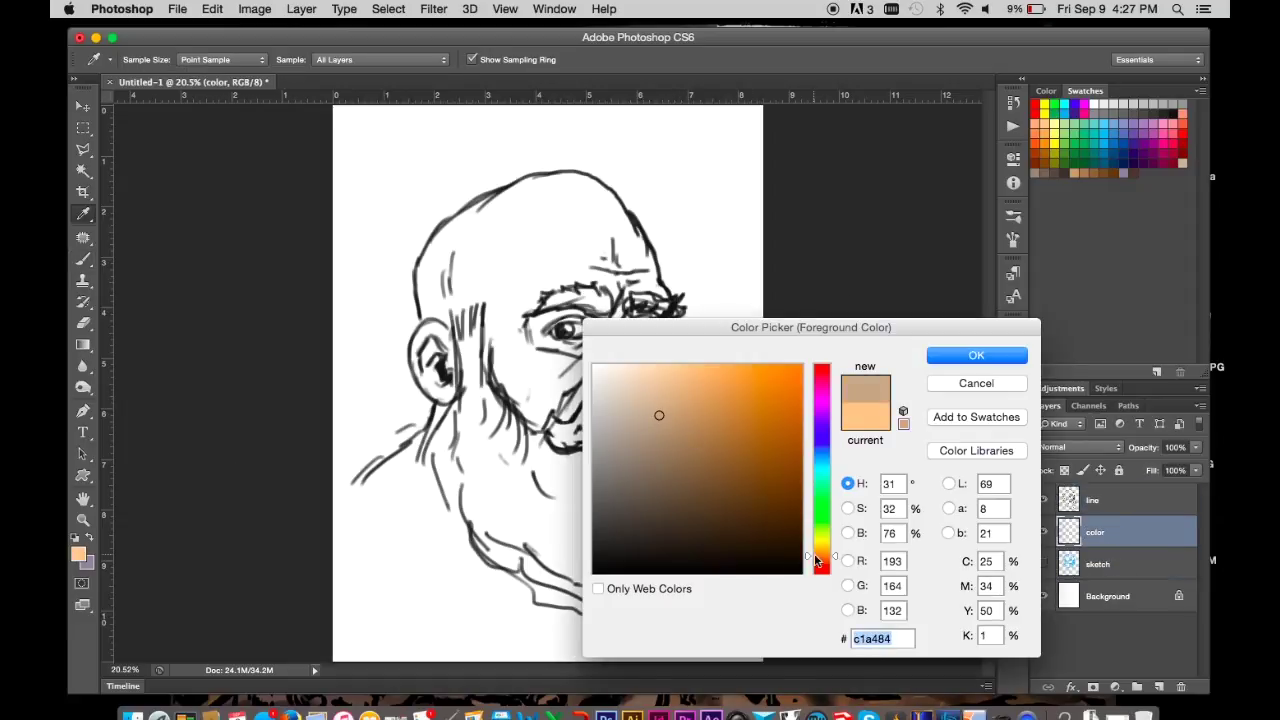
{"action": "key", "text": "Return"}
{"action": "left_click", "coordinate": [135, 59]}
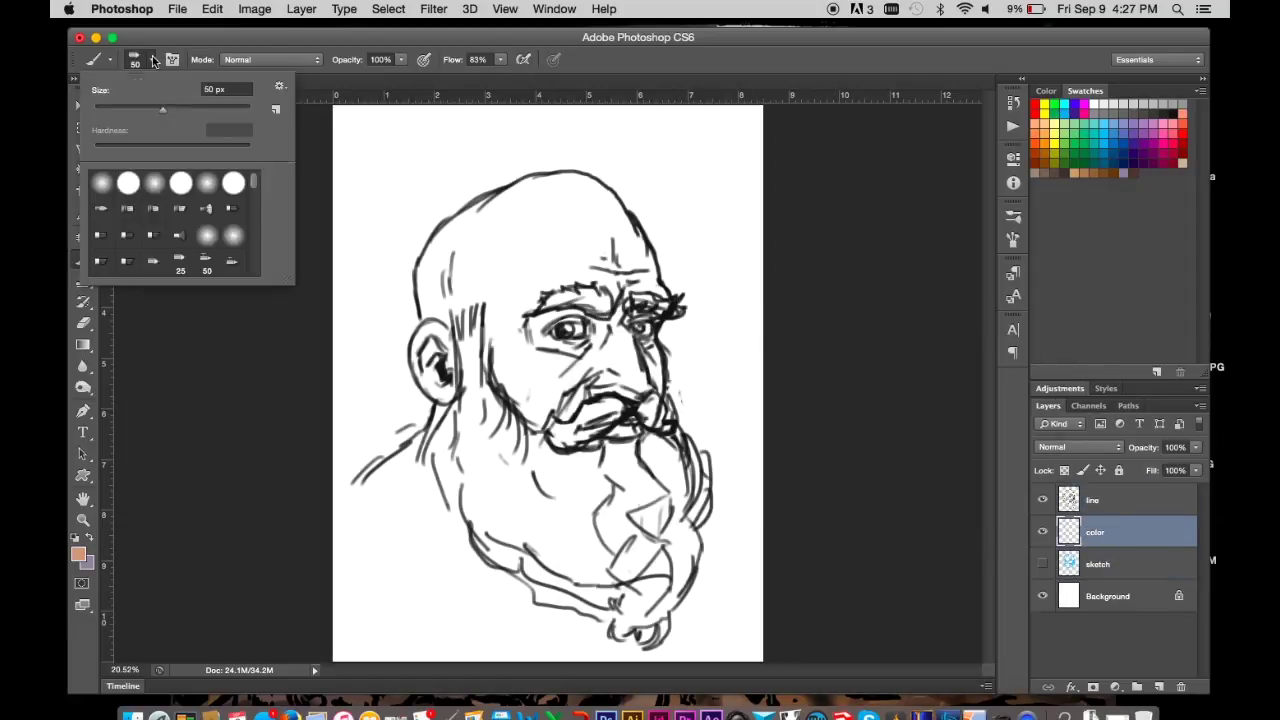
{"action": "double_click", "coordinate": [233, 195]}
{"action": "left_click", "coordinate": [553, 59]}
{"action": "mouse_move", "coordinate": [425, 318]}
{"action": "left_mouse_down"}
{"action": "mouse_move", "coordinate": [420, 258]}
{"action": "mouse_move", "coordinate": [519, 183]}
{"action": "mouse_move", "coordinate": [634, 228]}
{"action": "mouse_move", "coordinate": [662, 296]}
{"action": "mouse_move", "coordinate": [646, 396]}
{"action": "mouse_move", "coordinate": [550, 424]}
{"action": "mouse_move", "coordinate": [489, 378]}
{"action": "mouse_move", "coordinate": [462, 300]}
{"action": "mouse_move", "coordinate": [430, 436]}
{"action": "mouse_move", "coordinate": [410, 360]}
{"action": "mouse_move", "coordinate": [420, 318]}
{"action": "left_mouse_up"}
{"action": "left_click_drag", "start_coordinate": [632, 420], "coordinate": [620, 431]}
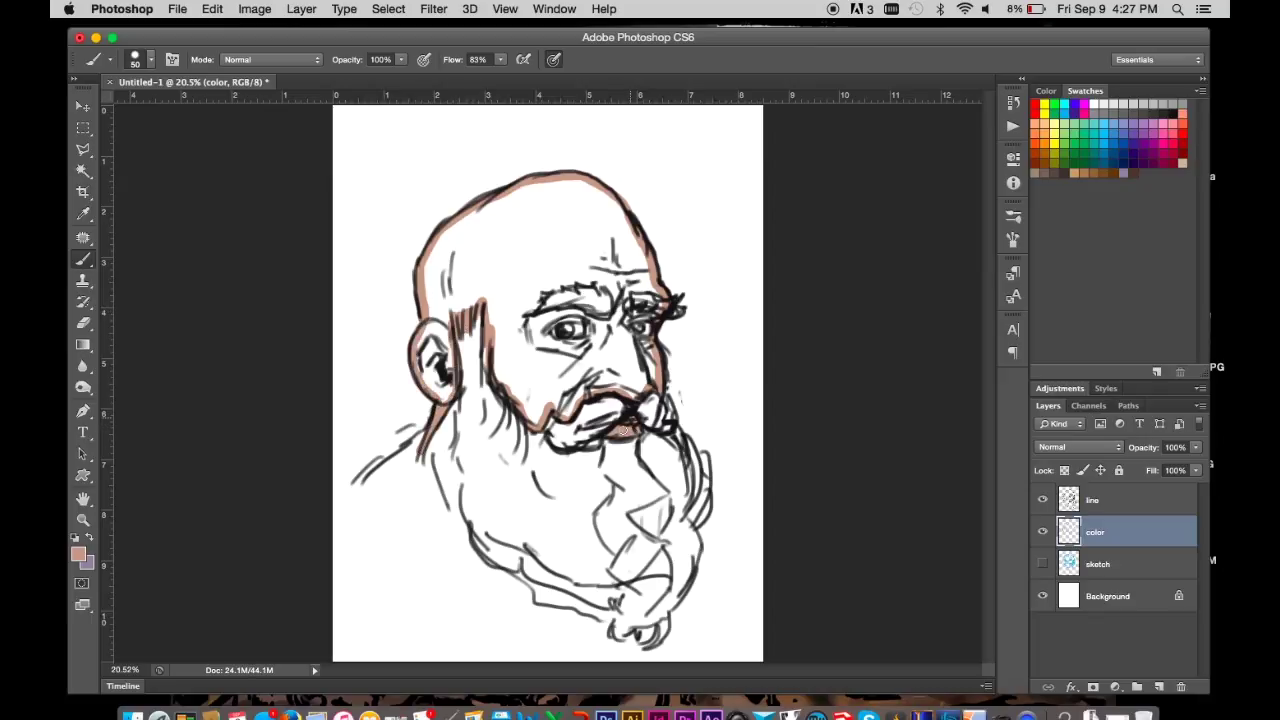
- Magic Wand inside the head, expand the selection, fill with skin colour, then paint the neck
{"action": "key", "text": "w"}
{"action": "left_click", "coordinate": [596, 284]}
{"action": "left_click", "coordinate": [388, 9]}
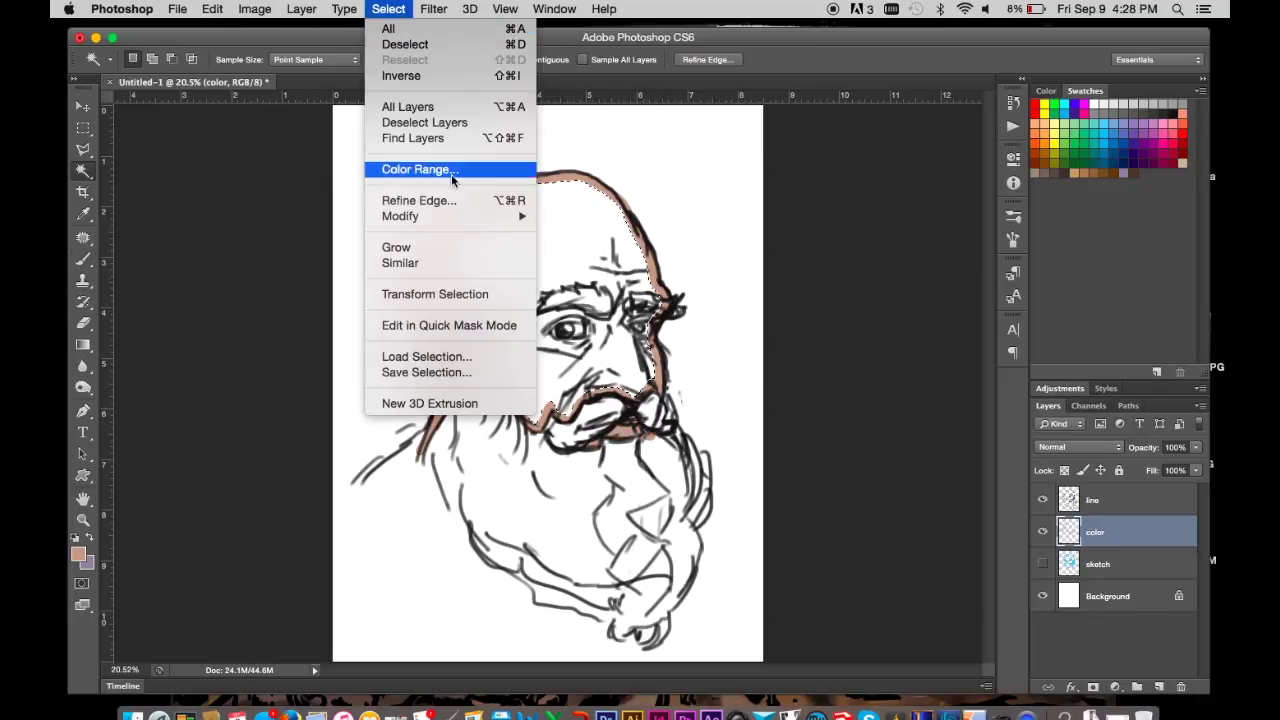
{"action": "left_click", "coordinate": [580, 258]}
{"action": "key", "text": "Return"}
{"action": "key", "text": "alt+BackSpace"}
{"action": "key", "text": "ctrl+d"}
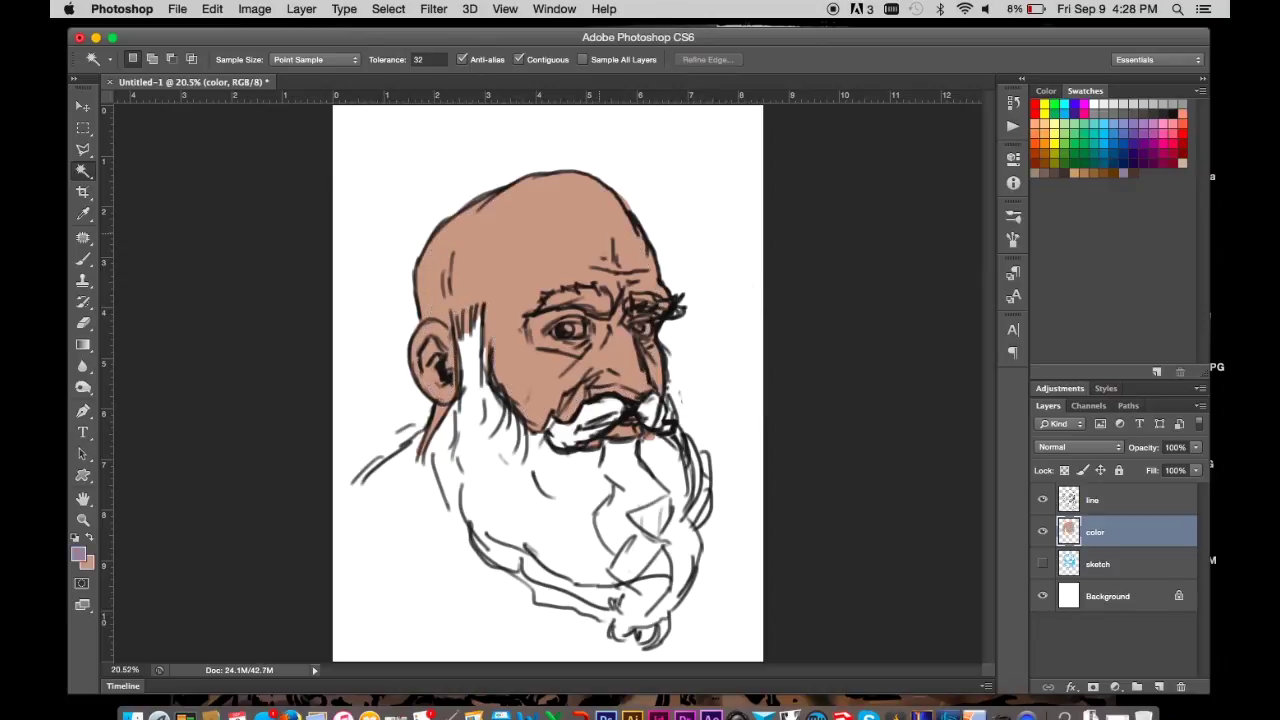
{"action": "key", "text": "b"}
{"action": "left_click_drag", "start_coordinate": [420, 436], "coordinate": [432, 505]}
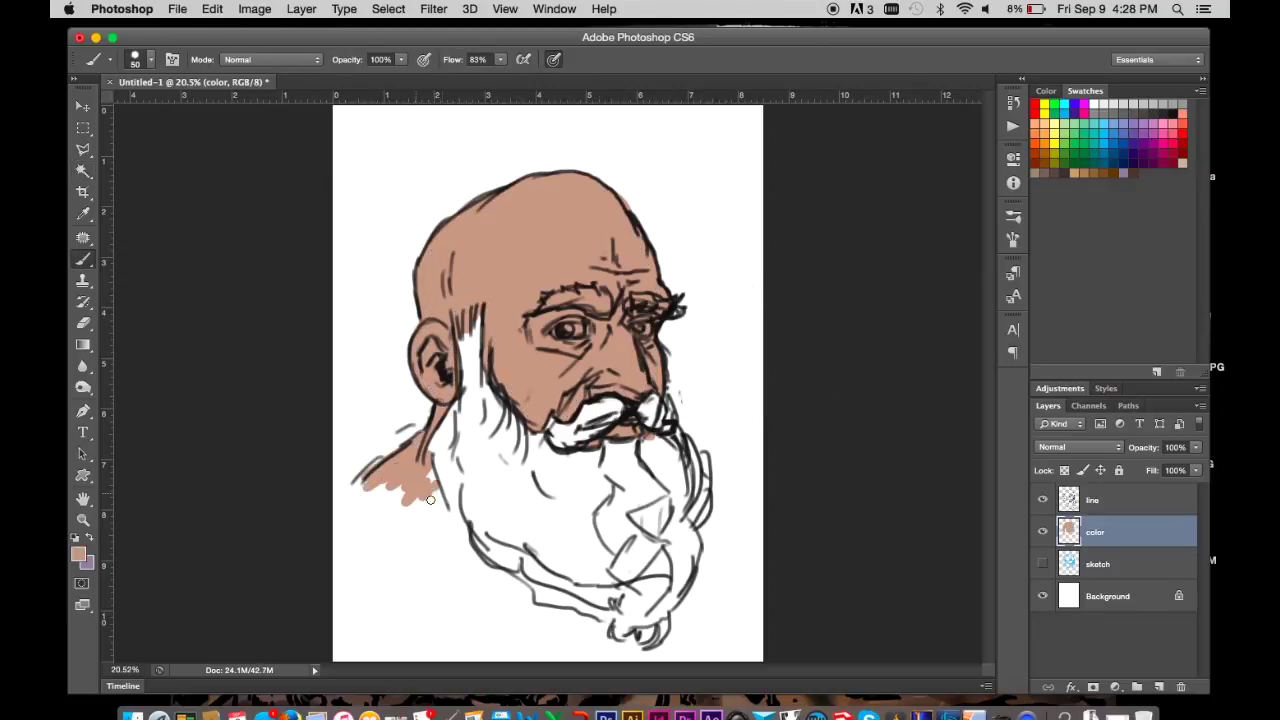
- Pick red as the paint colour and add a new layer named 'beard'
{"action": "left_click", "coordinate": [1184, 144]}
{"action": "left_click", "coordinate": [1159, 687]}
{"action": "double_click", "coordinate": [1100, 532]}
{"action": "type", "text": "beard"}
{"action": "key", "text": "Return"}
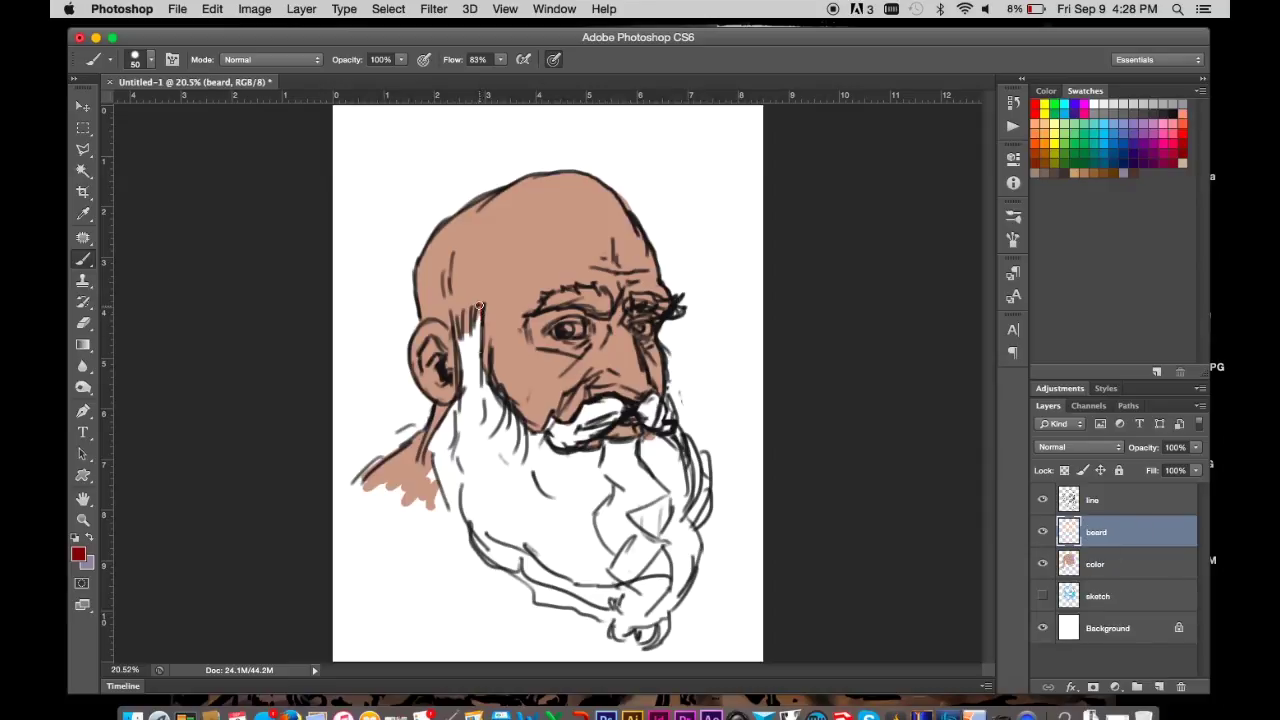
- Outline the beard and moustache in red, then Magic Wand select the inside and expand it
{"action": "mouse_move", "coordinate": [479, 305]}
{"action": "left_mouse_down"}
{"action": "mouse_move", "coordinate": [500, 398]}
{"action": "mouse_move", "coordinate": [556, 430]}
{"action": "mouse_move", "coordinate": [666, 400]}
{"action": "mouse_move", "coordinate": [702, 518]}
{"action": "mouse_move", "coordinate": [660, 623]}
{"action": "mouse_move", "coordinate": [560, 605]}
{"action": "mouse_move", "coordinate": [480, 545]}
{"action": "mouse_move", "coordinate": [440, 460]}
{"action": "mouse_move", "coordinate": [462, 393]}
{"action": "mouse_move", "coordinate": [458, 316]}
{"action": "mouse_move", "coordinate": [480, 342]}
{"action": "left_mouse_up"}
{"action": "mouse_move", "coordinate": [620, 412]}
{"action": "left_mouse_down"}
{"action": "mouse_move", "coordinate": [580, 442]}
{"action": "mouse_move", "coordinate": [664, 436]}
{"action": "mouse_move", "coordinate": [650, 412]}
{"action": "left_mouse_up"}
{"action": "key", "text": "w"}
{"action": "left_click", "coordinate": [580, 520]}
{"action": "left_click", "coordinate": [388, 9]}
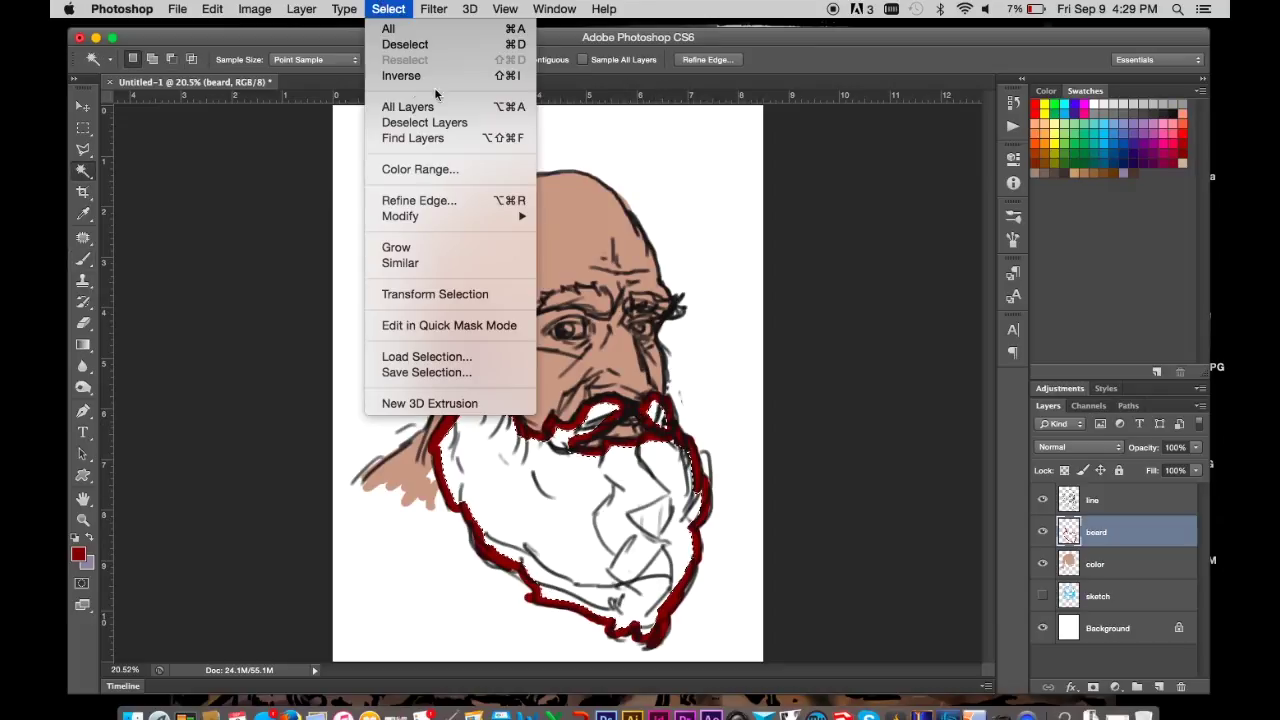
{"action": "left_click", "coordinate": [570, 248]}
{"action": "key", "text": "Return"}
- Fill the beard selection red, then paint the left sideburn and eyebrows red
{"action": "key", "text": "ctrl+d"}
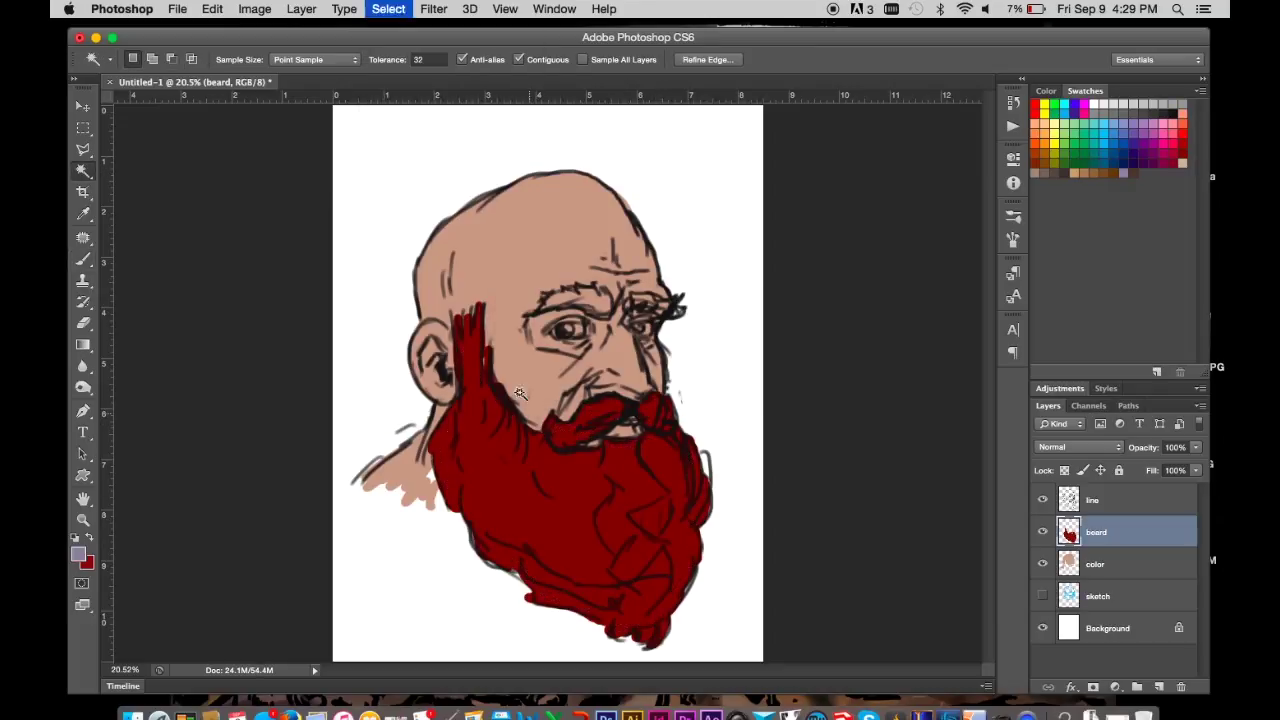
{"action": "key", "text": "b"}
{"action": "key", "text": "x"}
{"action": "left_click_drag", "start_coordinate": [470, 293], "coordinate": [460, 355]}
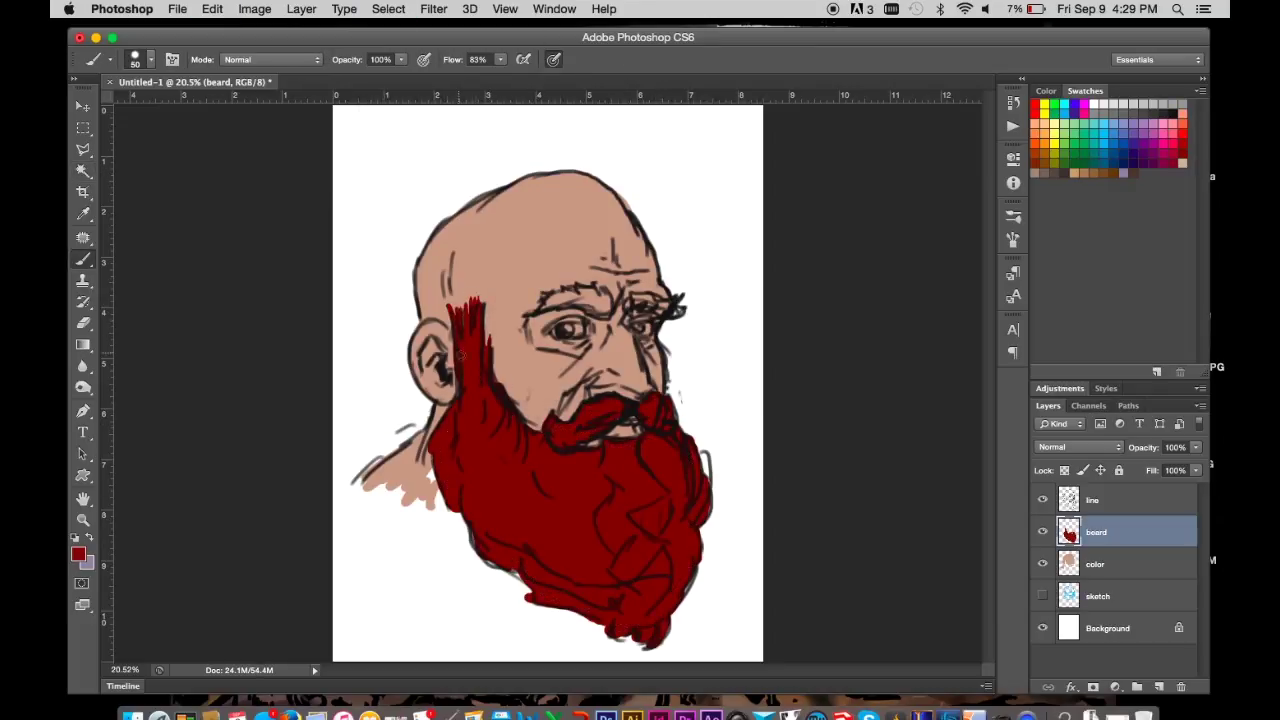
{"action": "mouse_move", "coordinate": [542, 306]}
{"action": "left_mouse_down"}
{"action": "mouse_move", "coordinate": [591, 296]}
{"action": "mouse_move", "coordinate": [669, 308]}
{"action": "left_mouse_up"}
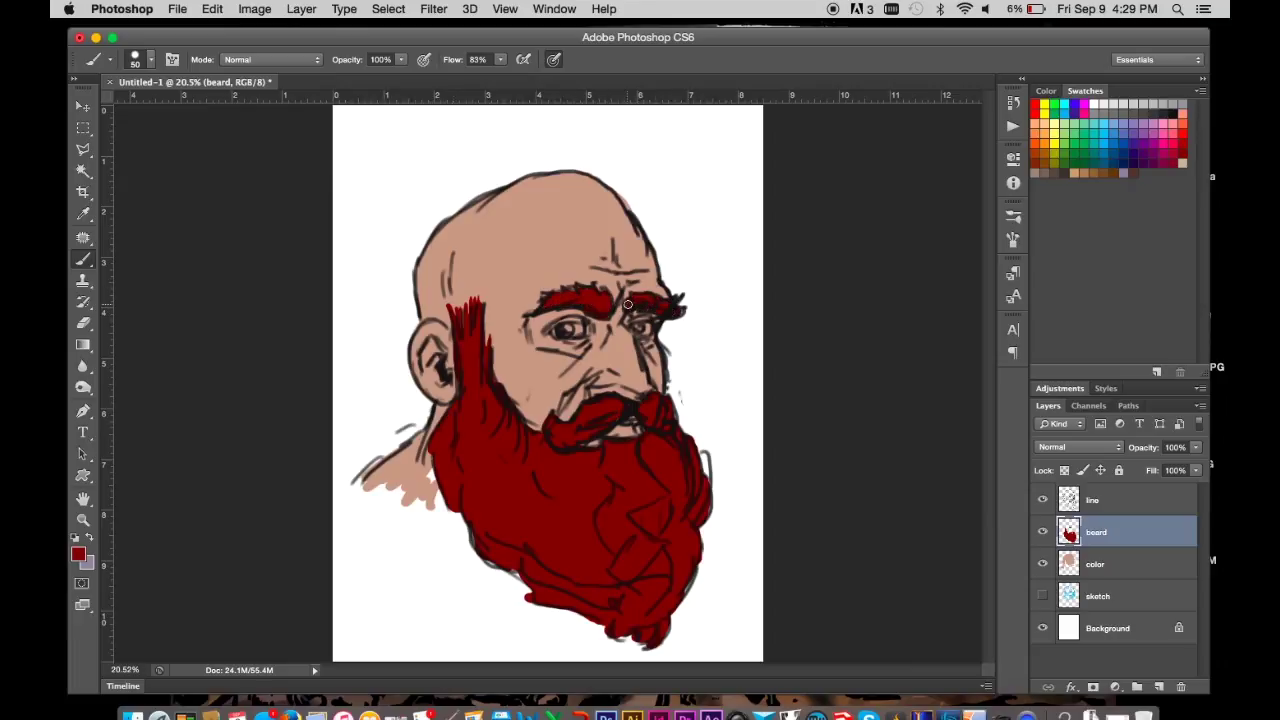
- Paint a white catchlight in the right eye
{"action": "left_click", "coordinate": [1093, 103]}
{"action": "left_click", "coordinate": [78, 554]}
{"action": "left_click", "coordinate": [830, 445]}
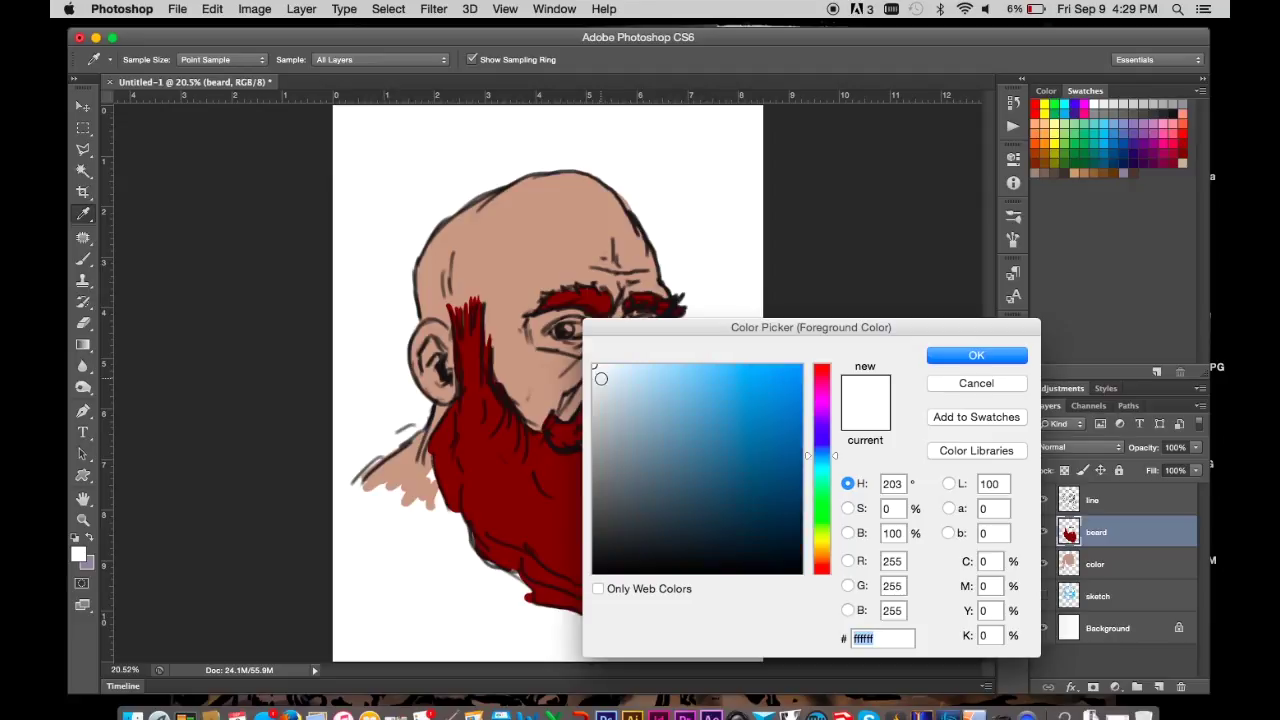
{"action": "left_click", "coordinate": [977, 354]}
{"action": "left_click", "coordinate": [646, 331]}
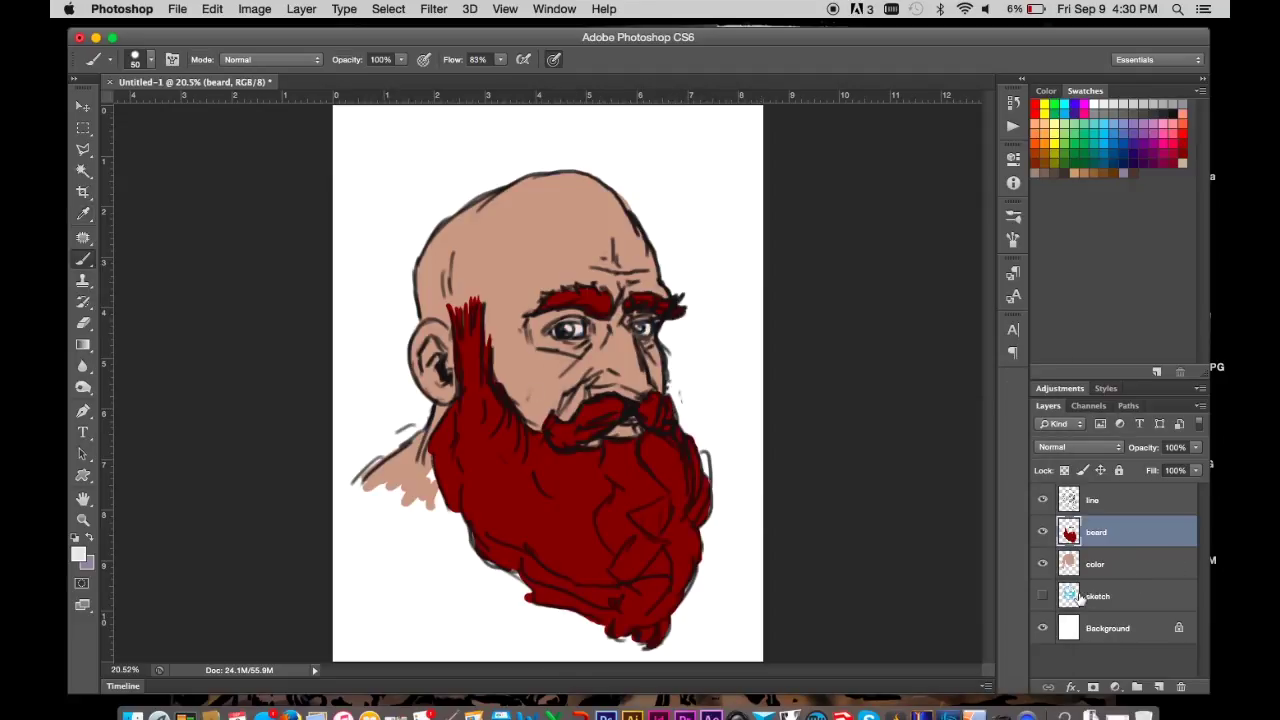
- Paint a very dark red stroke down the middle of the beard
{"action": "left_click", "coordinate": [575, 524], "text": "alt"}
{"action": "left_click", "coordinate": [78, 554]}
{"action": "left_click", "coordinate": [783, 523]}
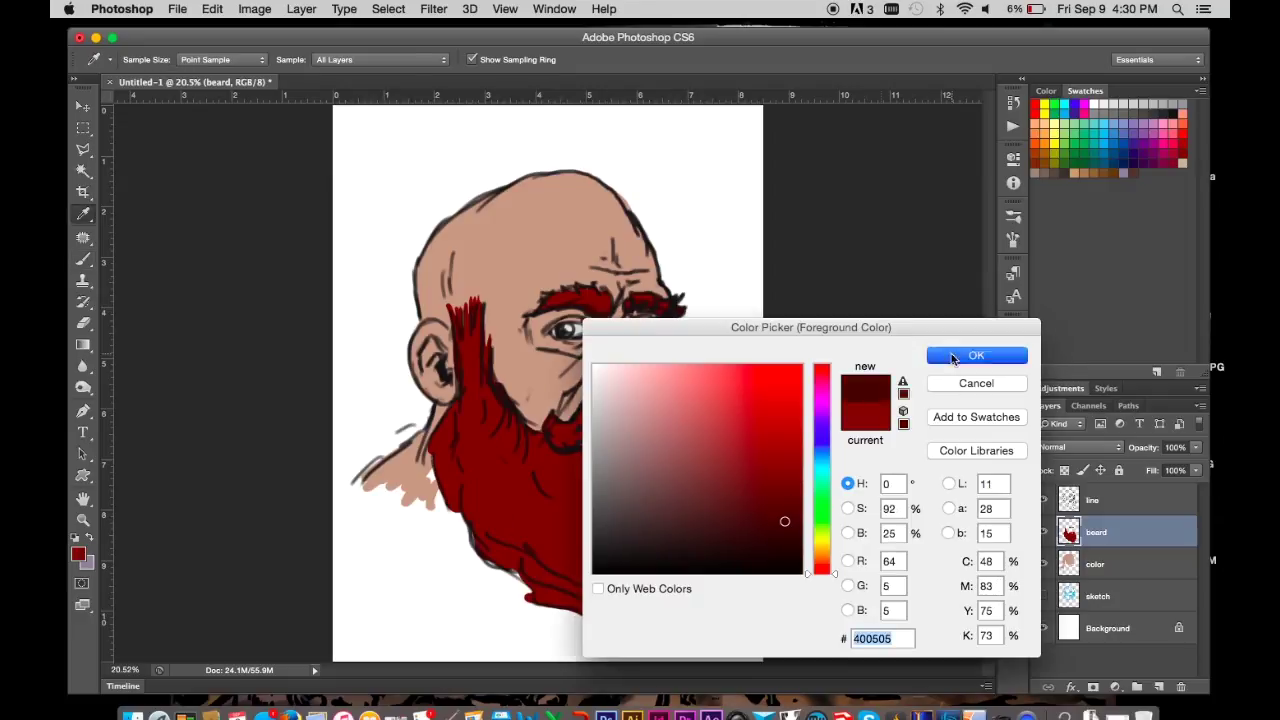
{"action": "left_click", "coordinate": [977, 354]}
{"action": "left_click_drag", "start_coordinate": [604, 470], "coordinate": [614, 630]}
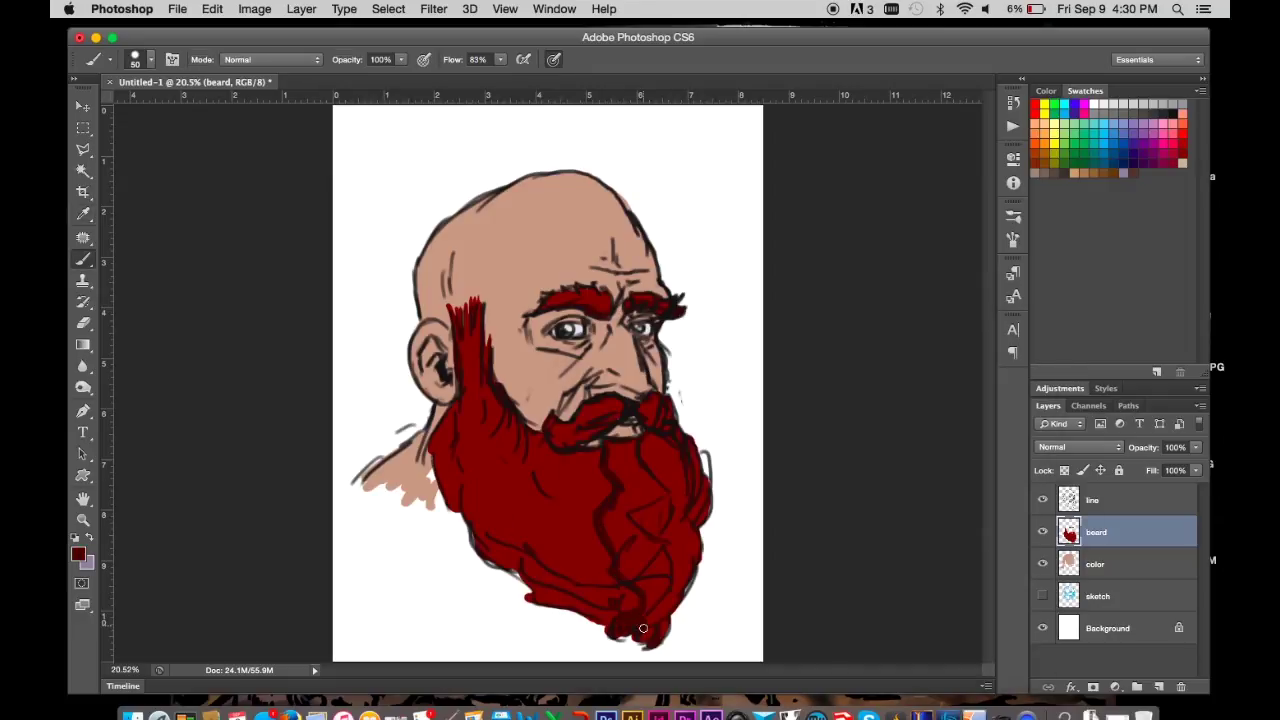
- Lock the beard layer's transparency, select the beard region, expand it 5 px and fill dark red
{"action": "key", "text": "/"}
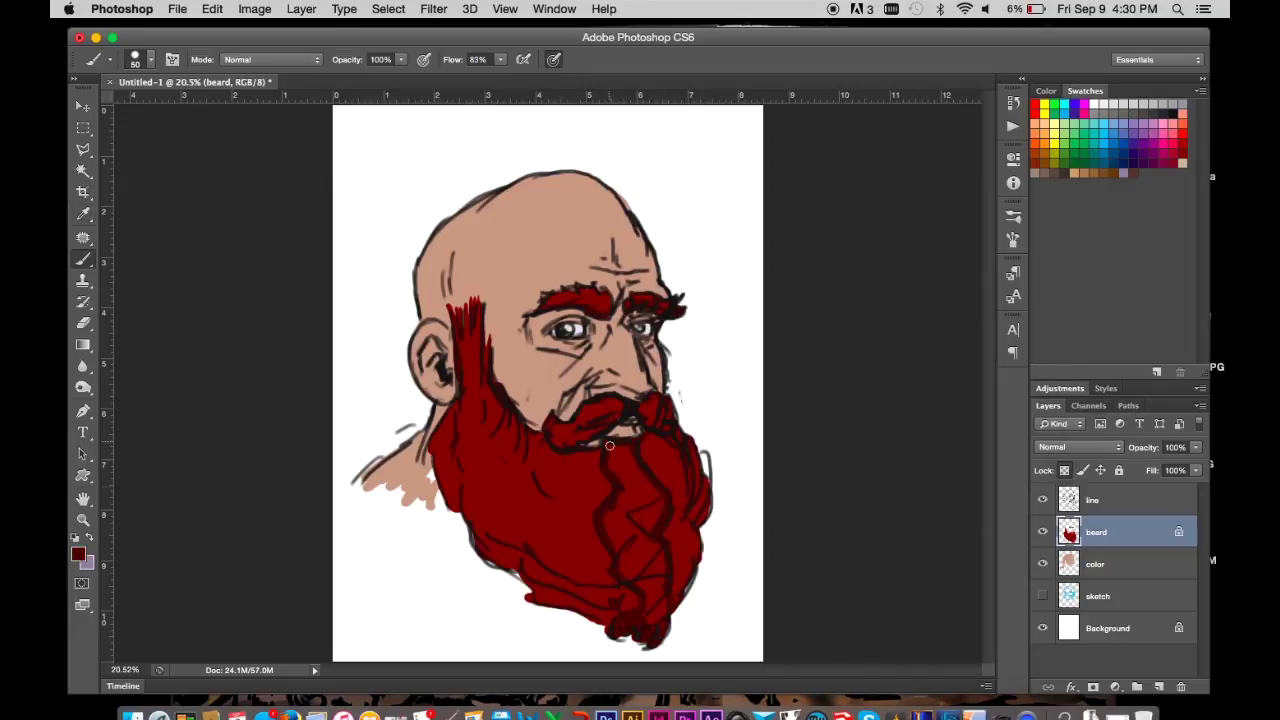
{"action": "key", "text": "w"}
{"action": "left_click", "coordinate": [620, 460]}
{"action": "left_click", "coordinate": [388, 9]}
{"action": "left_click", "coordinate": [565, 248]}
{"action": "key", "text": "Return"}
{"action": "key", "text": "alt+BackSpace"}
{"action": "key", "text": "x"}
{"action": "key", "text": "super+d"}
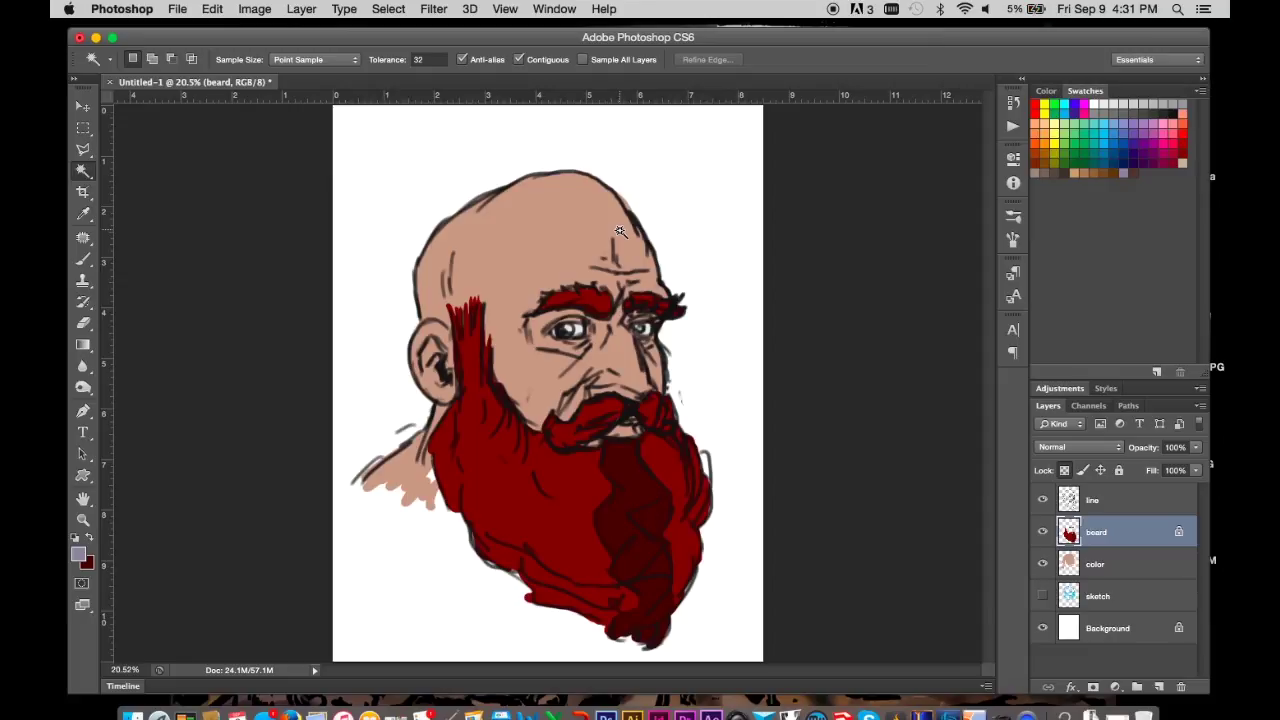
{"action": "key", "text": "b"}
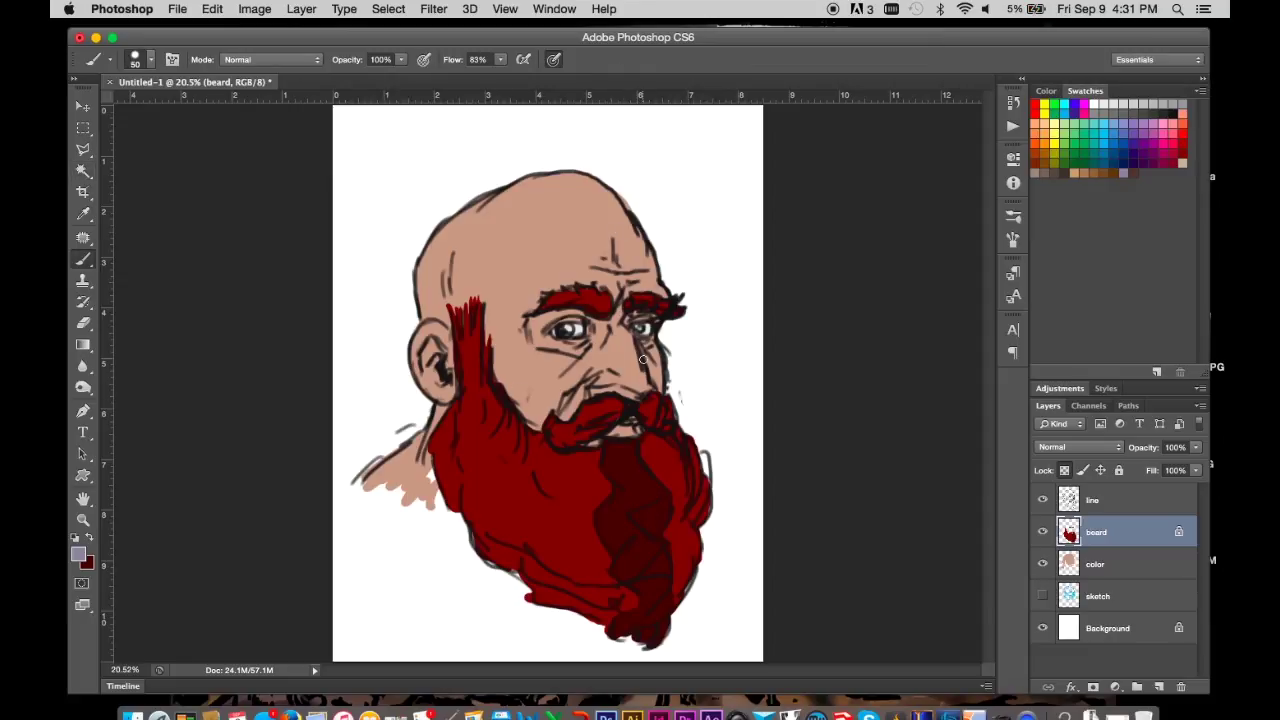
- Create a new layer named 'shadow'
{"action": "key", "text": "super+alt+shift+n"}
{"action": "double_click", "coordinate": [1100, 532]}
{"action": "type", "text": "shadow"}
{"action": "key", "text": "Return"}
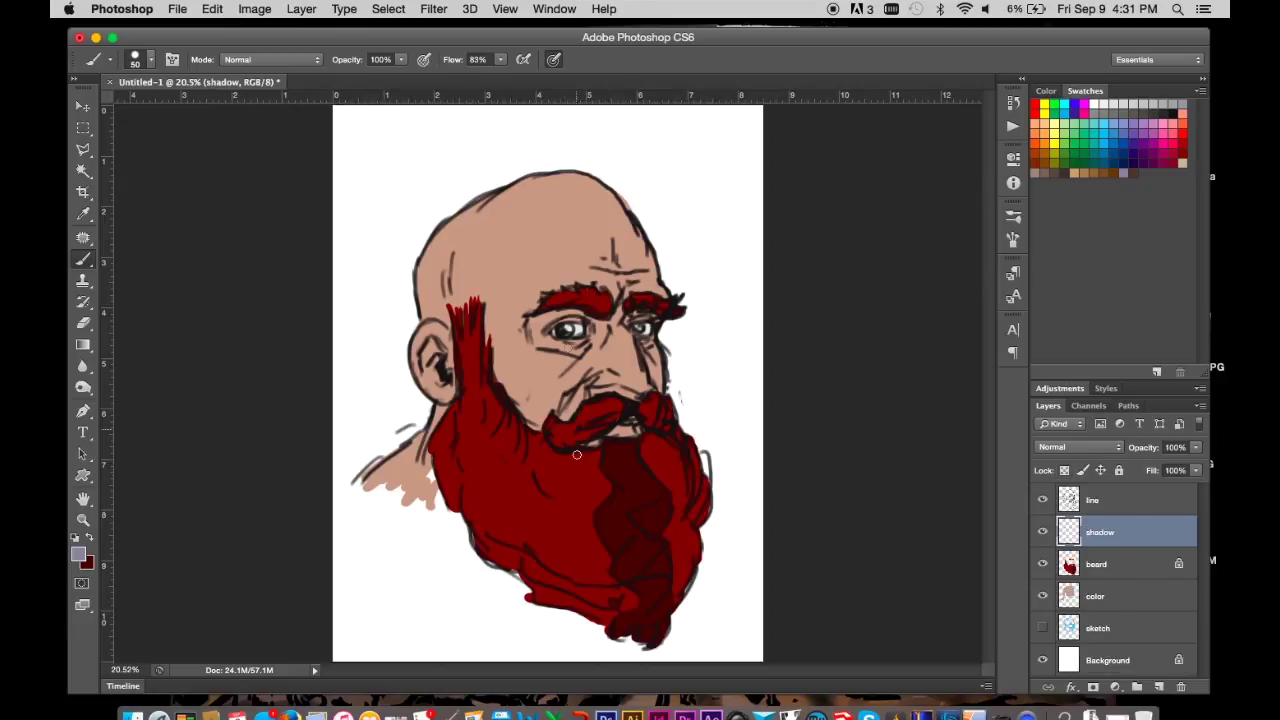
- Choose a grey shadow colour and clip the shadow layer, placed below beard, to the skin colour layer
{"action": "left_click", "coordinate": [1127, 166]}
{"action": "left_click", "coordinate": [78, 556]}
{"action": "left_click", "coordinate": [977, 354]}
{"action": "left_click", "coordinate": [1125, 598]}
{"action": "left_click", "coordinate": [1105, 545]}
{"action": "left_click_drag", "start_coordinate": [1173, 534], "coordinate": [1140, 575]}
{"action": "key", "text": "super+alt+g"}
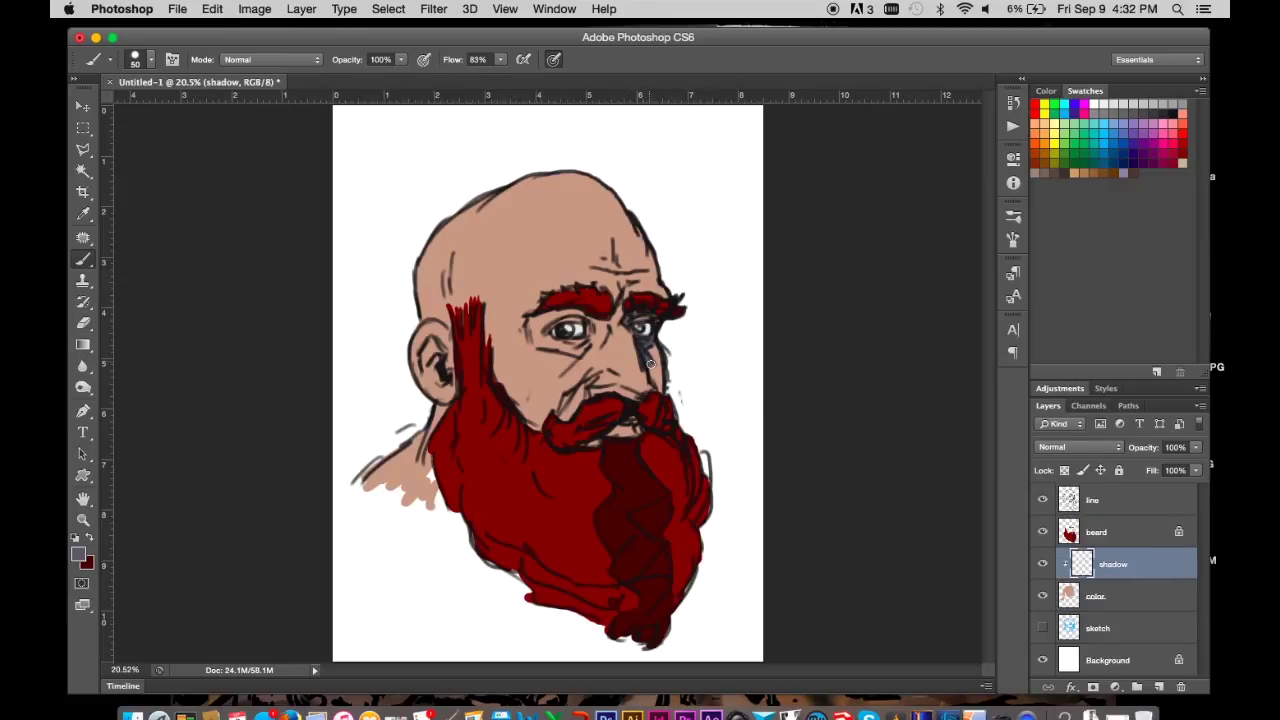
- Paint grey shadow beside the nose and moustache, erasing stray shading near the cheek
{"action": "mouse_move", "coordinate": [660, 385]}
{"action": "left_mouse_down"}
{"action": "mouse_move", "coordinate": [565, 412]}
{"action": "mouse_move", "coordinate": [636, 428]}
{"action": "mouse_move", "coordinate": [619, 432]}
{"action": "left_mouse_up"}
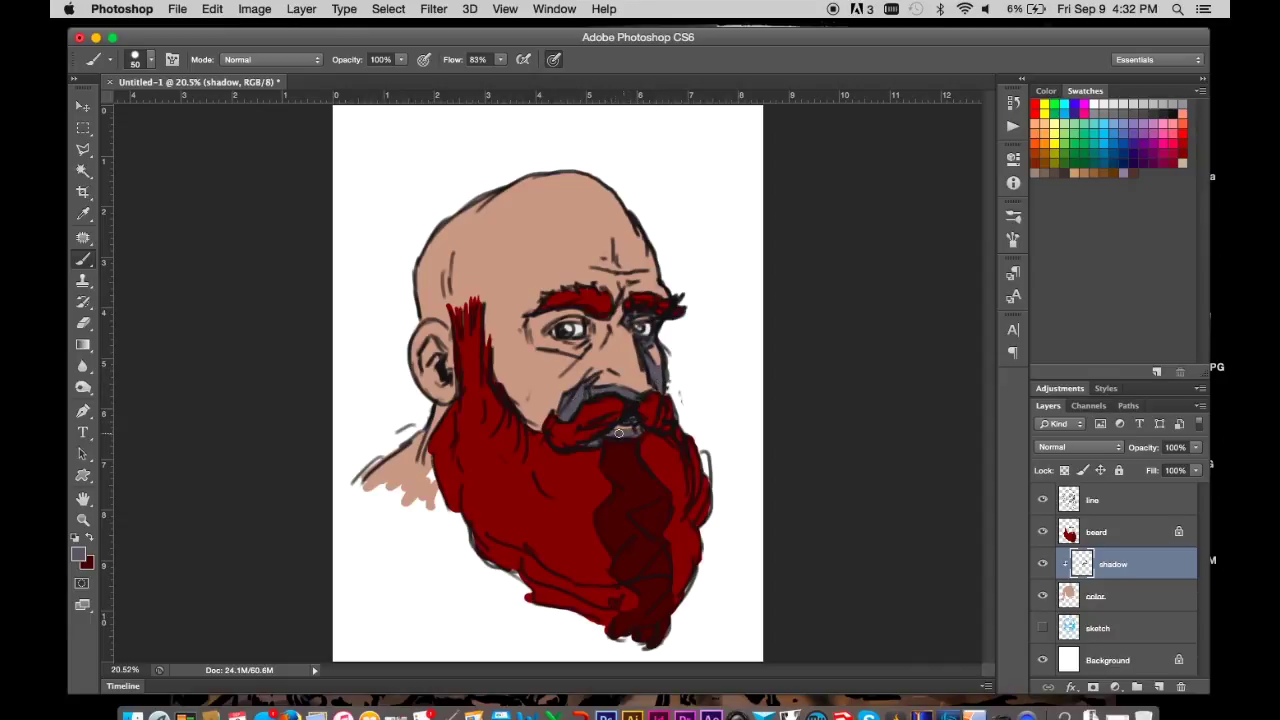
{"action": "key", "text": "e"}
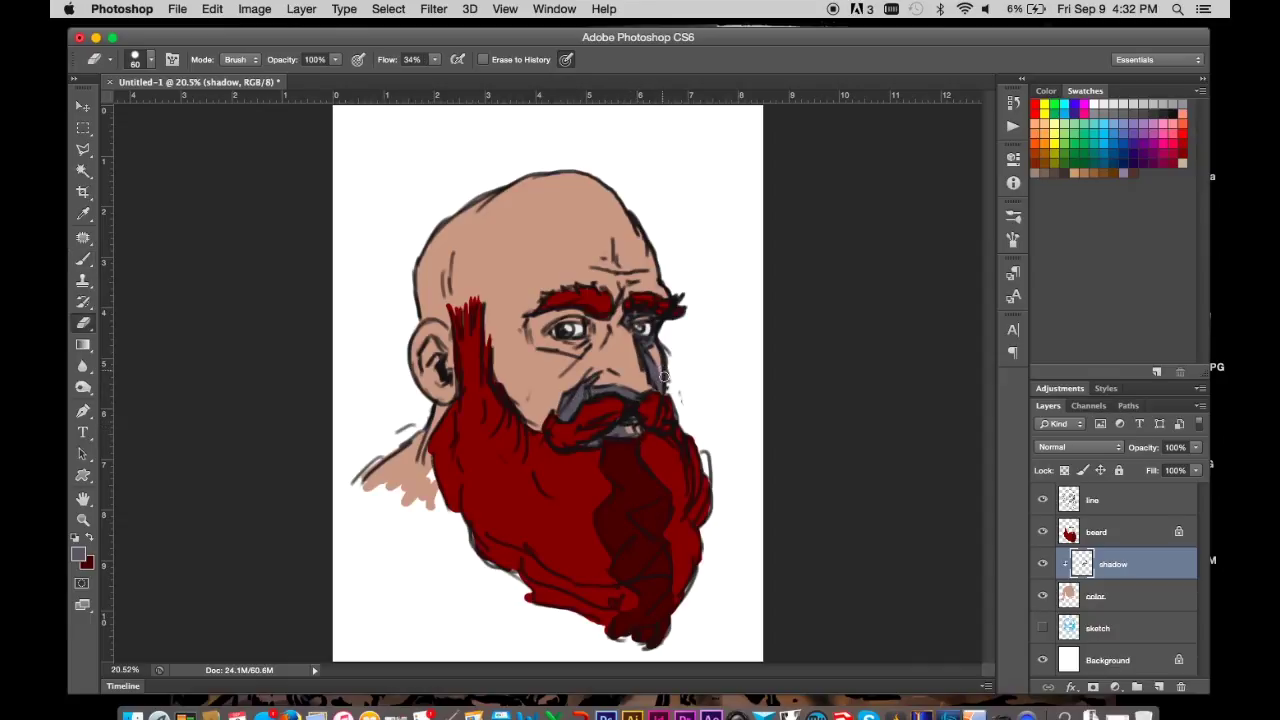
{"action": "left_click_drag", "start_coordinate": [650, 352], "coordinate": [660, 392]}
{"action": "key", "text": "b"}
{"action": "mouse_move", "coordinate": [618, 328]}
{"action": "left_mouse_down"}
{"action": "mouse_move", "coordinate": [600, 378]}
{"action": "mouse_move", "coordinate": [606, 343]}
{"action": "mouse_move", "coordinate": [580, 378]}
{"action": "mouse_move", "coordinate": [558, 314]}
{"action": "mouse_move", "coordinate": [528, 334]}
{"action": "mouse_move", "coordinate": [604, 342]}
{"action": "mouse_move", "coordinate": [624, 326]}
{"action": "left_mouse_up"}
- Shade the forehead above the brow and the inside of the ear in grey
{"action": "key", "text": "r"}
{"action": "key", "text": "b"}
{"action": "key", "text": "r"}
{"action": "key", "text": "b"}
{"action": "left_click_drag", "start_coordinate": [590, 268], "coordinate": [630, 269]}
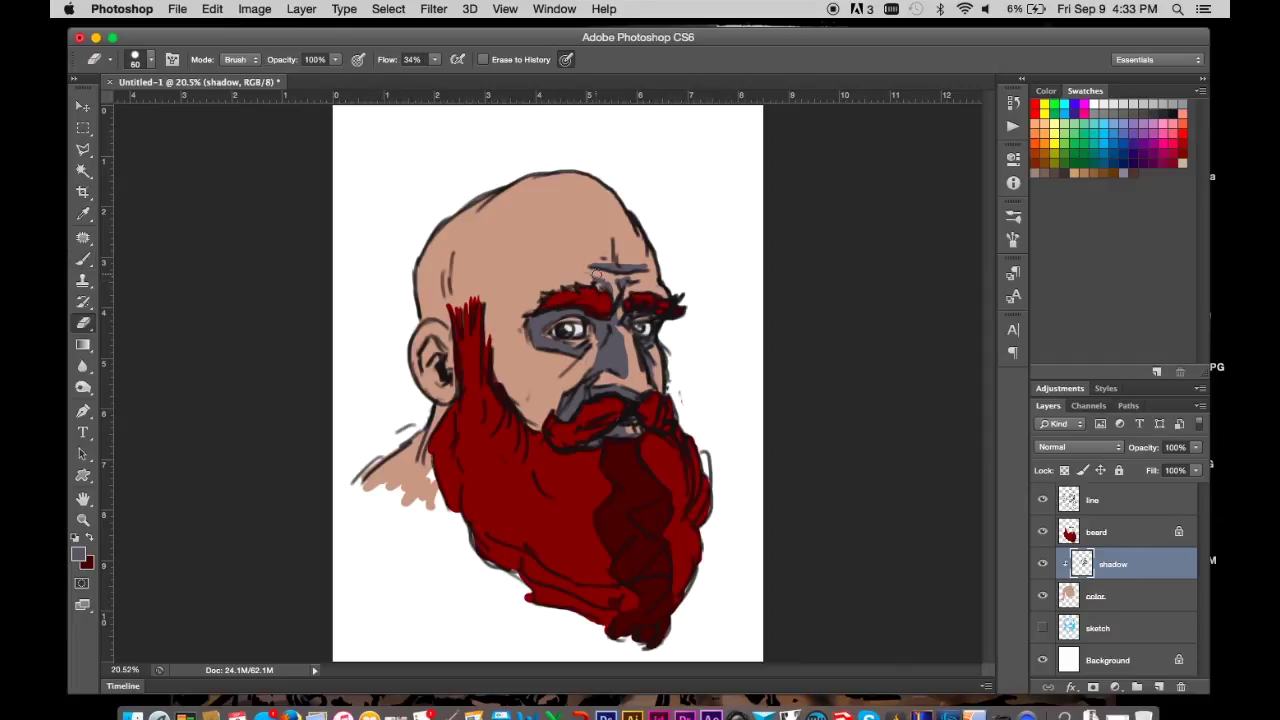
{"action": "left_click", "coordinate": [597, 280], "text": "alt"}
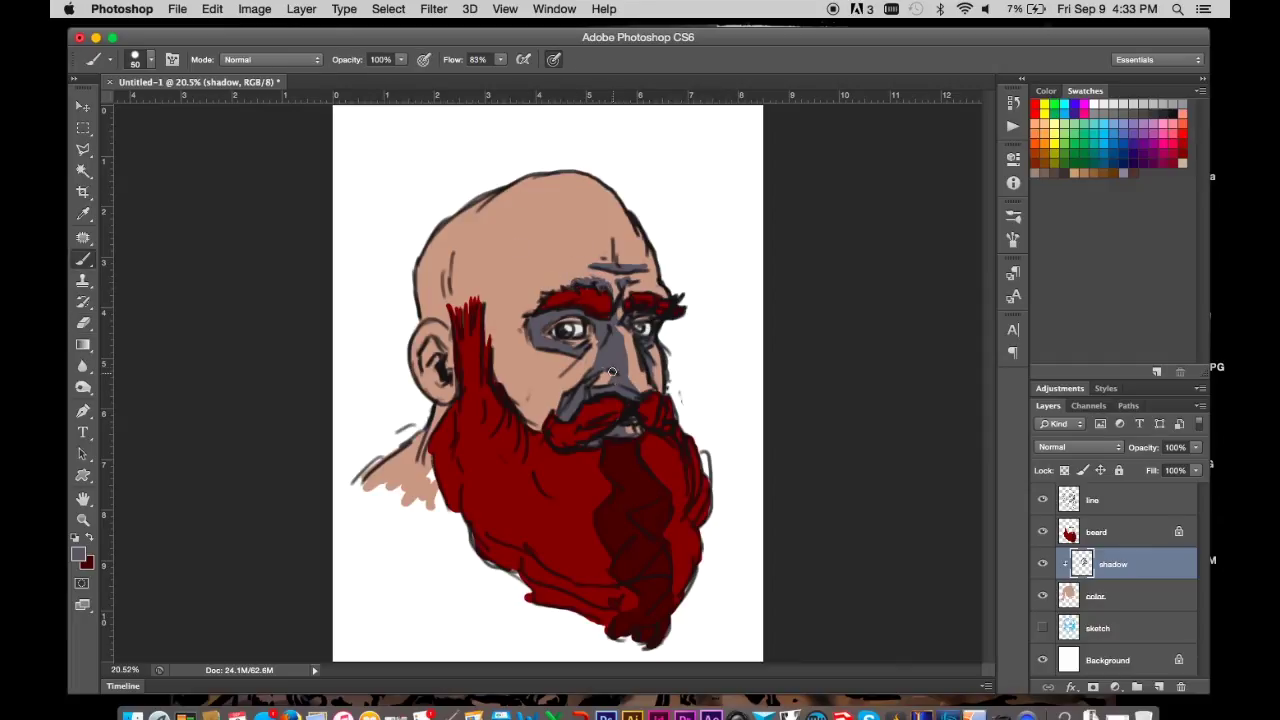
{"action": "left_click_drag", "start_coordinate": [440, 345], "coordinate": [428, 490]}
- Shade the jaw, neck and left side of the head in grey
{"action": "mouse_move", "coordinate": [450, 318]}
{"action": "left_mouse_down"}
{"action": "mouse_move", "coordinate": [423, 268]}
{"action": "mouse_move", "coordinate": [470, 205]}
{"action": "left_mouse_up"}
{"action": "left_click_drag", "start_coordinate": [450, 250], "coordinate": [440, 320]}
{"action": "left_click_drag", "start_coordinate": [440, 215], "coordinate": [455, 305]}
{"action": "key", "text": "e"}
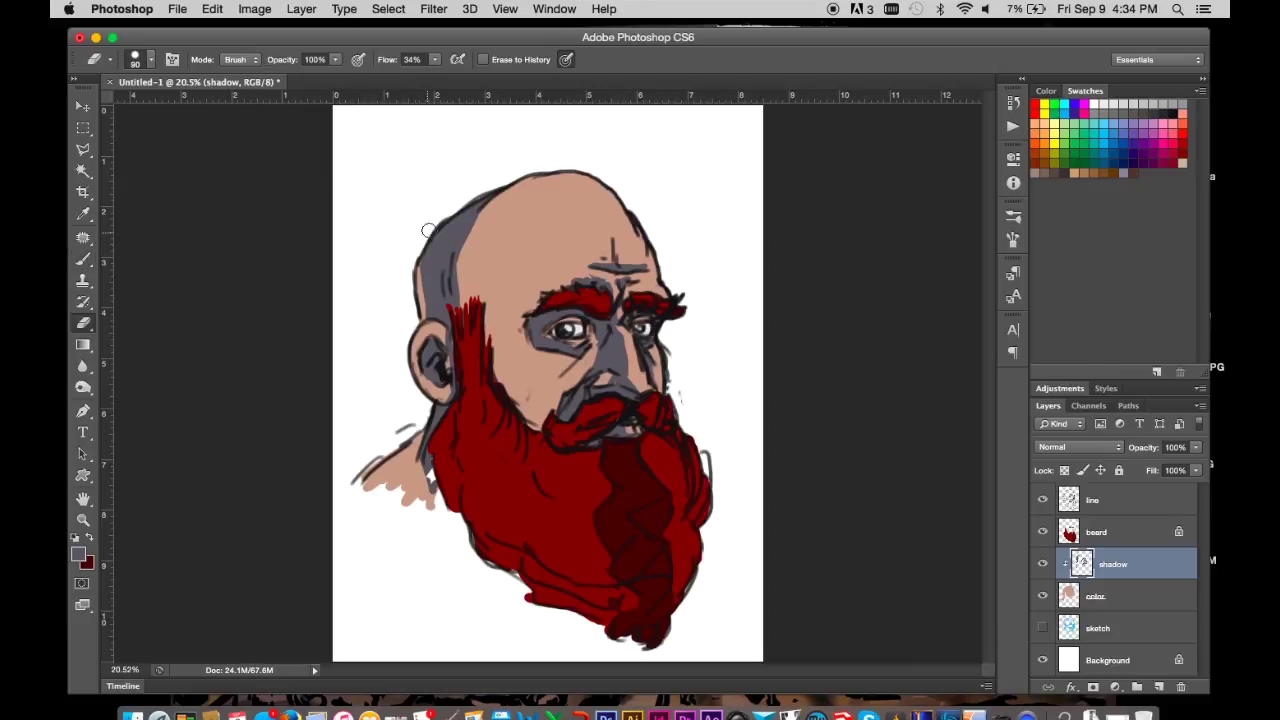
{"action": "key", "text": "b"}
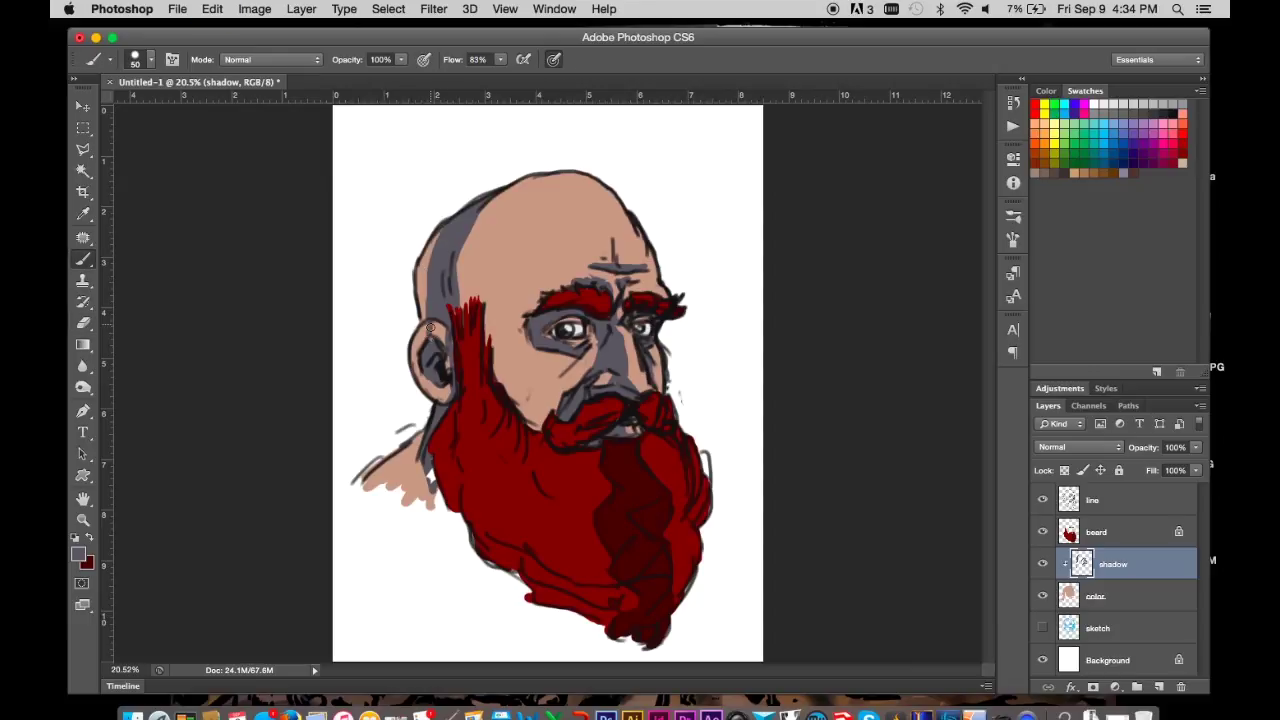
- Shade the inside of the ear down to the lobe, then lighten it slightly
{"action": "left_click_drag", "start_coordinate": [430, 327], "coordinate": [443, 394]}
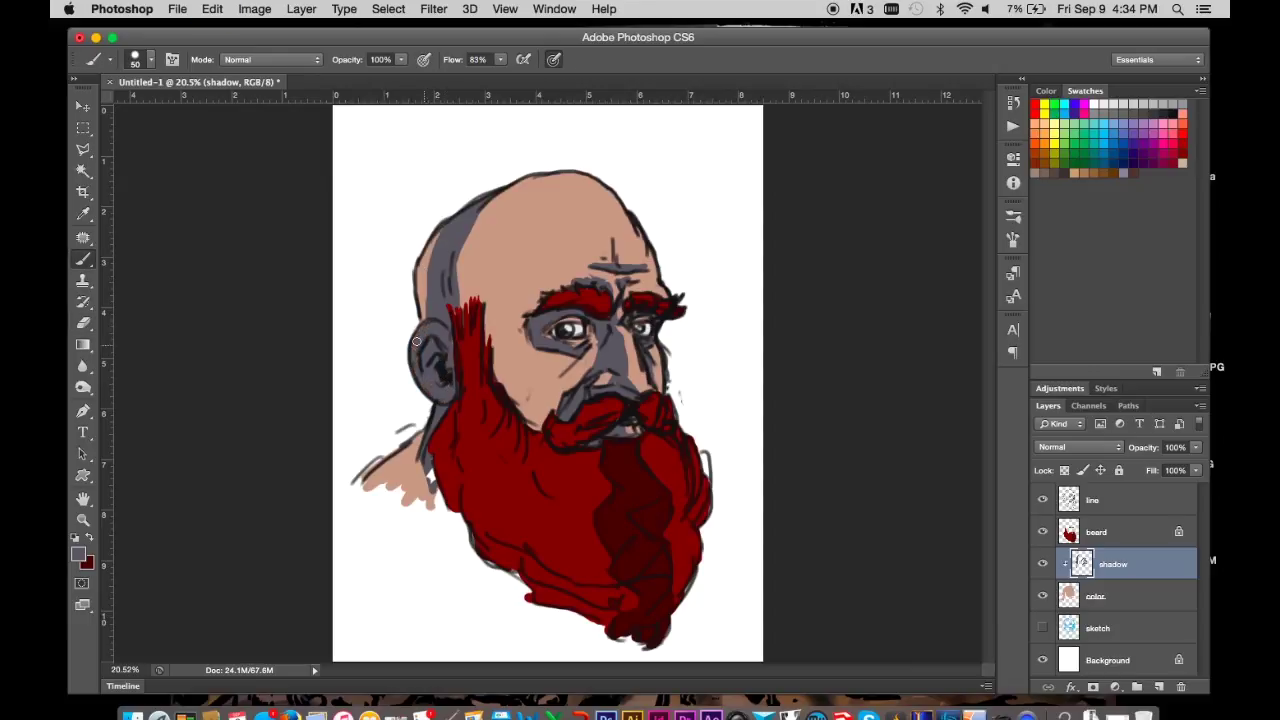
{"action": "key", "text": "e"}
{"action": "left_click_drag", "start_coordinate": [435, 330], "coordinate": [418, 370]}
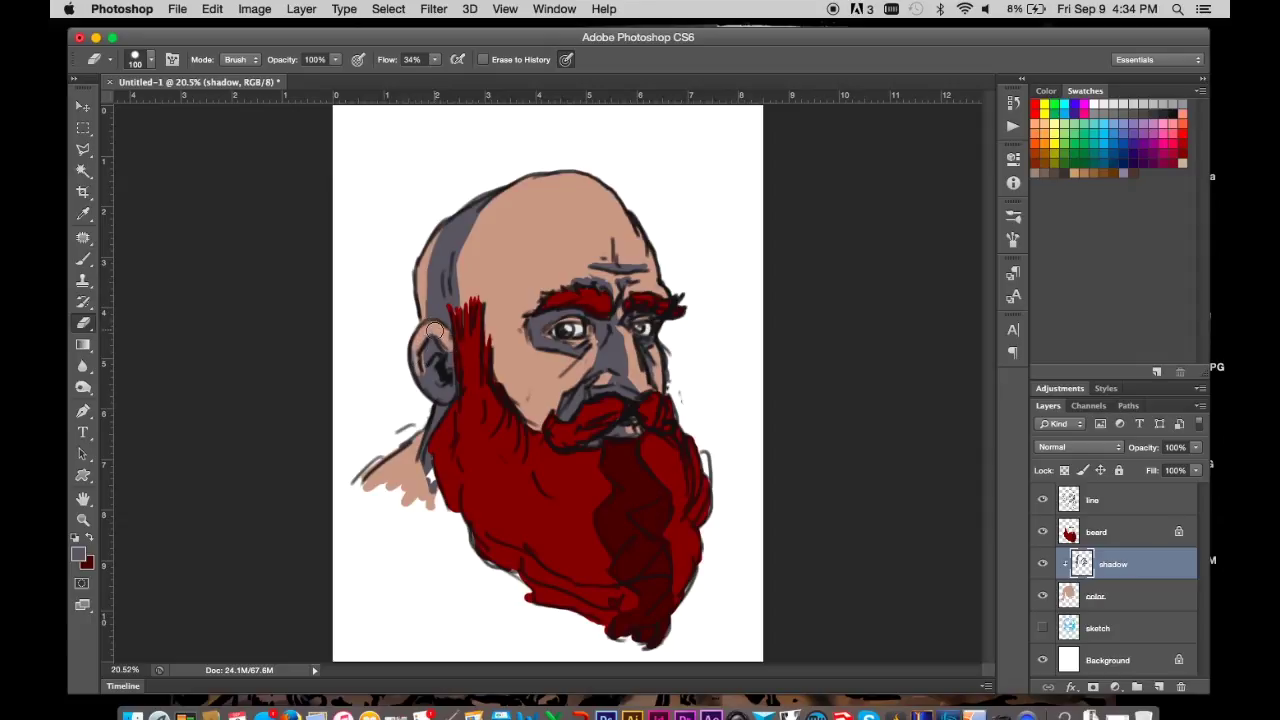
{"action": "key", "text": "b"}
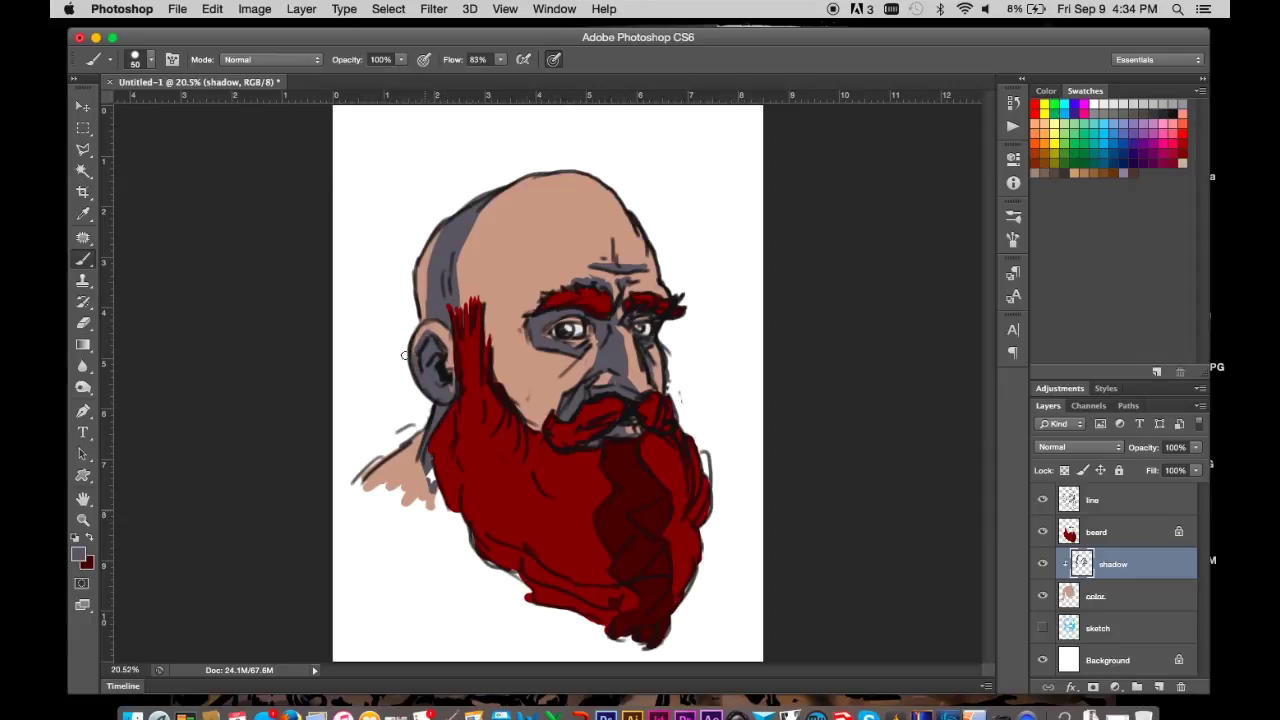
- With a 100 px brush, shade the cheek, jaw, left half of the scalp and temple
{"action": "key", "text": "bracketright"}
{"action": "key", "text": "bracketright"}
{"action": "key", "text": "bracketright"}
{"action": "mouse_move", "coordinate": [514, 388]}
{"action": "left_mouse_down"}
{"action": "mouse_move", "coordinate": [545, 425]}
{"action": "mouse_move", "coordinate": [500, 375]}
{"action": "left_mouse_up"}
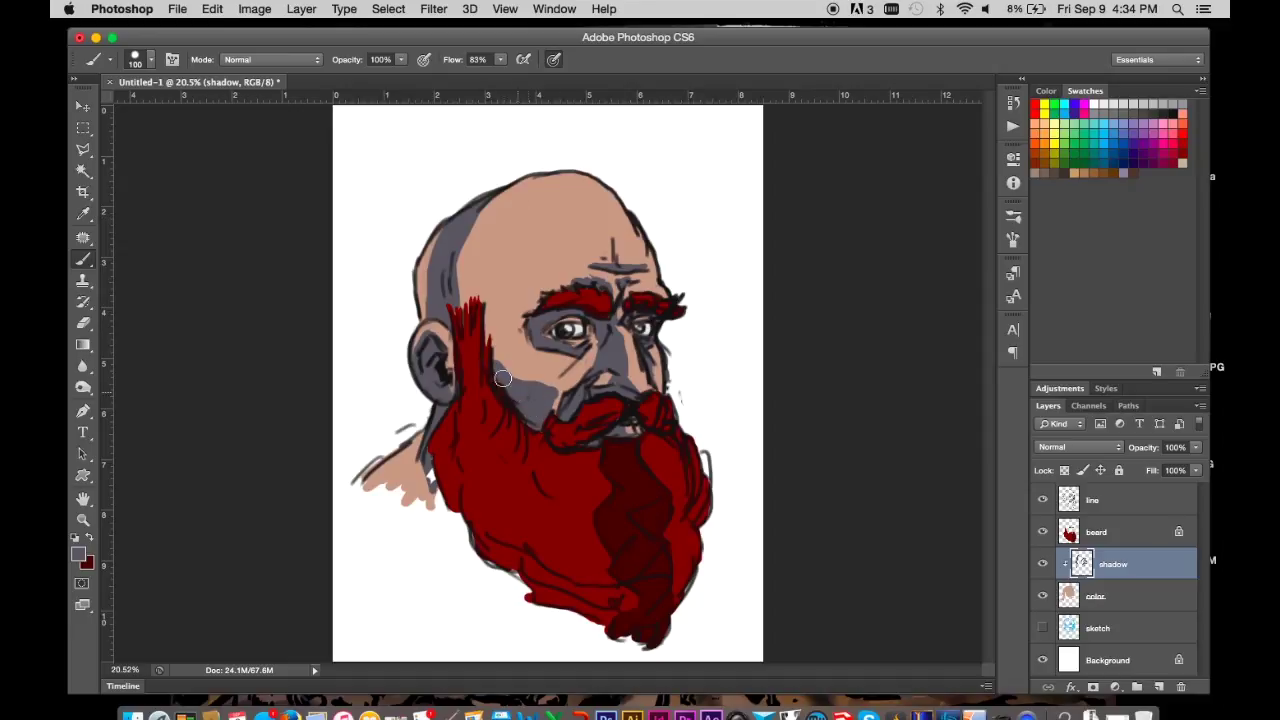
{"action": "mouse_move", "coordinate": [536, 193]}
{"action": "left_mouse_down"}
{"action": "mouse_move", "coordinate": [510, 370]}
{"action": "mouse_move", "coordinate": [465, 260]}
{"action": "mouse_move", "coordinate": [587, 166]}
{"action": "mouse_move", "coordinate": [530, 300]}
{"action": "left_mouse_up"}
{"action": "mouse_move", "coordinate": [540, 222]}
{"action": "left_mouse_down"}
{"action": "mouse_move", "coordinate": [566, 272]}
{"action": "mouse_move", "coordinate": [565, 315]}
{"action": "left_mouse_up"}
- Erase shadow from the cheek beside the nose and the top of the scalp
{"action": "key", "text": "e"}
{"action": "mouse_move", "coordinate": [544, 358]}
{"action": "left_mouse_down"}
{"action": "mouse_move", "coordinate": [515, 372]}
{"action": "mouse_move", "coordinate": [540, 442]}
{"action": "left_mouse_up"}
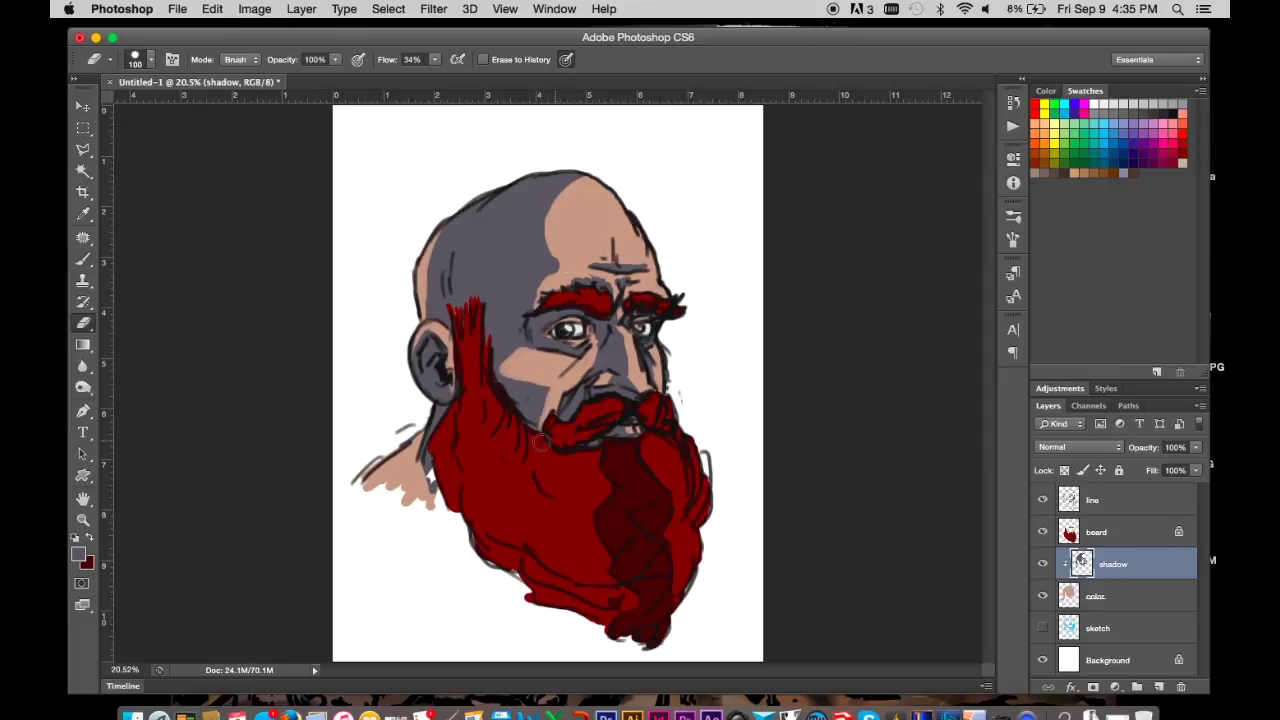
{"action": "left_click_drag", "start_coordinate": [553, 378], "coordinate": [549, 386]}
{"action": "mouse_move", "coordinate": [540, 192]}
{"action": "left_mouse_down"}
{"action": "mouse_move", "coordinate": [572, 177]}
{"action": "mouse_move", "coordinate": [490, 200]}
{"action": "mouse_move", "coordinate": [539, 186]}
{"action": "left_mouse_up"}
{"action": "key", "text": "b"}
{"action": "key", "text": "e"}
{"action": "key", "text": "b"}
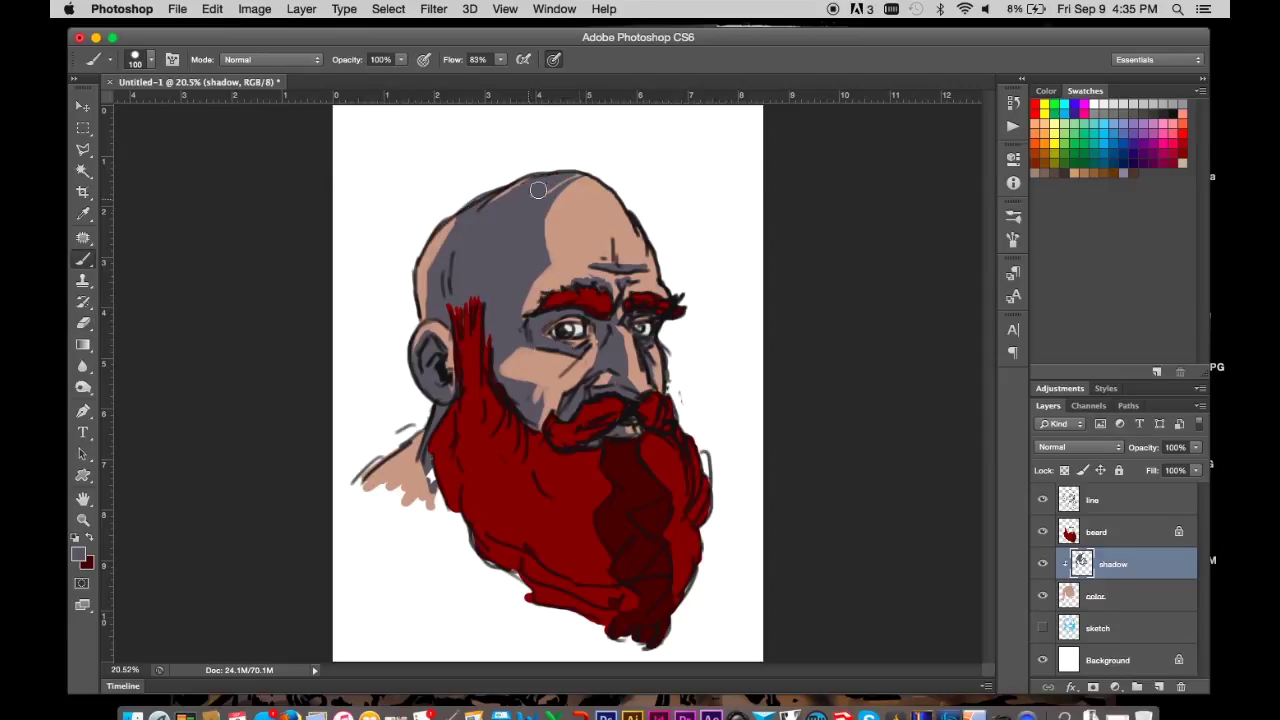
{"action": "key", "text": "e"}
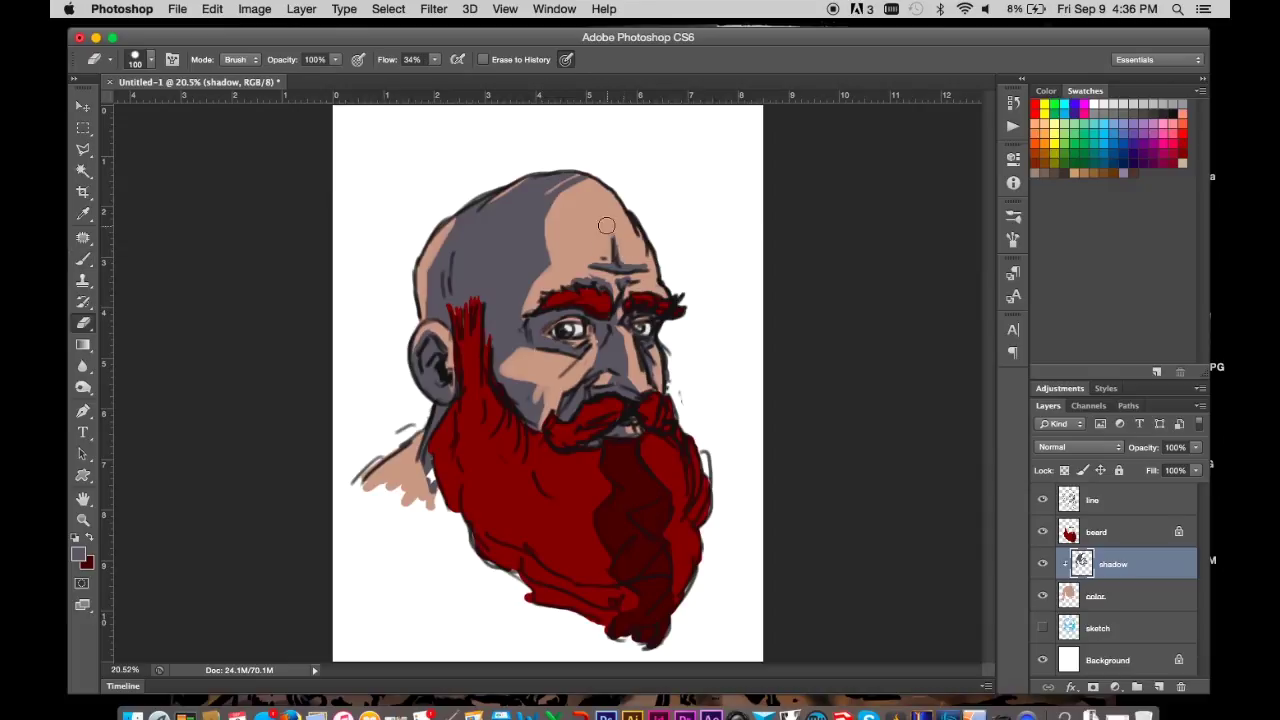
{"action": "key", "text": "b"}
{"action": "key", "text": "e"}
{"action": "key", "text": "b"}
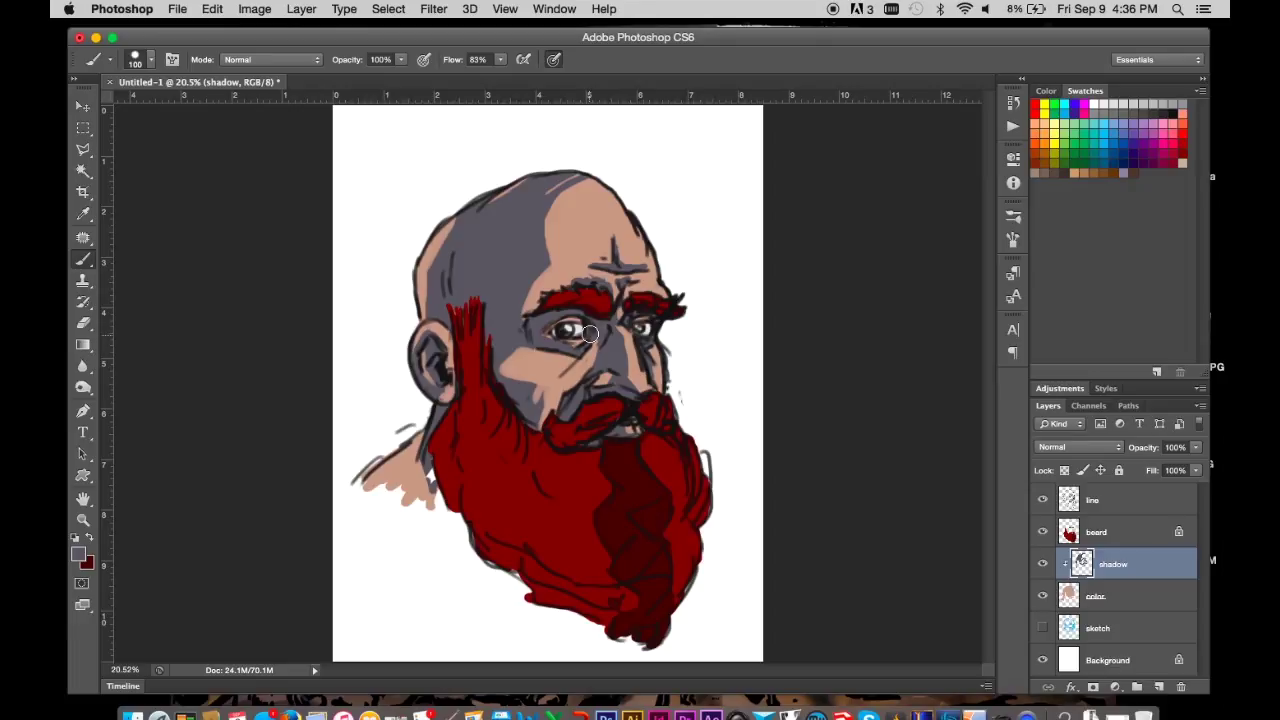
- Add a new layer named 'beard shadow' clipped to the beard layer
{"action": "left_click", "coordinate": [1109, 532]}
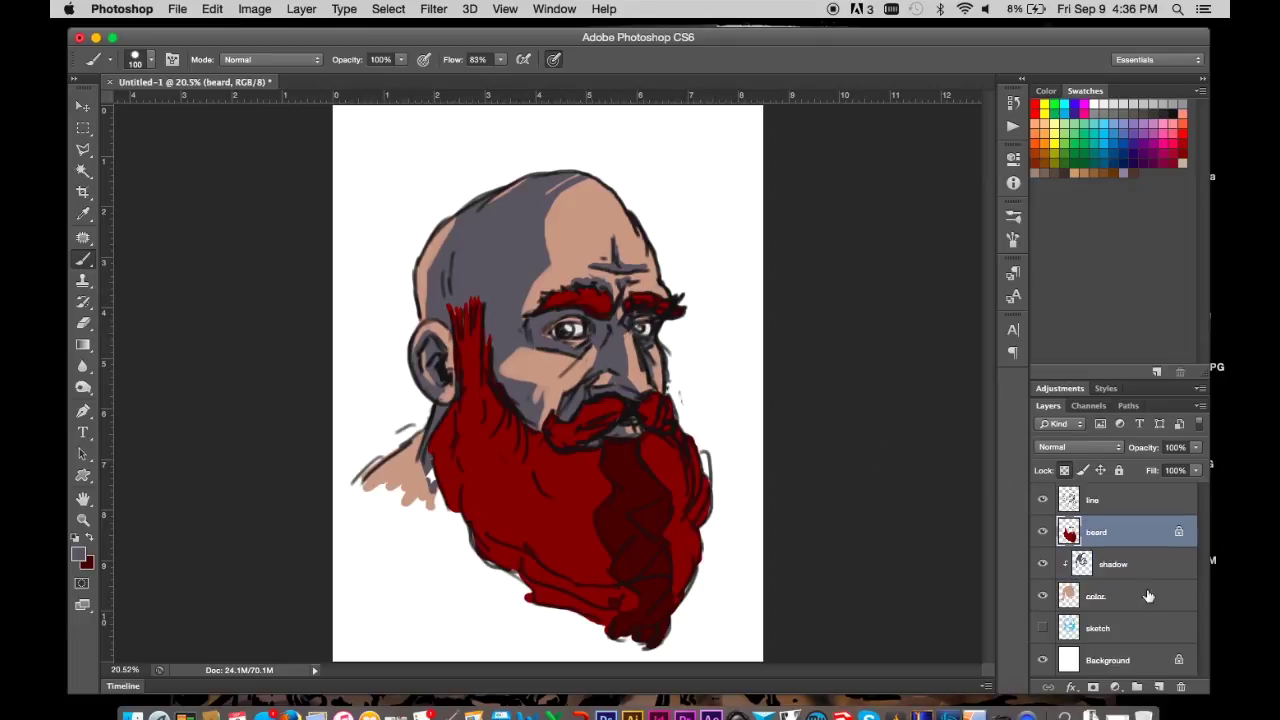
{"action": "key", "text": "ctrl+shift+alt+n"}
{"action": "key", "text": "ctrl+alt+g"}
{"action": "double_click", "coordinate": [1115, 532]}
{"action": "type", "text": "beard shadow"}
{"action": "key", "text": "Return"}
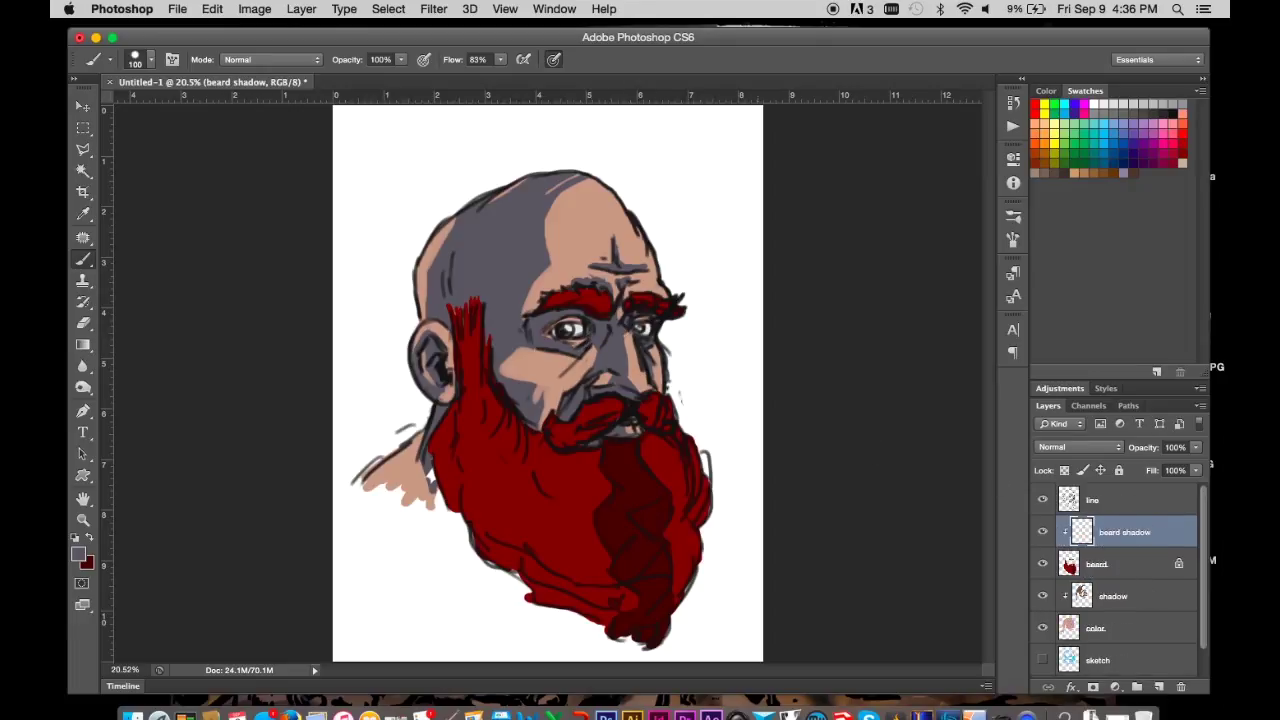
- Sample a darker shadow colour and shade around the mouth, sideburn and both sides of the beard
{"action": "left_click", "coordinate": [551, 430]}
{"action": "key", "text": "Return"}
{"action": "key", "text": "b"}
{"action": "mouse_move", "coordinate": [600, 412]}
{"action": "left_mouse_down"}
{"action": "mouse_move", "coordinate": [655, 410]}
{"action": "mouse_move", "coordinate": [589, 406]}
{"action": "mouse_move", "coordinate": [540, 455]}
{"action": "left_mouse_up"}
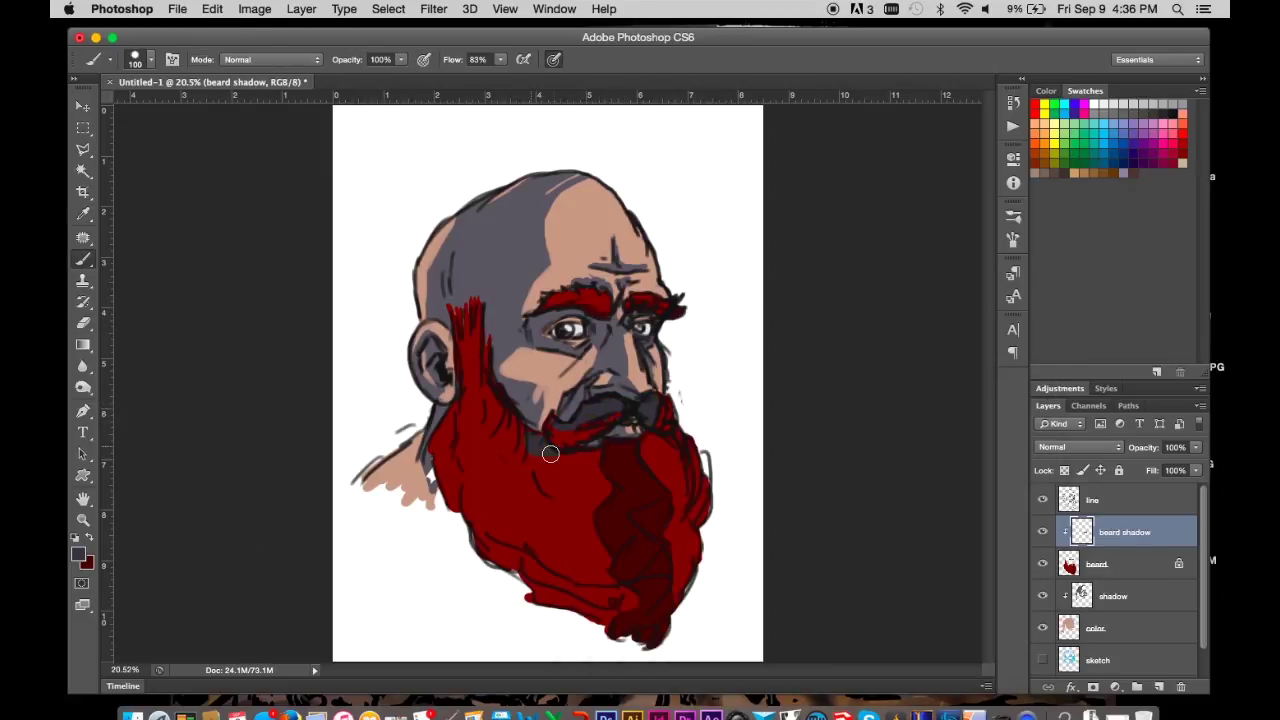
{"action": "mouse_move", "coordinate": [668, 418]}
{"action": "left_mouse_down"}
{"action": "mouse_move", "coordinate": [663, 437]}
{"action": "mouse_move", "coordinate": [605, 442]}
{"action": "left_mouse_up"}
{"action": "mouse_move", "coordinate": [456, 316]}
{"action": "left_mouse_down"}
{"action": "mouse_move", "coordinate": [472, 400]}
{"action": "mouse_move", "coordinate": [480, 390]}
{"action": "mouse_move", "coordinate": [446, 480]}
{"action": "mouse_move", "coordinate": [512, 488]}
{"action": "mouse_move", "coordinate": [560, 530]}
{"action": "left_mouse_up"}
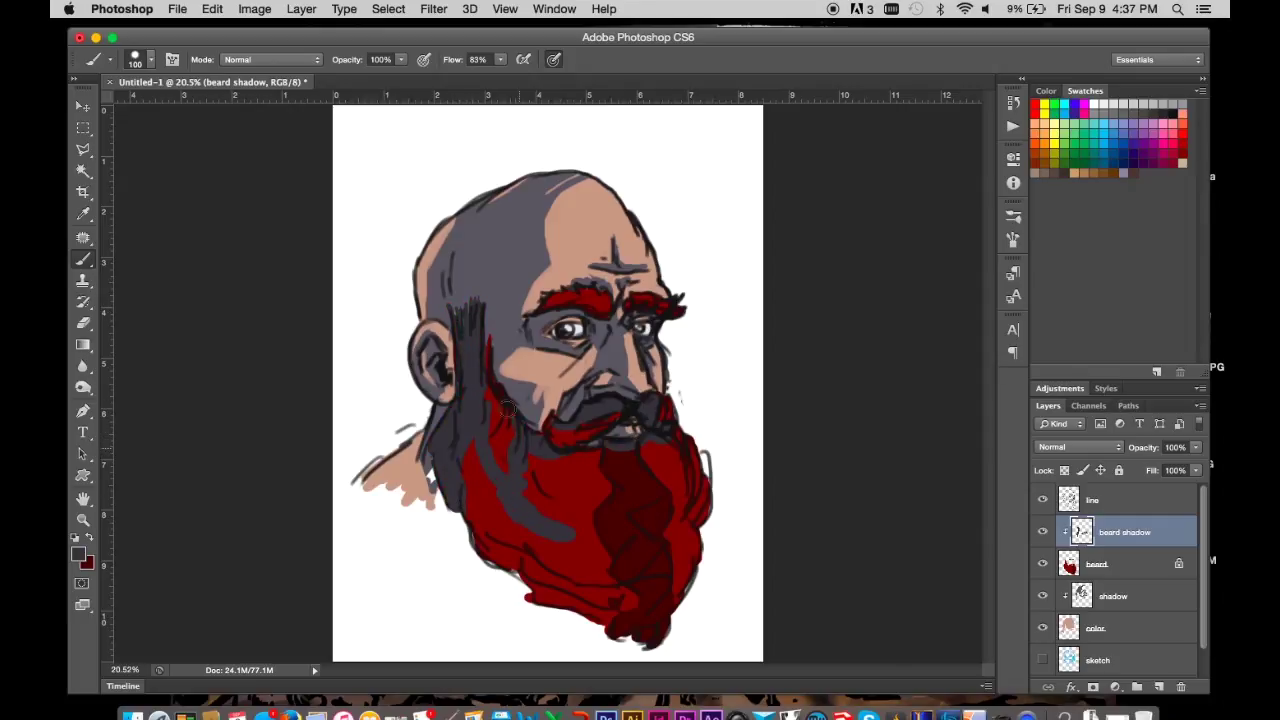
{"action": "left_click_drag", "start_coordinate": [486, 340], "coordinate": [496, 415]}
{"action": "mouse_move", "coordinate": [515, 460]}
{"action": "left_mouse_down"}
{"action": "mouse_move", "coordinate": [583, 523]}
{"action": "mouse_move", "coordinate": [628, 608]}
{"action": "left_mouse_up"}
{"action": "mouse_move", "coordinate": [598, 460]}
{"action": "left_mouse_down"}
{"action": "mouse_move", "coordinate": [560, 580]}
{"action": "mouse_move", "coordinate": [470, 520]}
{"action": "mouse_move", "coordinate": [495, 555]}
{"action": "left_mouse_up"}
- With a smaller eraser at 86% flow, erase shadow to reveal red along the left beard and sideburn
{"action": "key", "text": "e"}
{"action": "left_click_drag", "start_coordinate": [470, 435], "coordinate": [490, 495]}
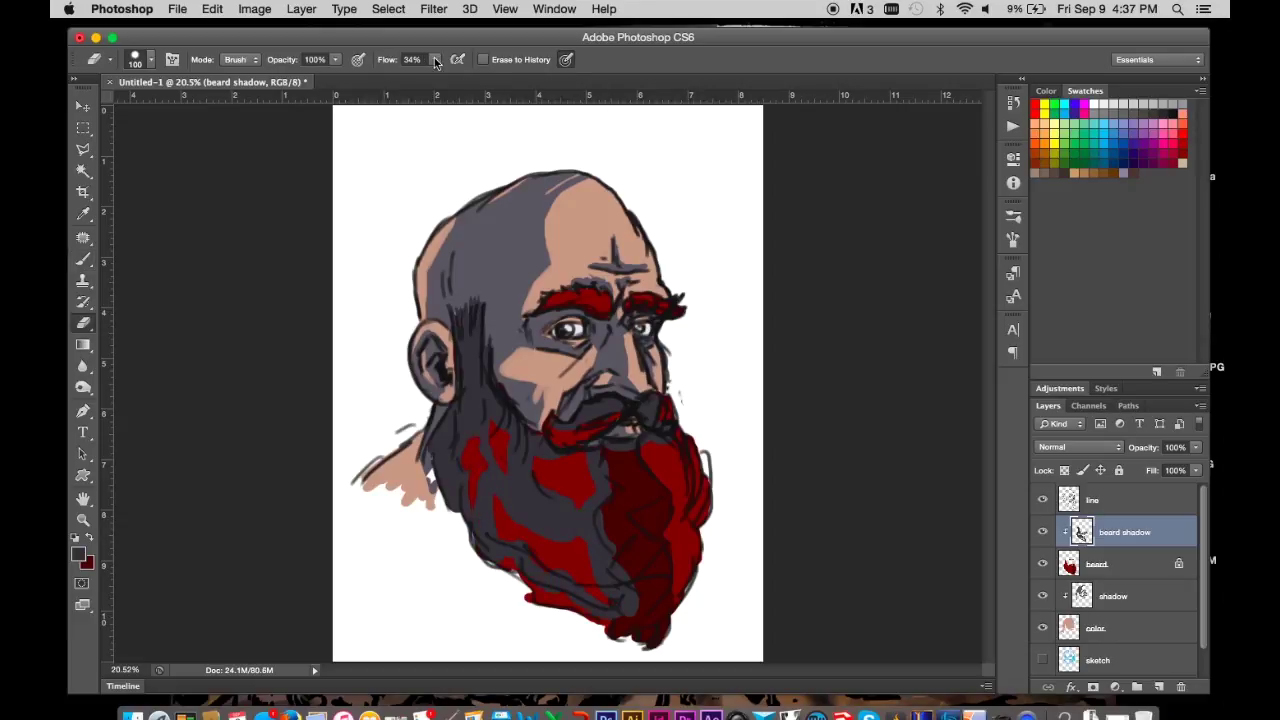
{"action": "left_click_drag", "start_coordinate": [436, 62], "coordinate": [486, 80]}
{"action": "key", "text": "bracketleft"}
{"action": "key", "text": "bracketleft"}
{"action": "mouse_move", "coordinate": [477, 457]}
{"action": "left_mouse_down"}
{"action": "mouse_move", "coordinate": [494, 414]}
{"action": "mouse_move", "coordinate": [500, 459]}
{"action": "mouse_move", "coordinate": [516, 420]}
{"action": "mouse_move", "coordinate": [510, 445]}
{"action": "mouse_move", "coordinate": [488, 400]}
{"action": "left_mouse_up"}
{"action": "mouse_move", "coordinate": [478, 350]}
{"action": "left_mouse_down"}
{"action": "mouse_move", "coordinate": [500, 410]}
{"action": "mouse_move", "coordinate": [482, 400]}
{"action": "mouse_move", "coordinate": [439, 452]}
{"action": "left_mouse_up"}
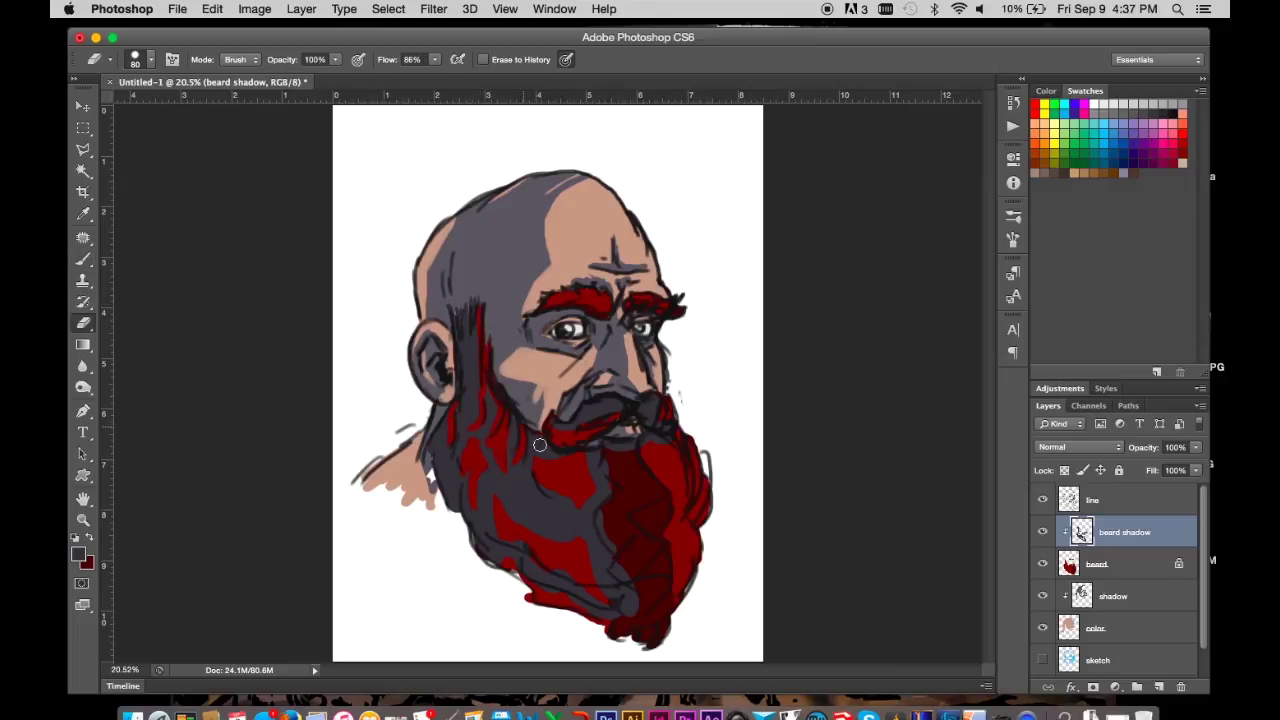
{"action": "mouse_move", "coordinate": [539, 444]}
{"action": "left_mouse_down"}
{"action": "mouse_move", "coordinate": [505, 420]}
{"action": "mouse_move", "coordinate": [496, 445]}
{"action": "mouse_move", "coordinate": [520, 437]}
{"action": "left_mouse_up"}
{"action": "key", "text": "b"}
{"action": "key", "text": "e"}
{"action": "key", "text": "b"}
{"action": "key", "text": "e"}
- Reshape red and grey areas across the beard, darkening its right side
{"action": "mouse_move", "coordinate": [549, 480]}
{"action": "left_mouse_down"}
{"action": "mouse_move", "coordinate": [521, 548]}
{"action": "mouse_move", "coordinate": [486, 479]}
{"action": "left_mouse_up"}
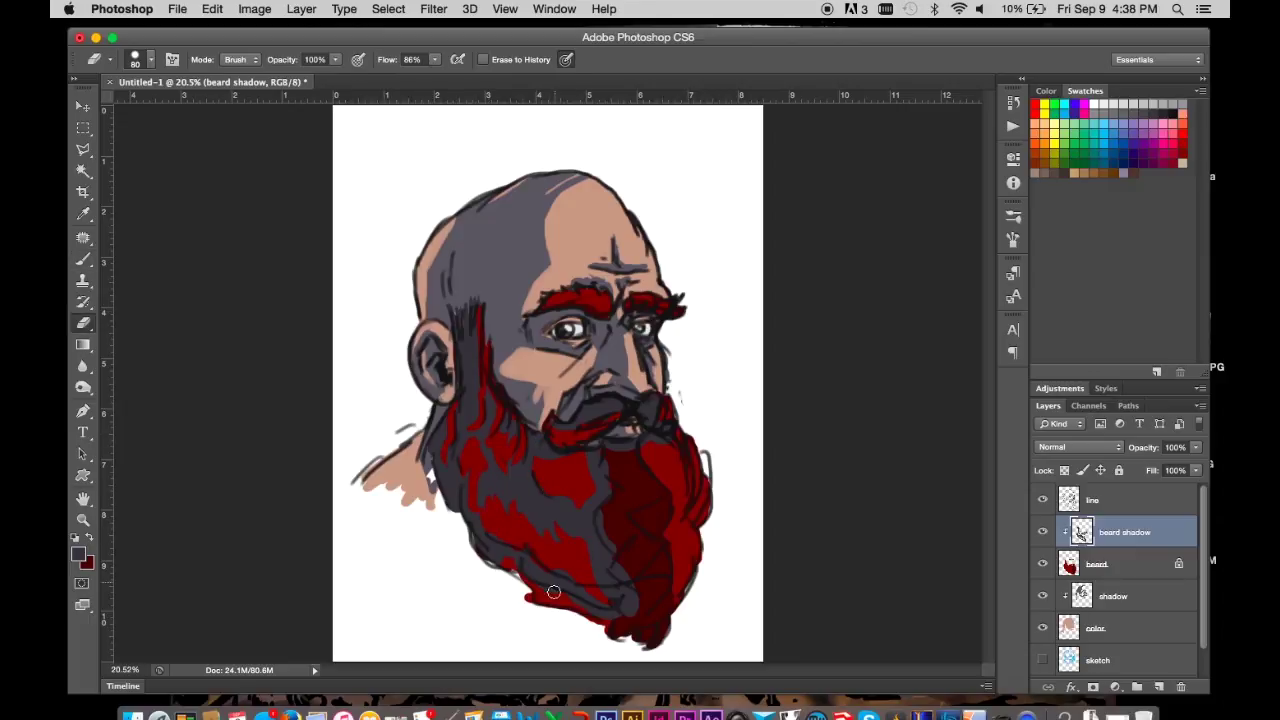
{"action": "left_click_drag", "start_coordinate": [608, 511], "coordinate": [604, 550]}
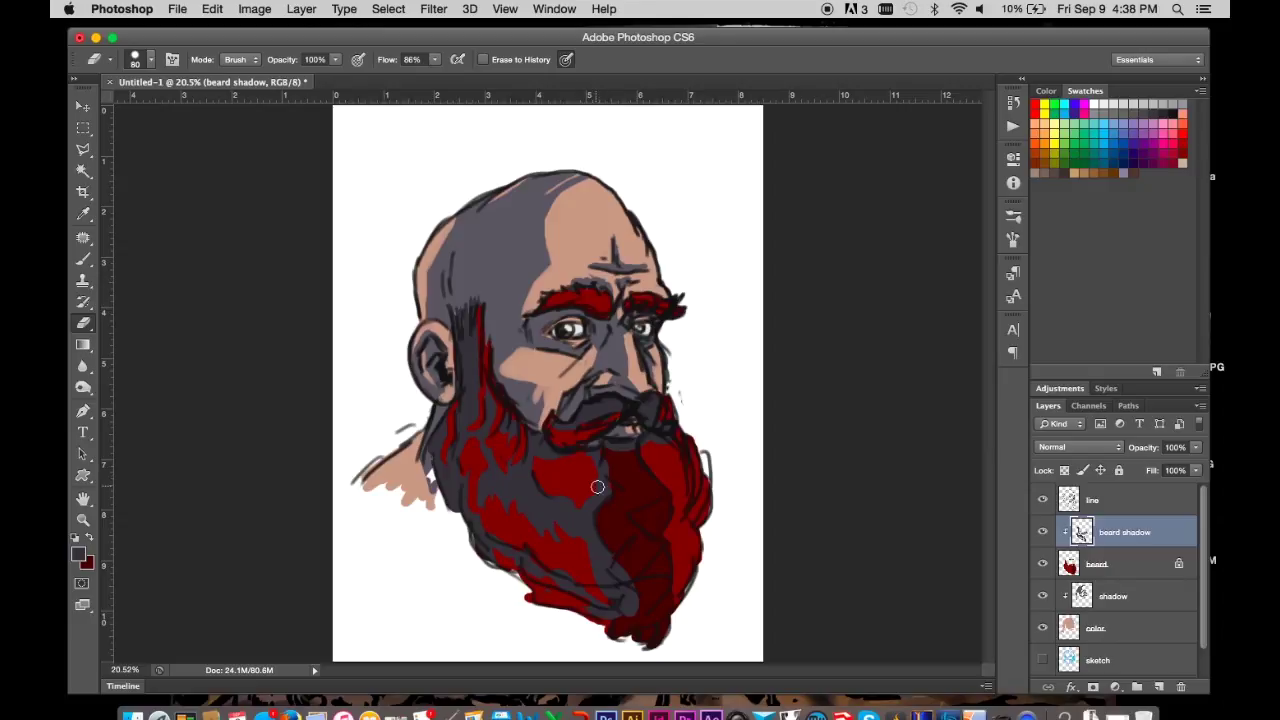
{"action": "key", "text": "b"}
{"action": "mouse_move", "coordinate": [600, 457]}
{"action": "left_mouse_down"}
{"action": "mouse_move", "coordinate": [634, 494]}
{"action": "mouse_move", "coordinate": [660, 492]}
{"action": "mouse_move", "coordinate": [608, 502]}
{"action": "mouse_move", "coordinate": [648, 640]}
{"action": "left_mouse_up"}
{"action": "key", "text": "e"}
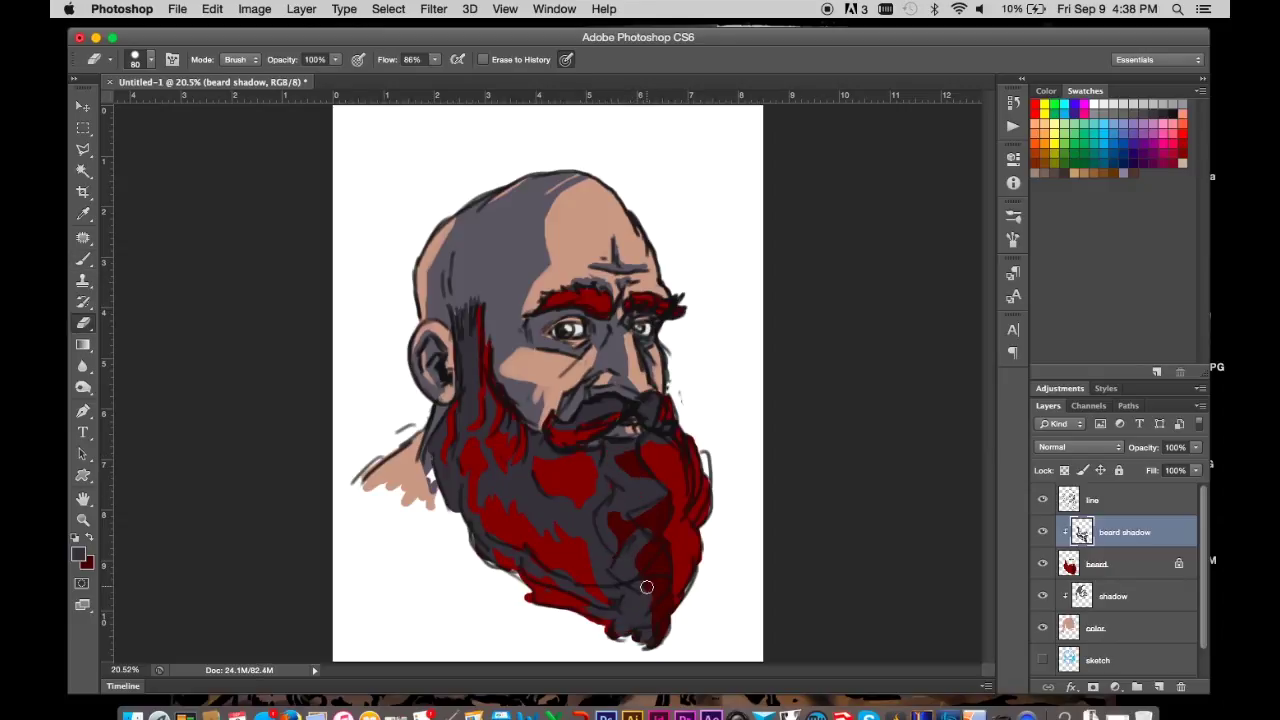
{"action": "mouse_move", "coordinate": [646, 589]}
{"action": "left_mouse_down"}
{"action": "mouse_move", "coordinate": [649, 486]}
{"action": "mouse_move", "coordinate": [623, 513]}
{"action": "left_mouse_up"}
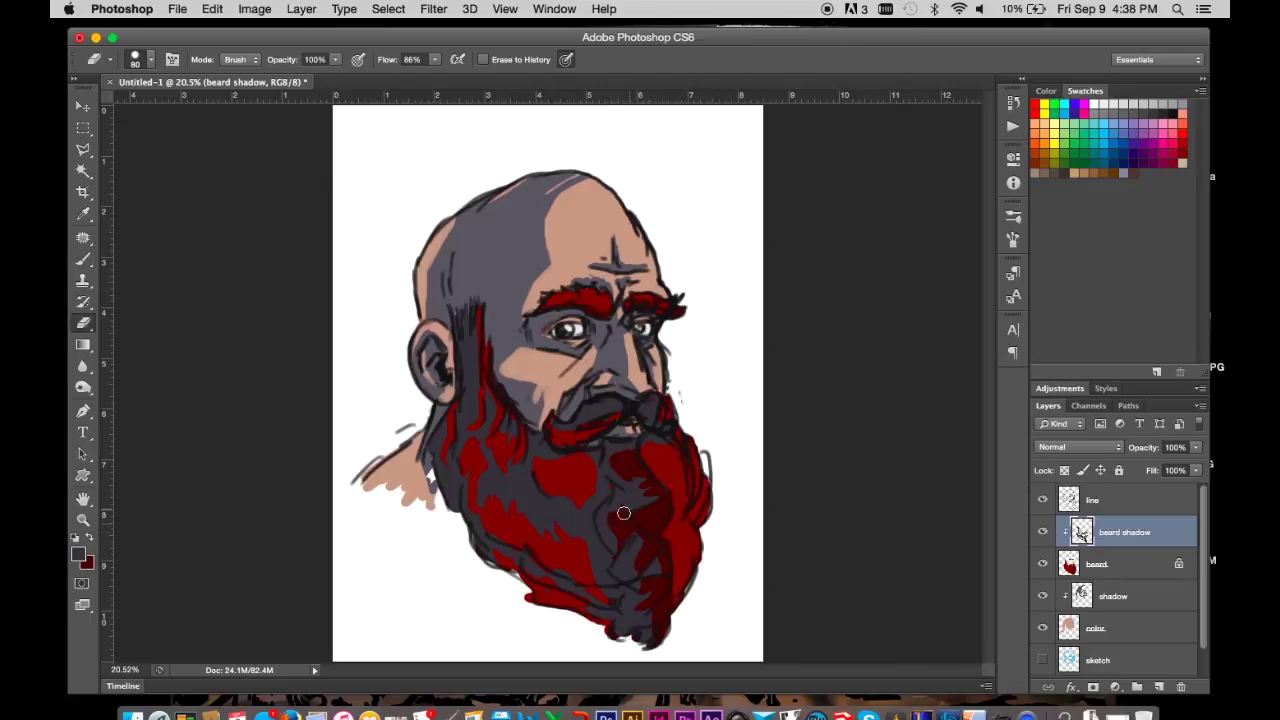
{"action": "key", "text": "b"}
- Deepen shadow down the beard's right side and erase beside the moustache to show red
{"action": "mouse_move", "coordinate": [650, 450]}
{"action": "left_mouse_down"}
{"action": "mouse_move", "coordinate": [677, 463]}
{"action": "mouse_move", "coordinate": [690, 595]}
{"action": "left_mouse_up"}
{"action": "key", "text": "e"}
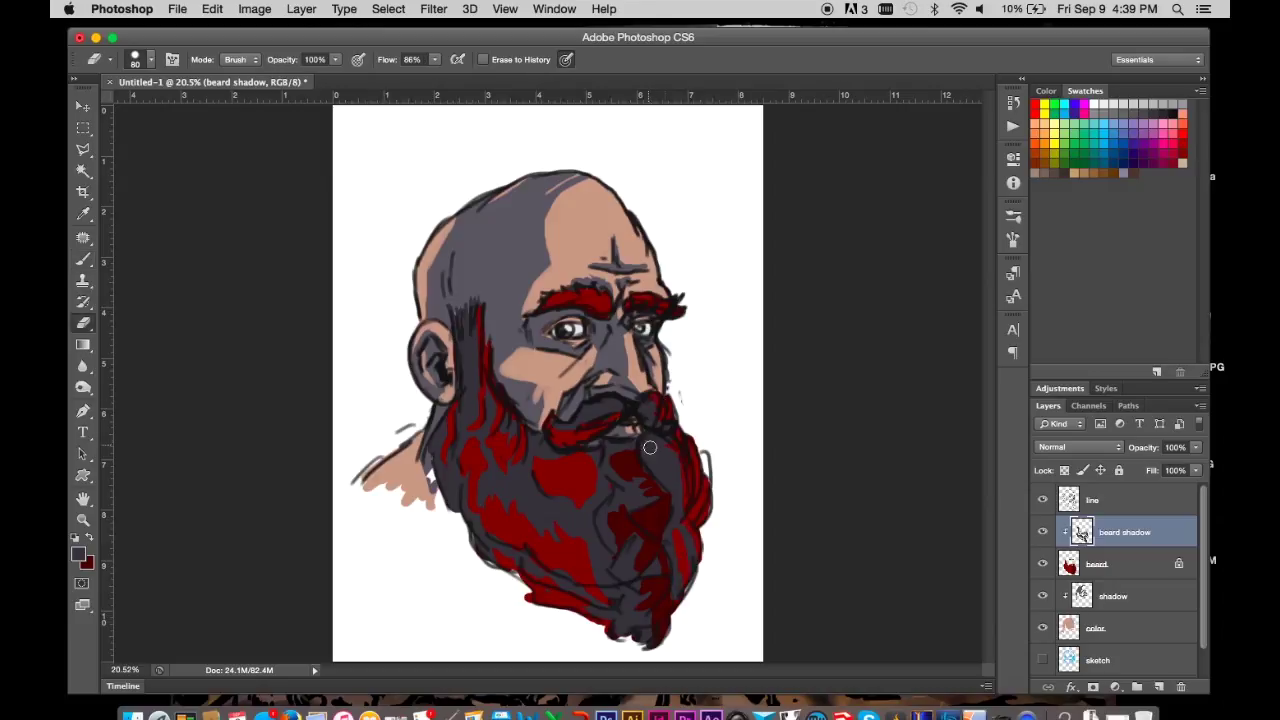
{"action": "key", "text": "b"}
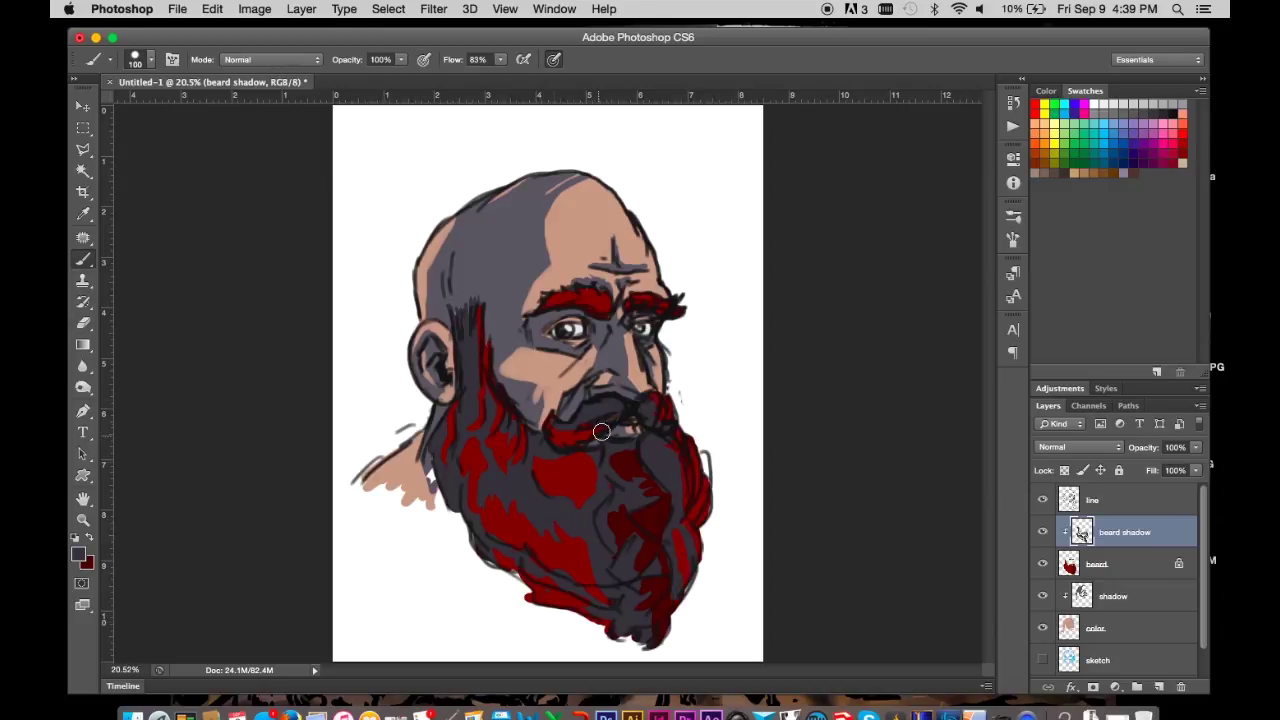
{"action": "key", "text": "e"}
{"action": "mouse_move", "coordinate": [650, 410]}
{"action": "left_mouse_down"}
{"action": "mouse_move", "coordinate": [700, 428]}
{"action": "mouse_move", "coordinate": [677, 486]}
{"action": "mouse_move", "coordinate": [654, 466]}
{"action": "mouse_move", "coordinate": [671, 486]}
{"action": "left_mouse_up"}
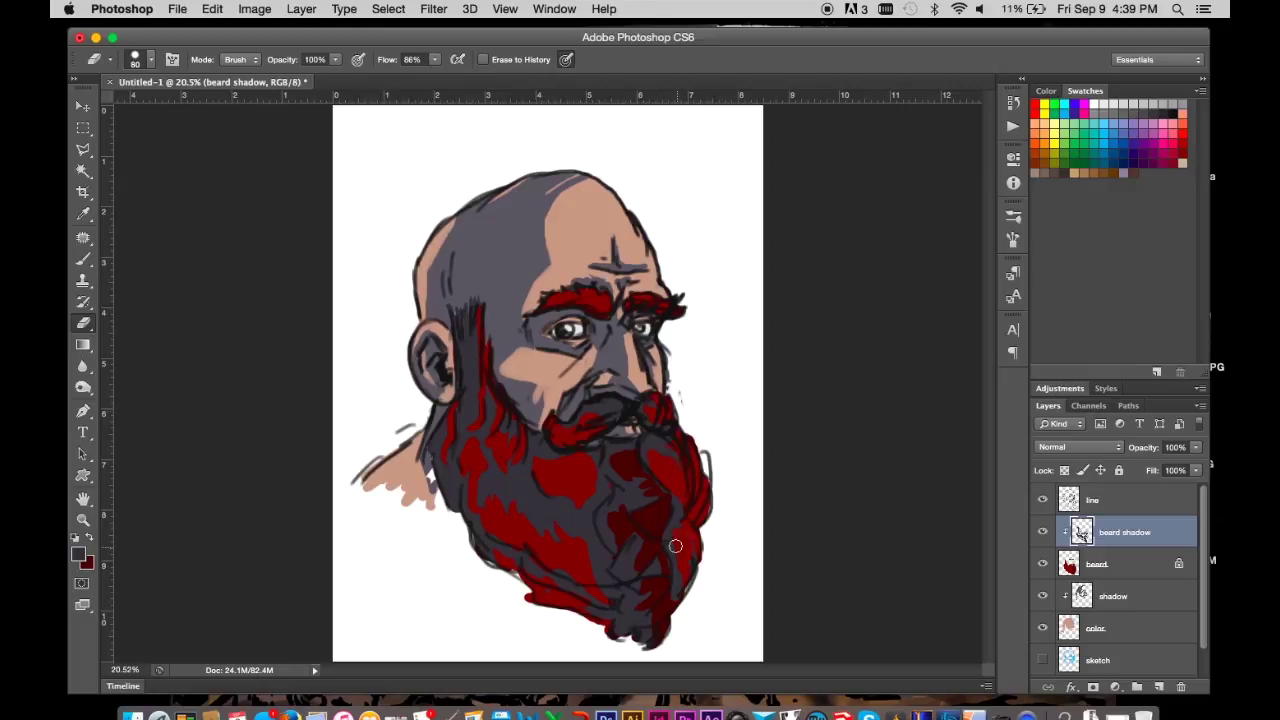
{"action": "key", "text": "b"}
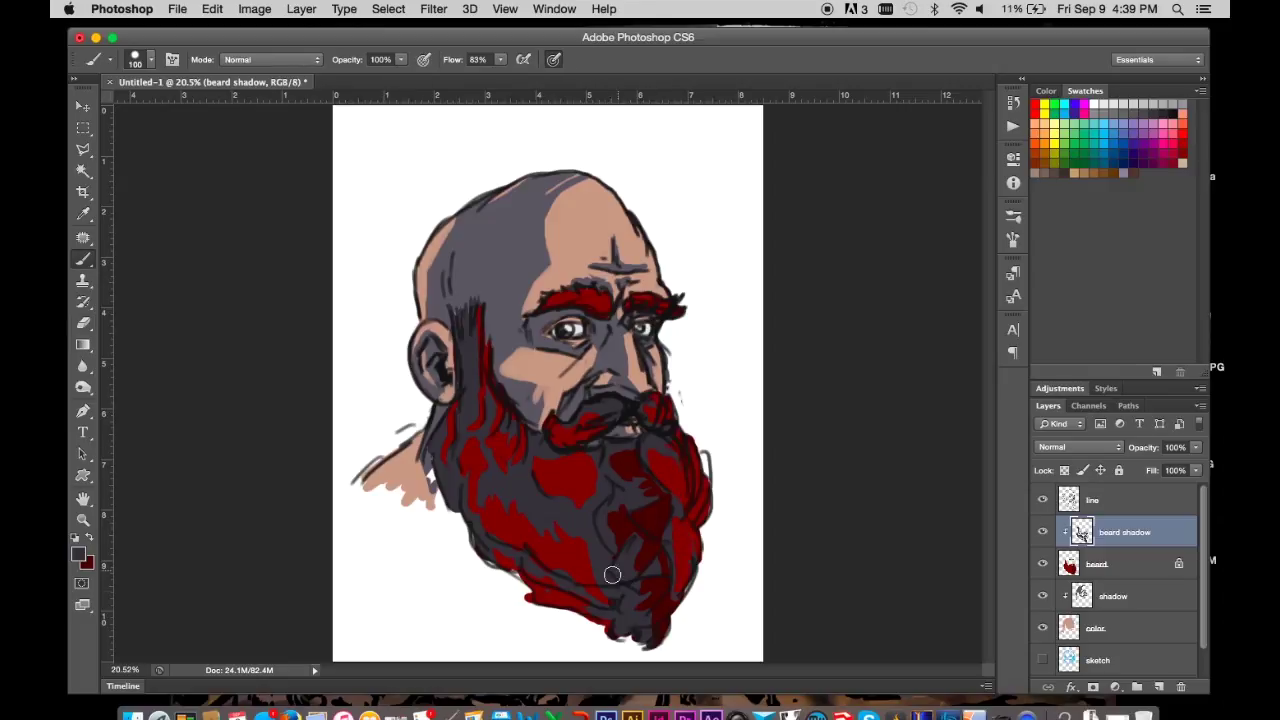
- Set the beard shadow layer's blend mode to Soft Light
{"action": "left_click", "coordinate": [1080, 447]}
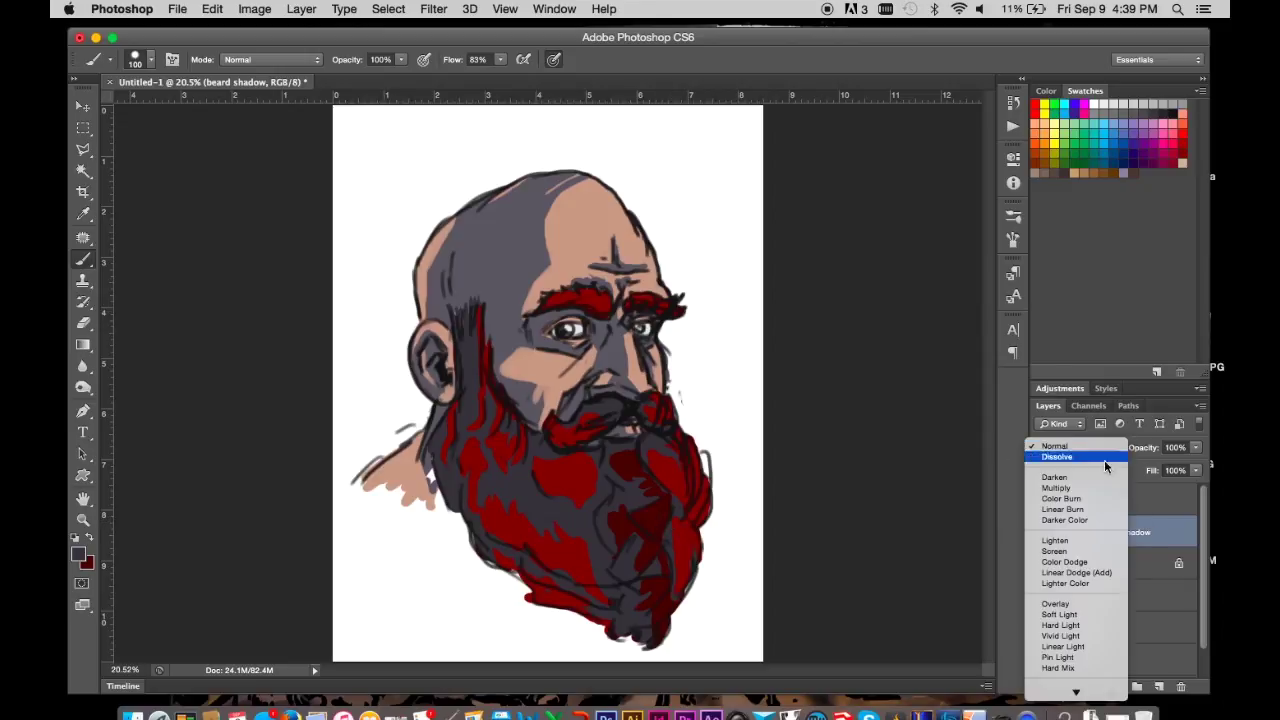
{"action": "left_click", "coordinate": [1085, 478]}
{"action": "left_click", "coordinate": [1080, 447]}
{"action": "left_click", "coordinate": [1087, 568]}
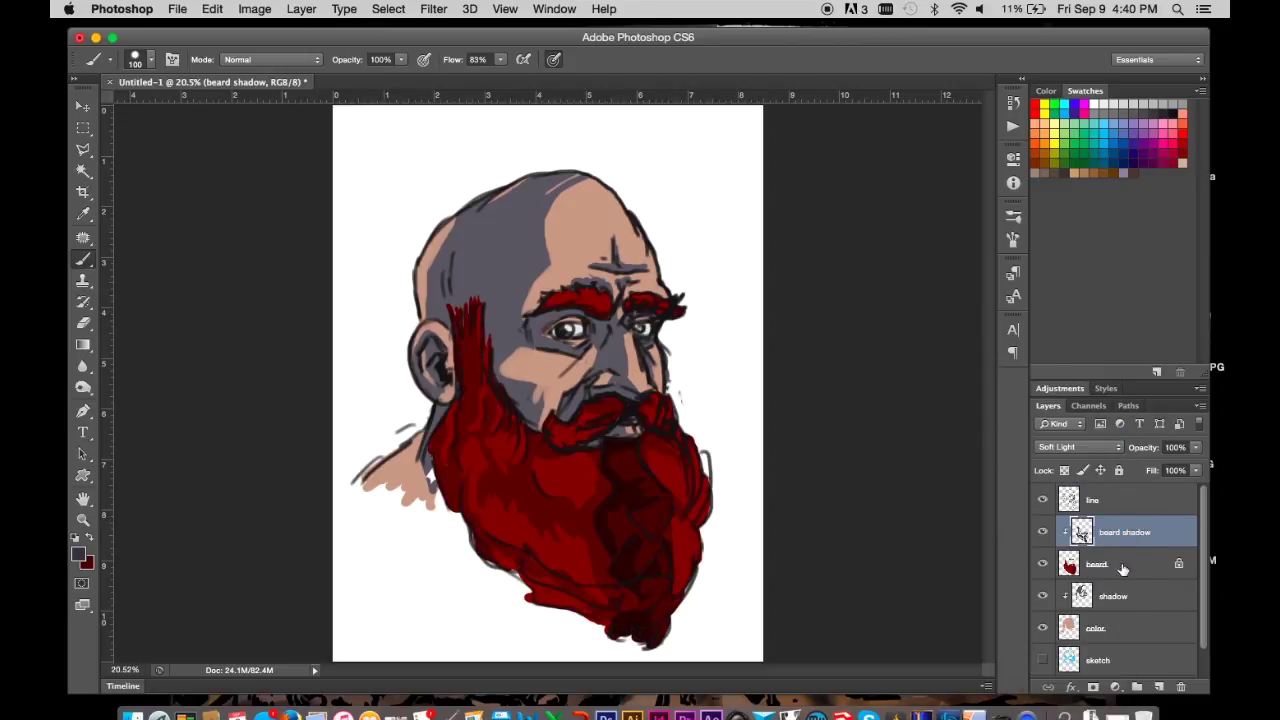
- Set the shadow layer to Multiply at 59% opacity
{"action": "left_click", "coordinate": [1113, 596]}
{"action": "left_click", "coordinate": [1078, 447]}
{"action": "left_click", "coordinate": [1085, 500]}
{"action": "left_click", "coordinate": [1078, 447]}
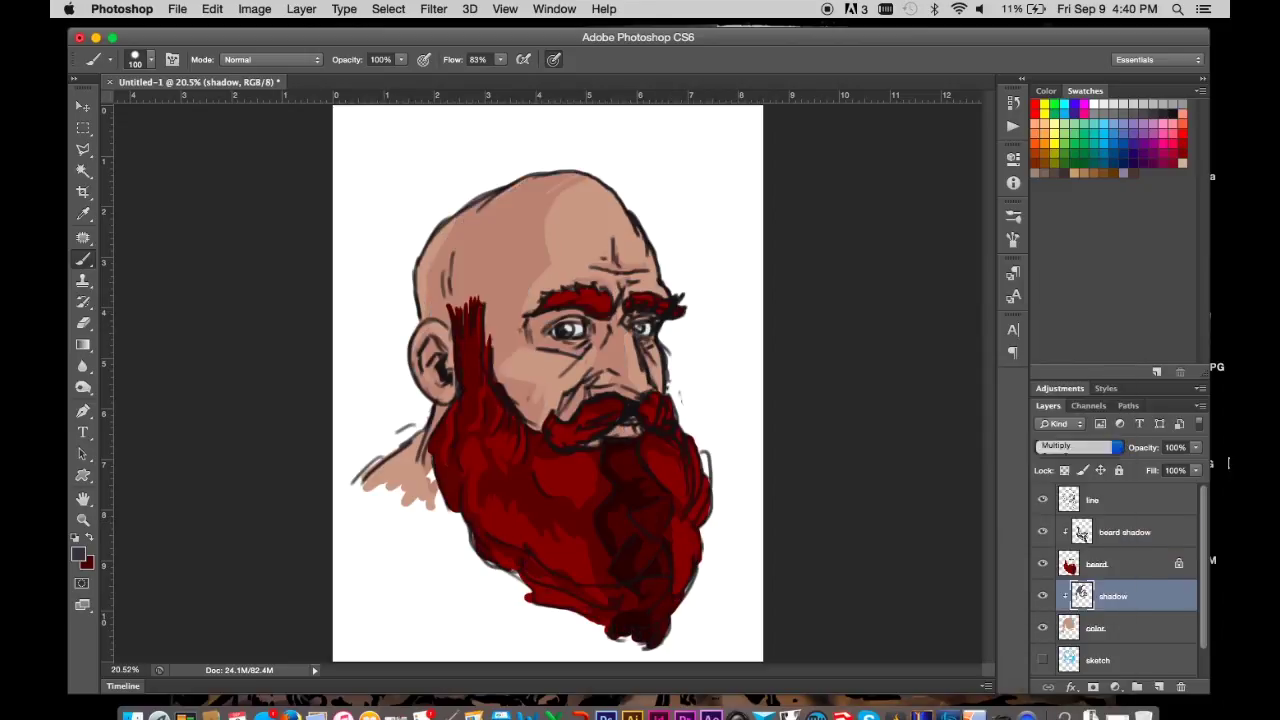
{"action": "left_click_drag", "start_coordinate": [1196, 447], "coordinate": [1165, 463]}
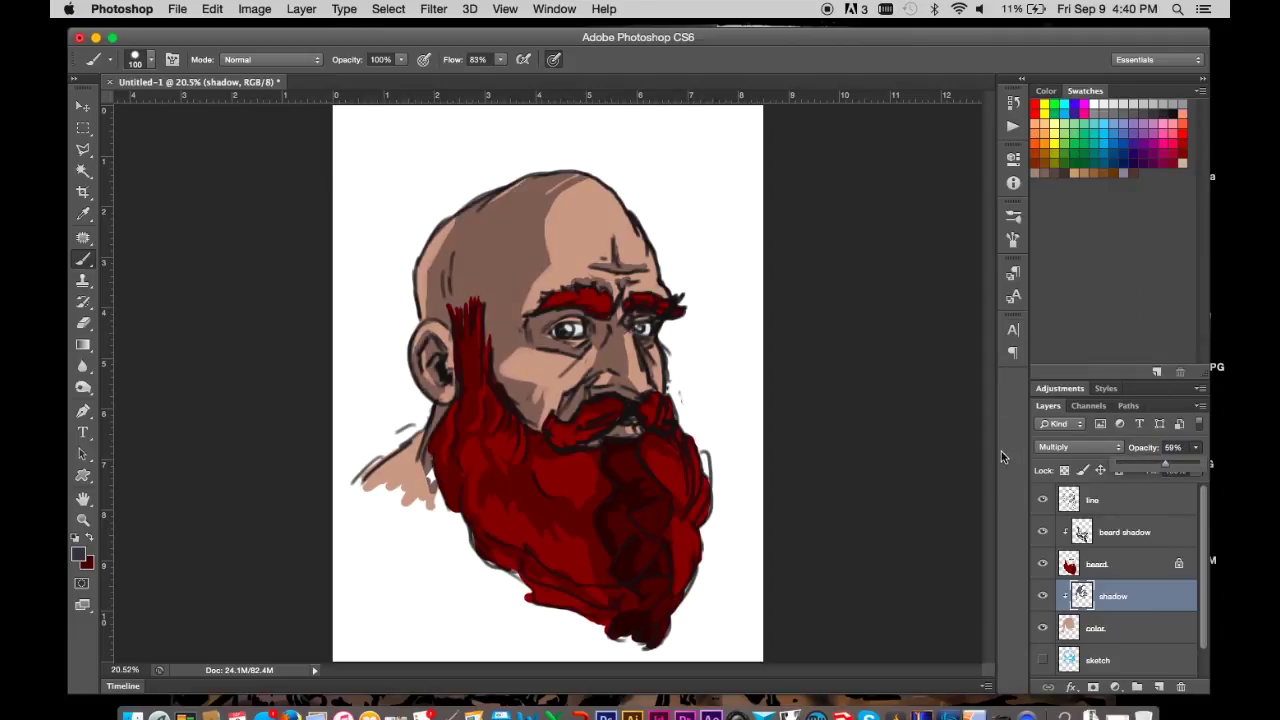
- Add a new empty layer named 'tattoo'
{"action": "left_click", "coordinate": [1125, 532]}
{"action": "key", "text": "ctrl+shift+alt+n"}
{"action": "double_click", "coordinate": [1097, 532]}
{"action": "type", "text": "tattoo"}
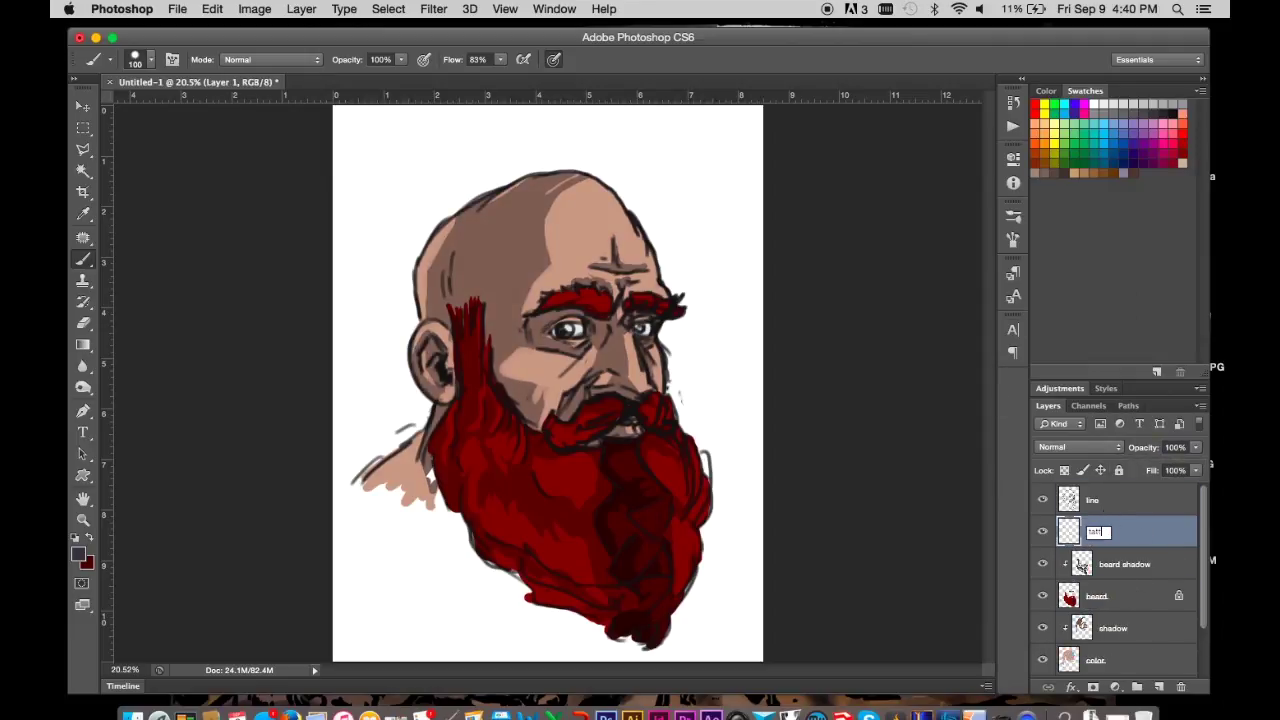
{"action": "key", "text": "Return"}
- Set a blue foreground colour and choose a smaller brush preset
{"action": "left_click", "coordinate": [1131, 140]}
{"action": "left_click", "coordinate": [78, 553]}
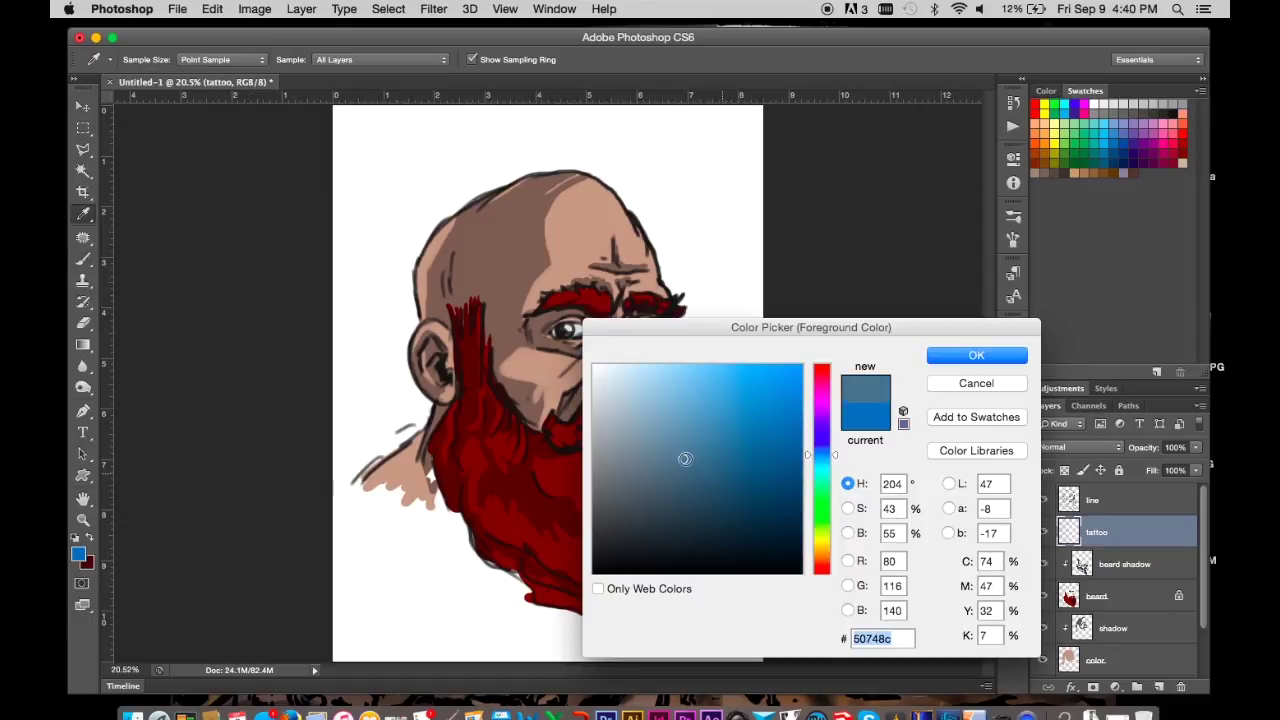
{"action": "key", "text": "Return"}
{"action": "key", "text": "bracketleft"}
{"action": "key", "text": "bracketleft"}
{"action": "key", "text": "bracketleft"}
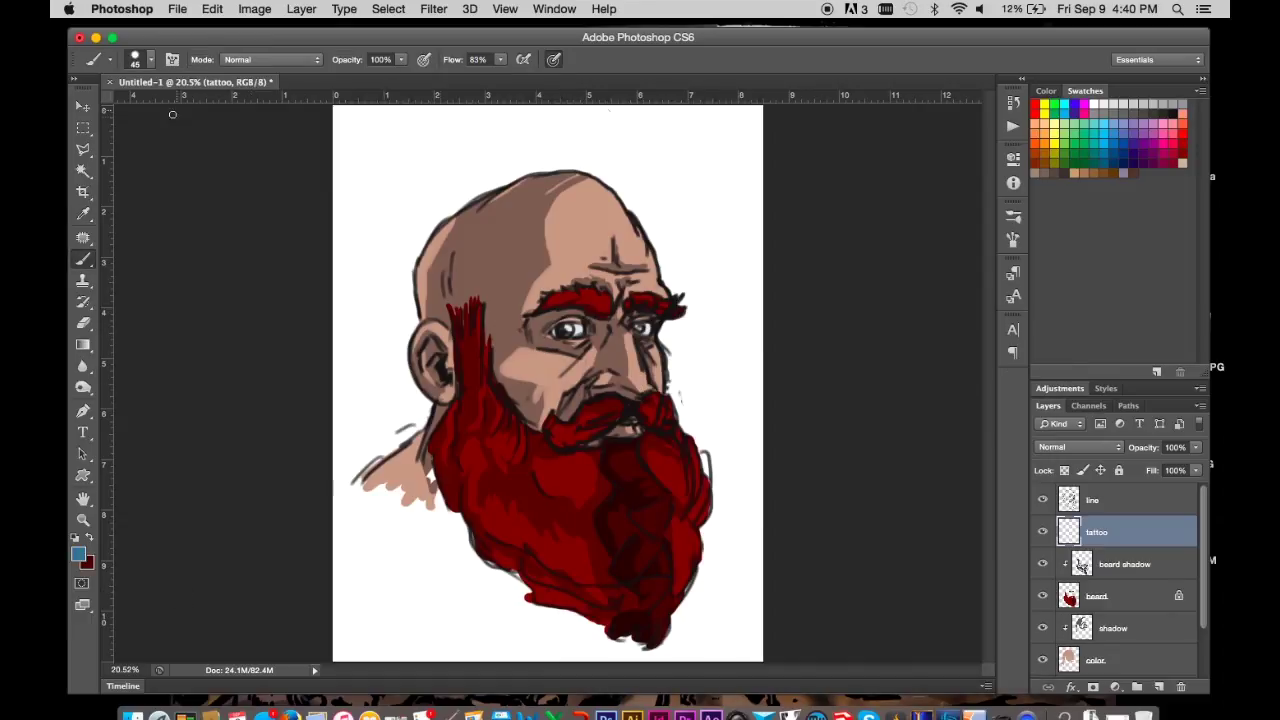
{"action": "left_click", "coordinate": [1013, 216]}
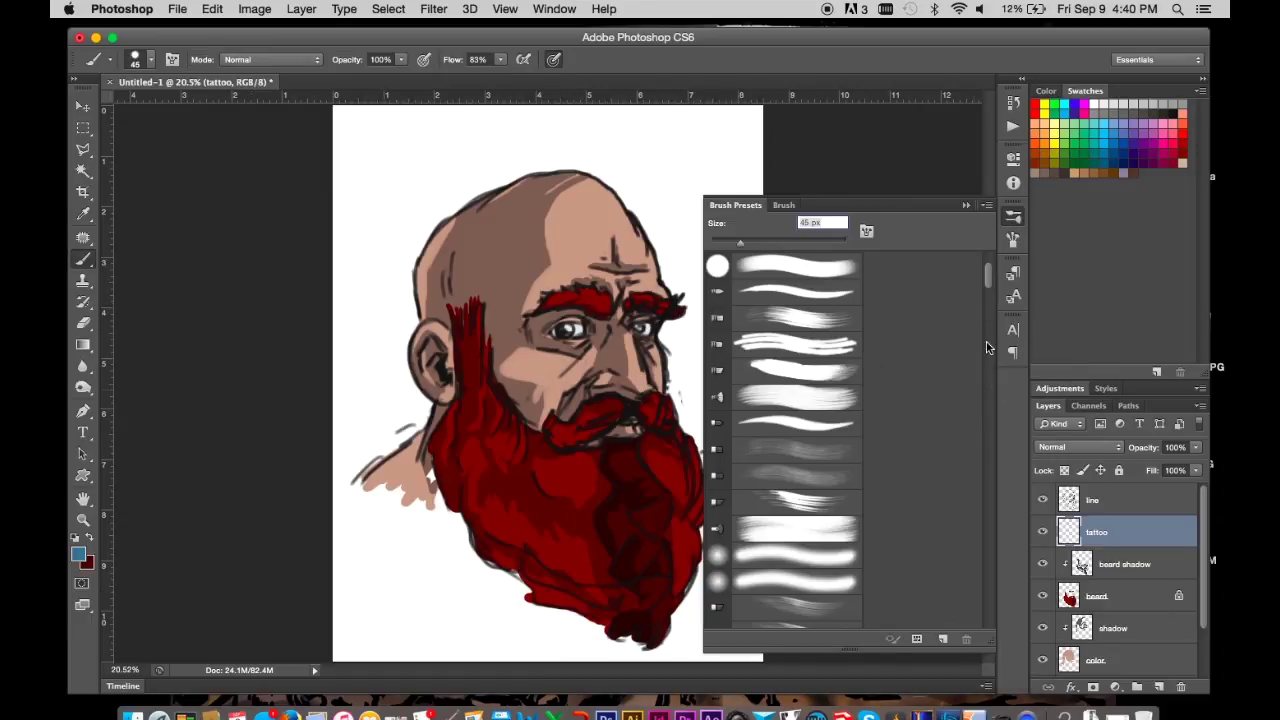
{"action": "scroll", "coordinate": [820, 486], "scroll_direction": "down", "scroll_amount": 3}
{"action": "left_click", "coordinate": [800, 492]}
{"action": "left_click", "coordinate": [948, 211]}
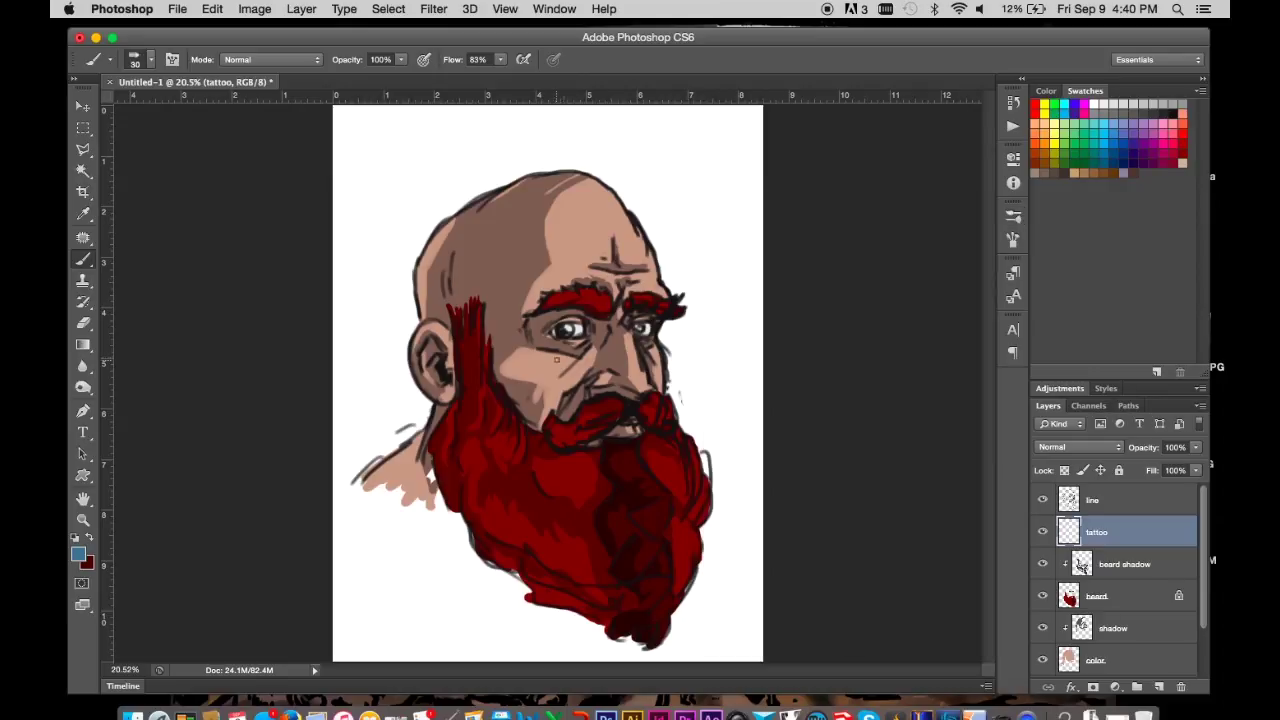
- Paint two blue tattoo strokes under the eye and a mark on the forehead
{"action": "left_click_drag", "start_coordinate": [569, 355], "coordinate": [549, 379]}
{"action": "left_click_drag", "start_coordinate": [558, 349], "coordinate": [543, 385]}
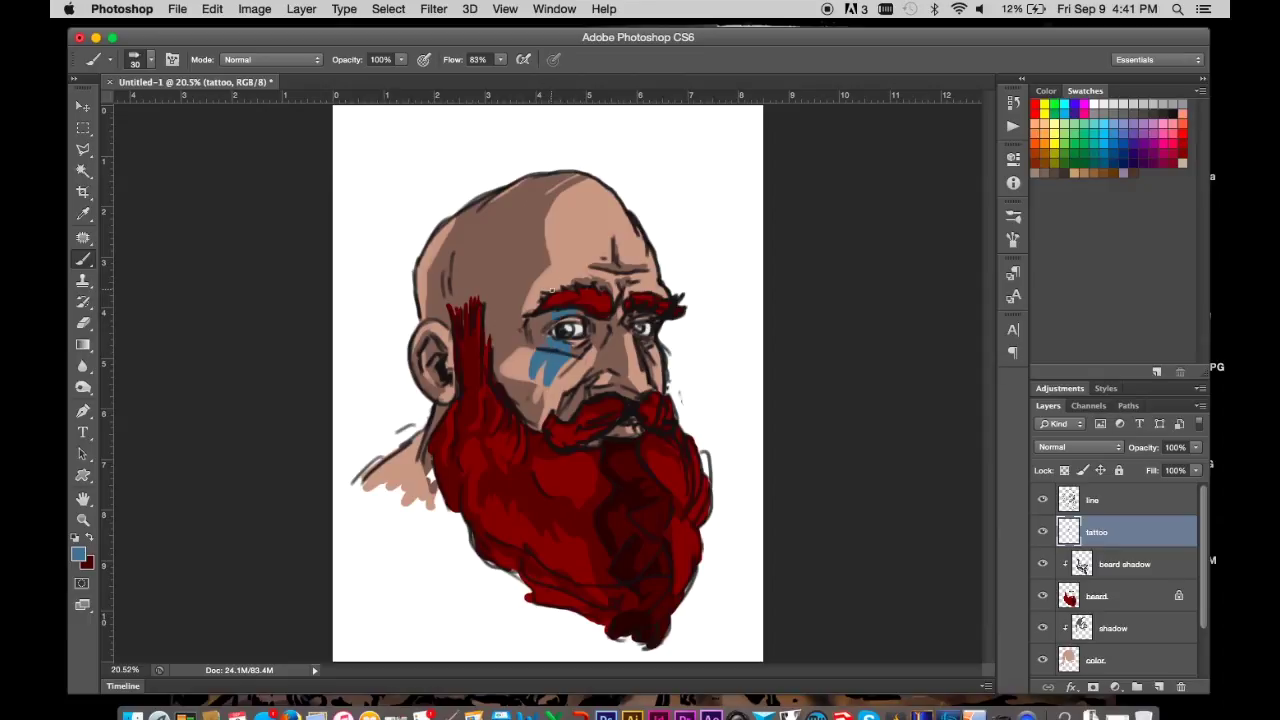
{"action": "left_click_drag", "start_coordinate": [551, 290], "coordinate": [556, 262]}
- Lower the tattoo layer's opacity to 81%
{"action": "key", "text": "e"}
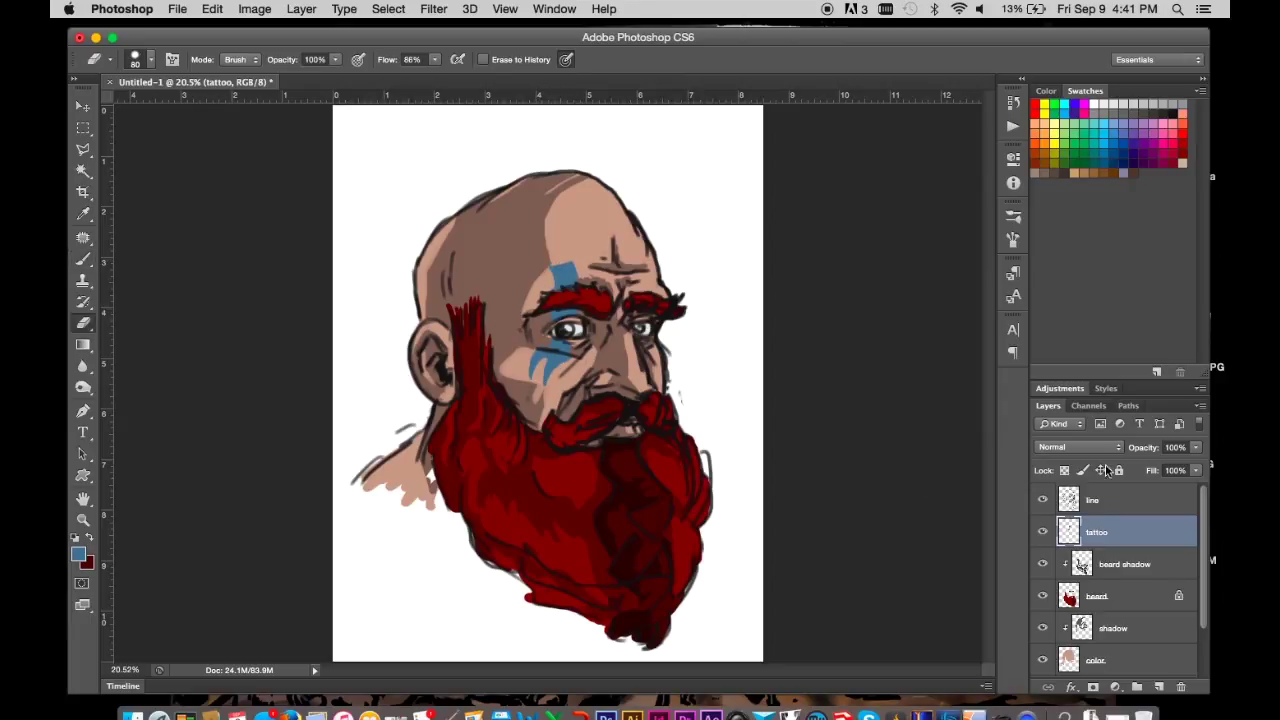
{"action": "left_click", "coordinate": [1196, 447]}
{"action": "left_click_drag", "start_coordinate": [1196, 463], "coordinate": [1173, 487]}
- Open the paperBG.psd texture from the home textures folder
{"action": "left_click", "coordinate": [177, 9]}
{"action": "left_click", "coordinate": [205, 46]}
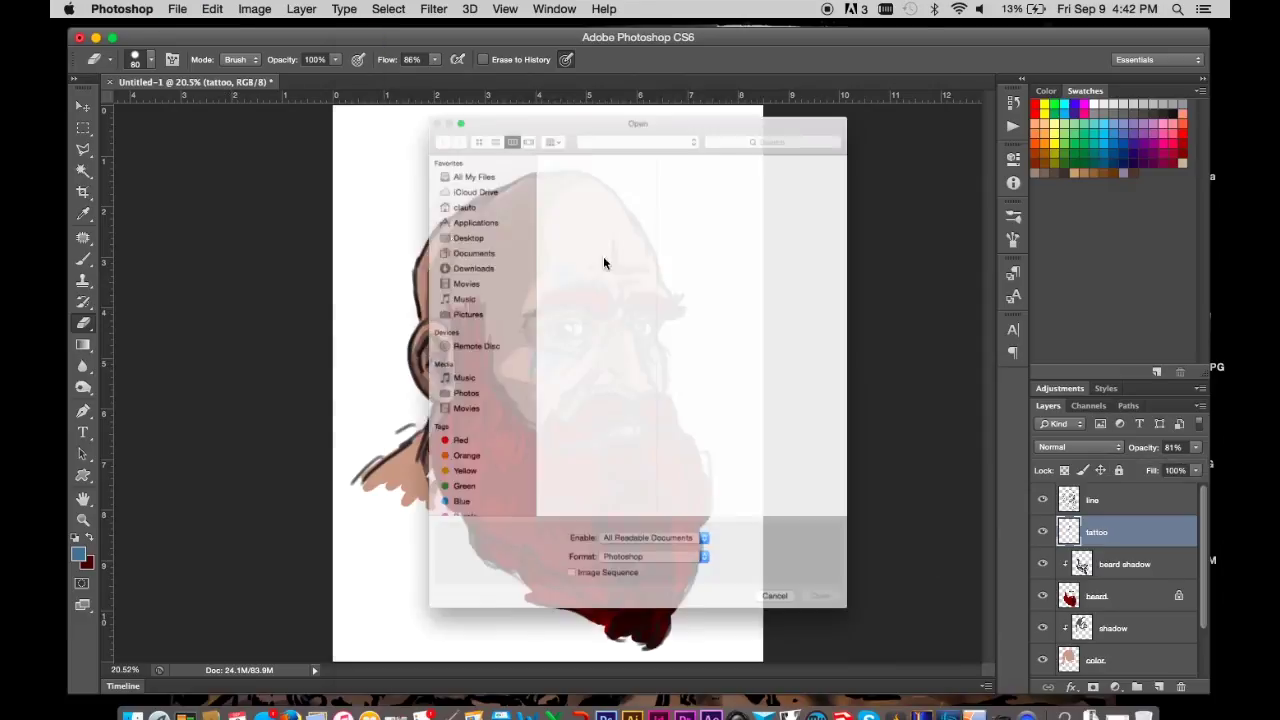
{"action": "left_click", "coordinate": [845, 690]}
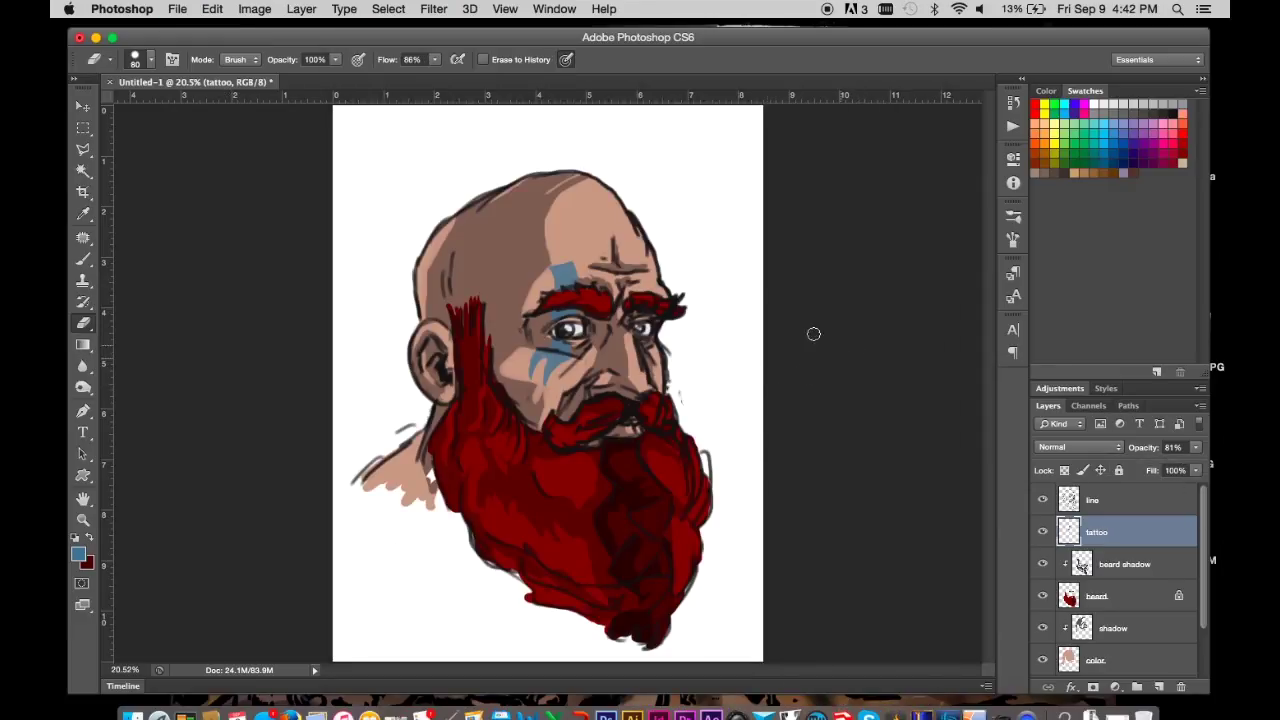
{"action": "left_click", "coordinate": [177, 9]}
{"action": "left_click", "coordinate": [205, 44]}
{"action": "left_click", "coordinate": [395, 146]}
{"action": "left_click", "coordinate": [538, 435]}
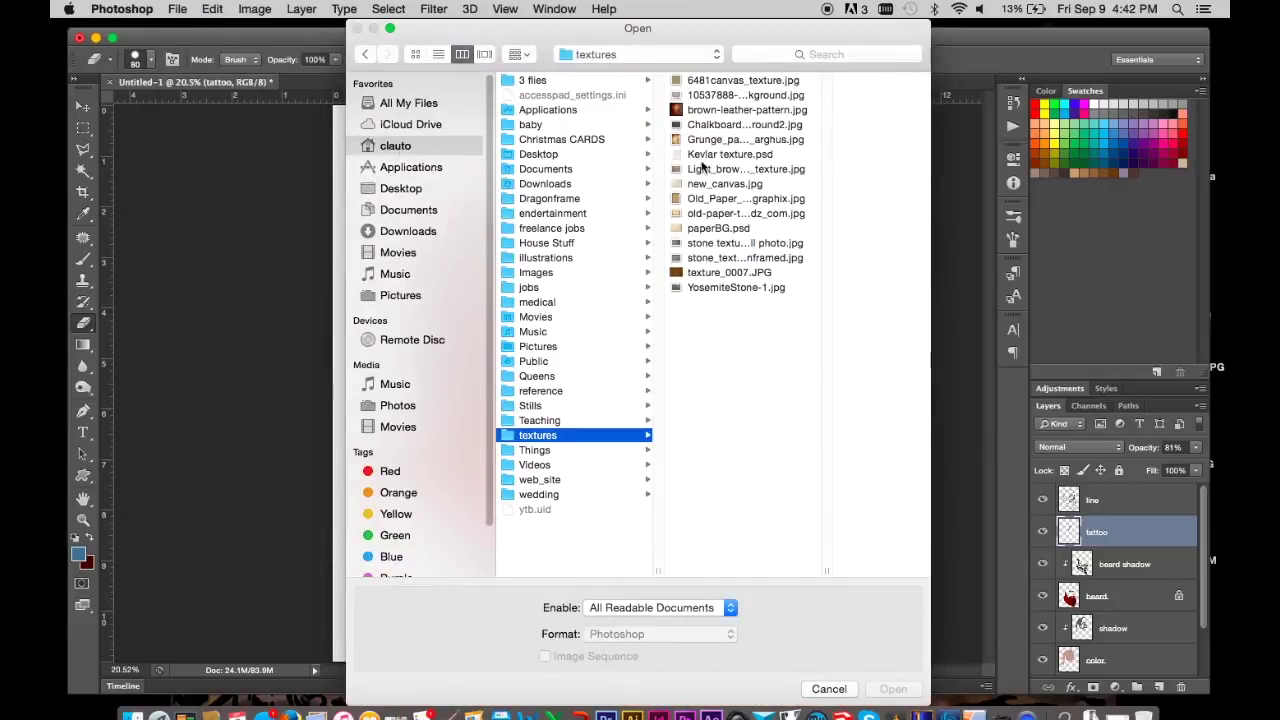
{"action": "left_click", "coordinate": [718, 228]}
{"action": "key", "text": "Return"}
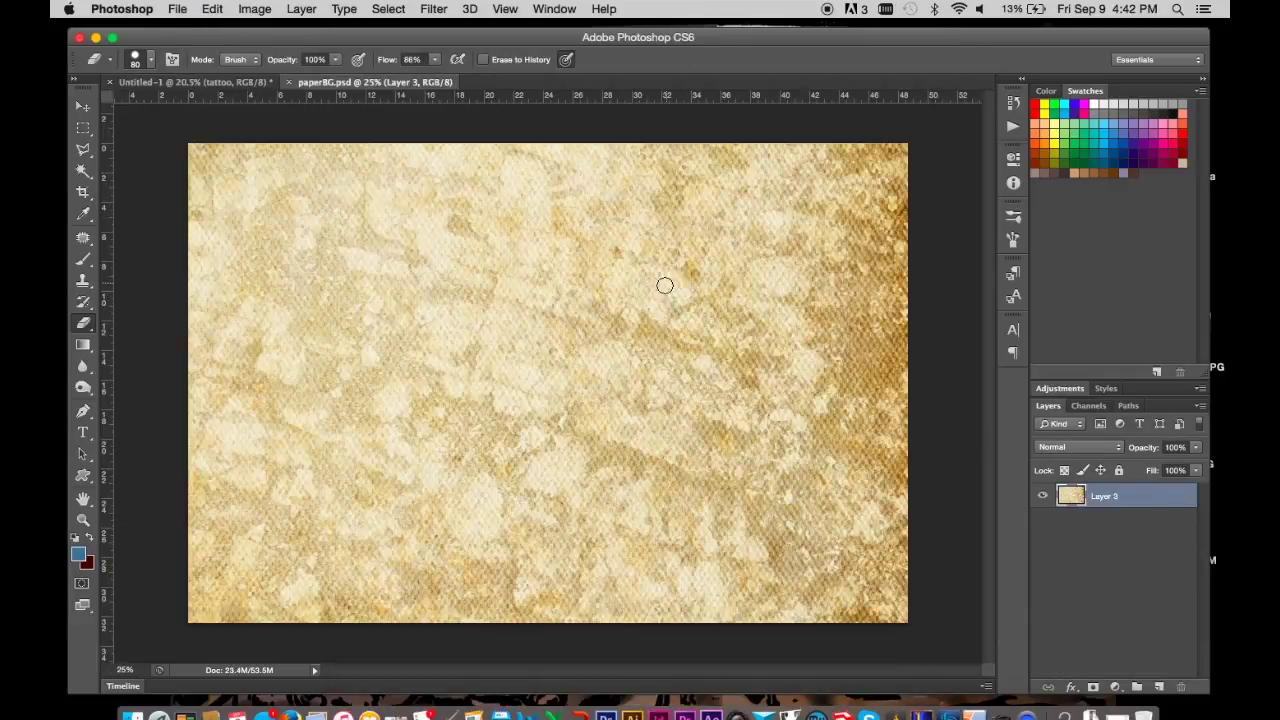
- Rotate and enlarge the paper texture so it covers the whole face
{"action": "key", "text": "super+o"}
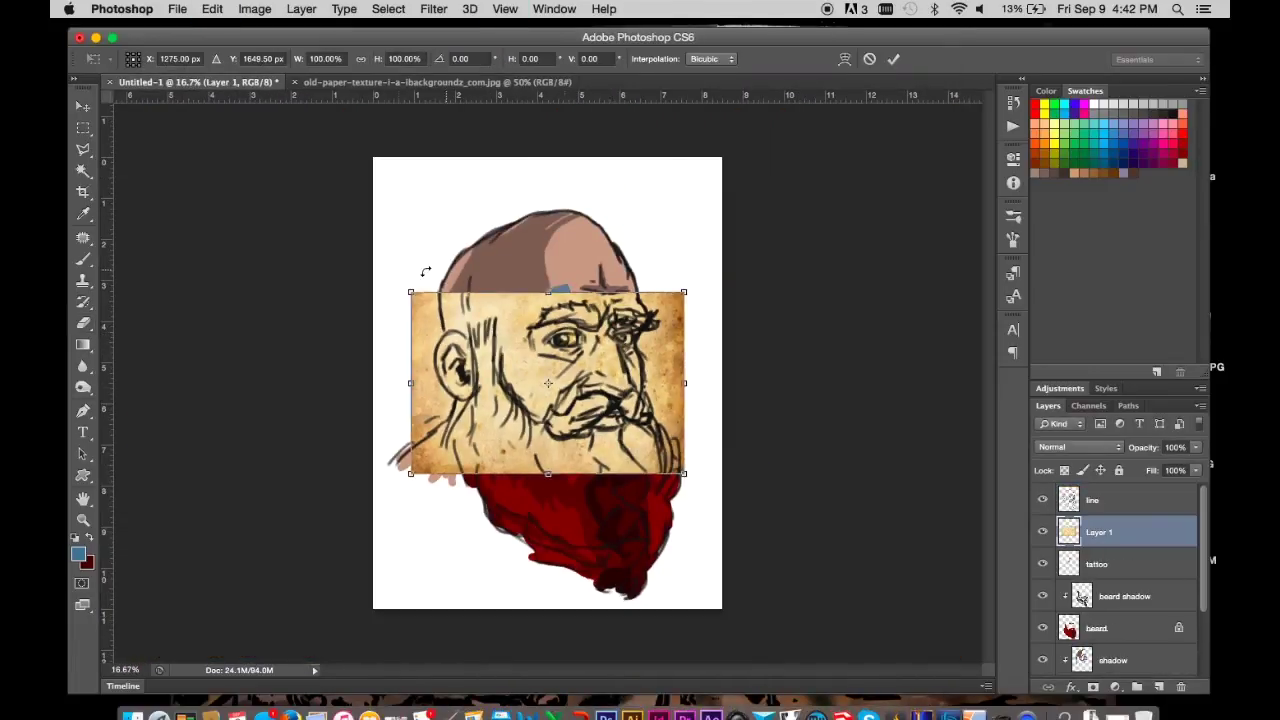
{"action": "mouse_move", "coordinate": [426, 271]}
{"action": "left_mouse_down"}
{"action": "mouse_move", "coordinate": [658, 261]}
{"action": "mouse_move", "coordinate": [608, 190]}
{"action": "left_mouse_up"}
{"action": "left_click_drag", "start_coordinate": [608, 532], "coordinate": [700, 605]}
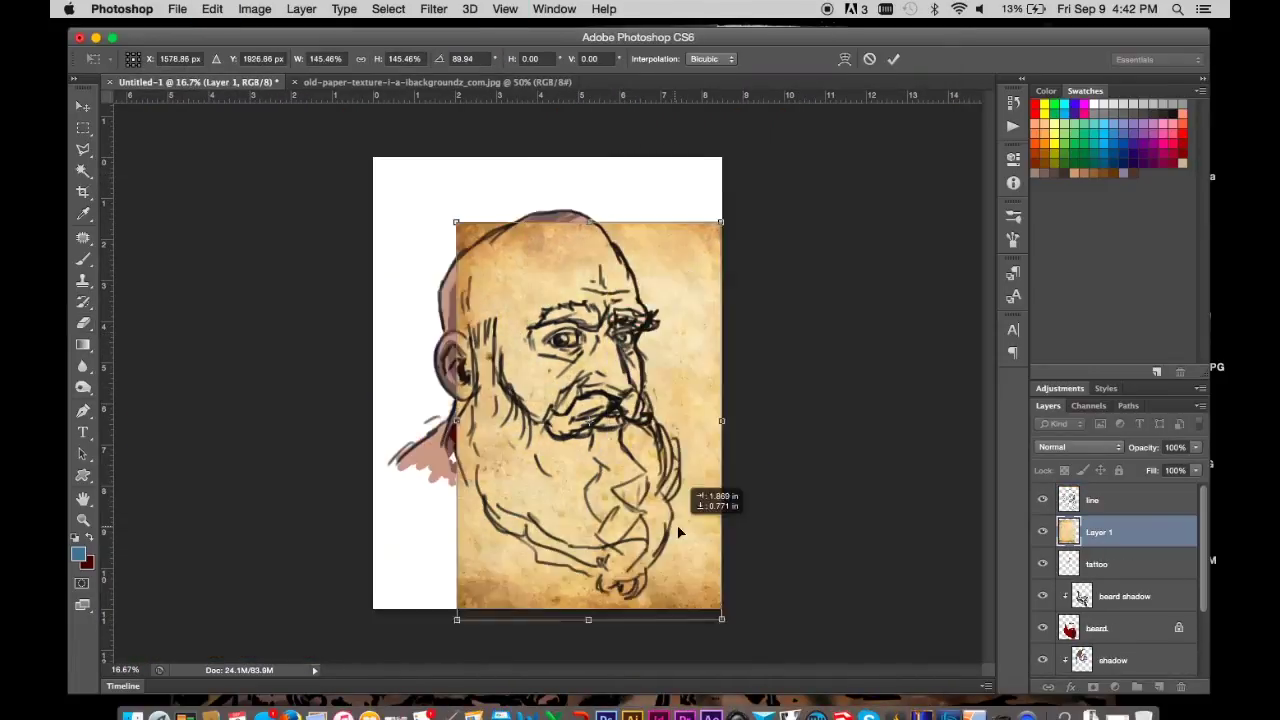
{"action": "left_click_drag", "start_coordinate": [423, 194], "coordinate": [452, 224]}
{"action": "key", "text": "Return"}
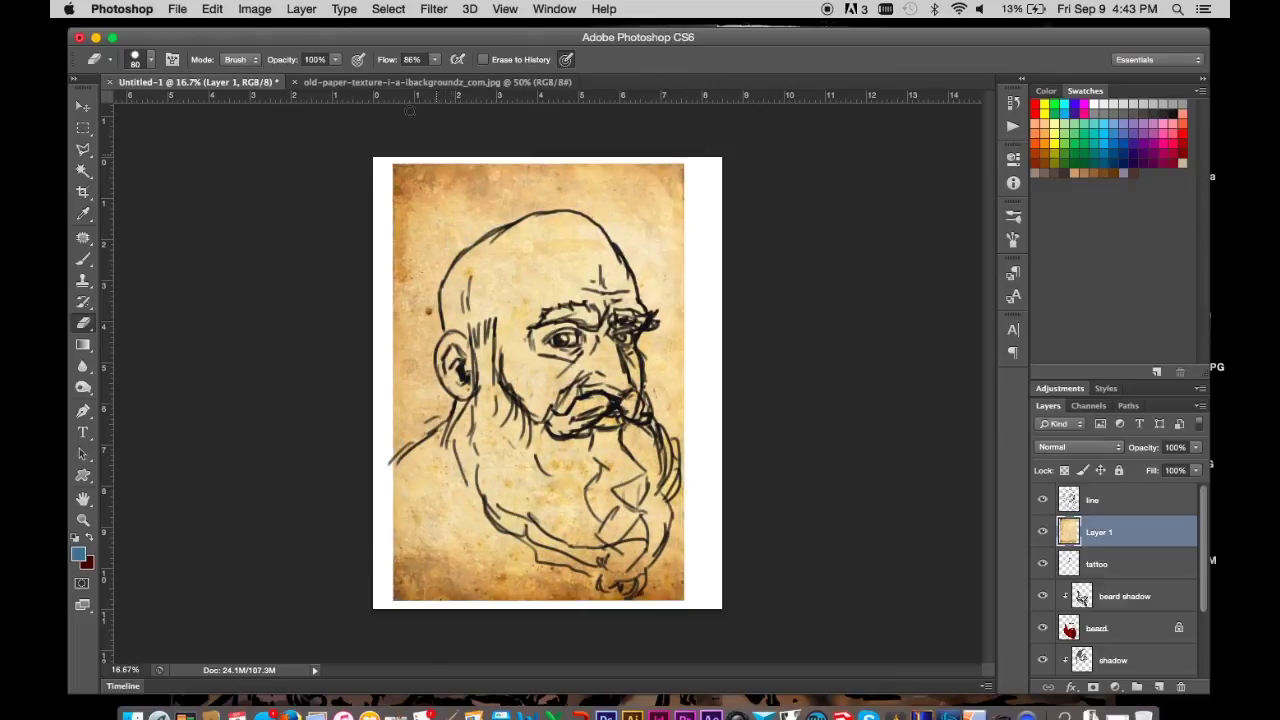
- Desaturate the texture with Hue/Saturation at -100 saturation, slightly darkened
{"action": "left_click", "coordinate": [254, 9]}
{"action": "left_click", "coordinate": [497, 154]}
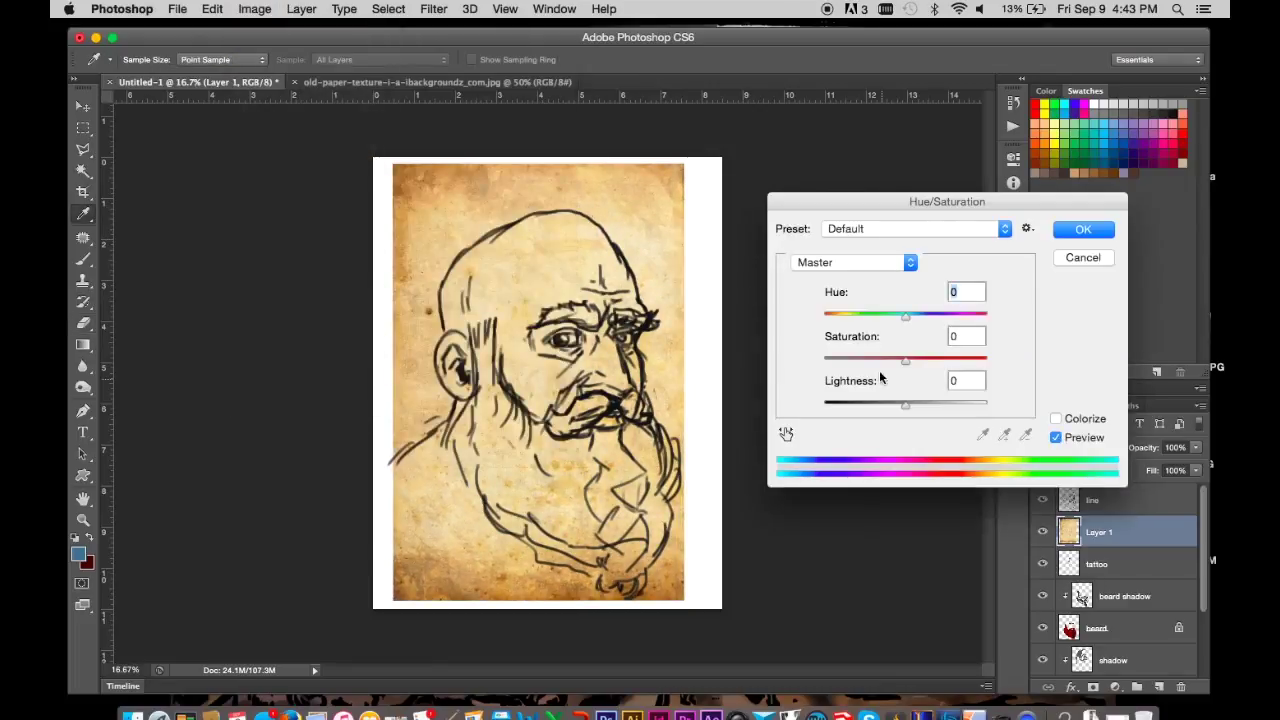
{"action": "left_click_drag", "start_coordinate": [905, 360], "coordinate": [823, 360]}
{"action": "left_click_drag", "start_coordinate": [905, 403], "coordinate": [897, 403]}
{"action": "key", "text": "Return"}
- Increase the texture's contrast with Brightness/Contrast
{"action": "left_click", "coordinate": [254, 9]}
{"action": "mouse_move", "coordinate": [281, 60]}
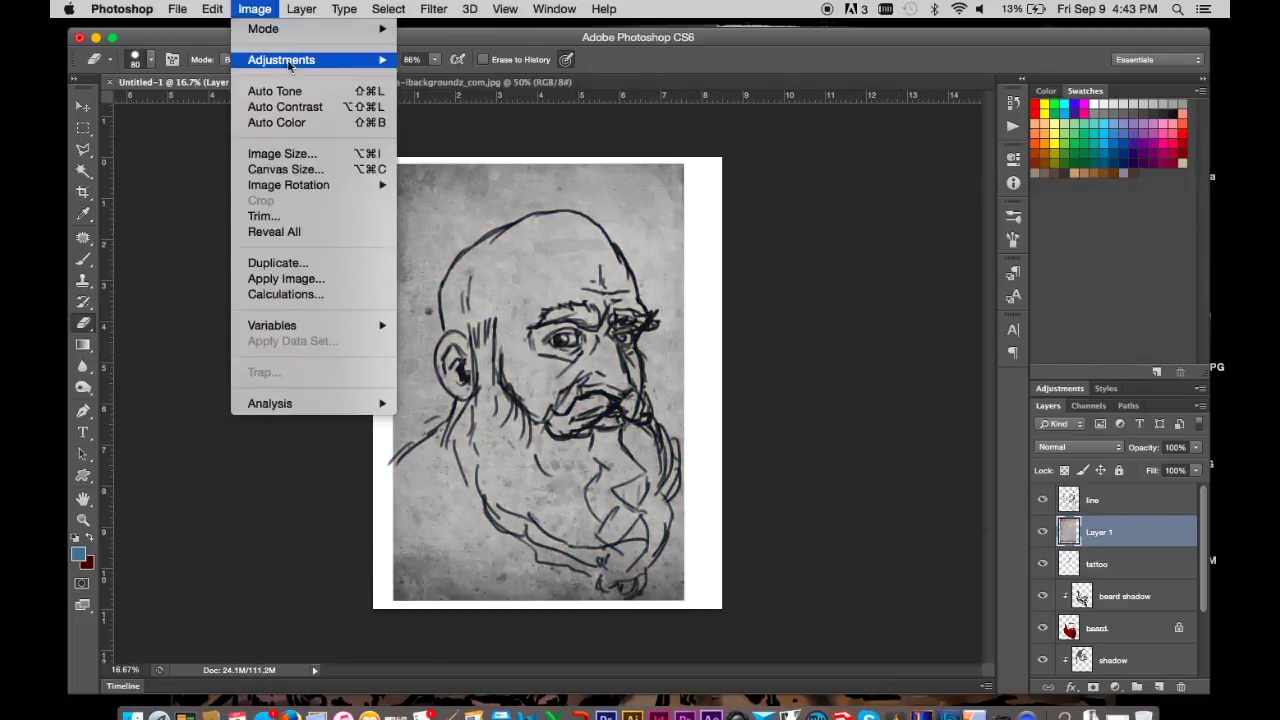
{"action": "left_click", "coordinate": [469, 61]}
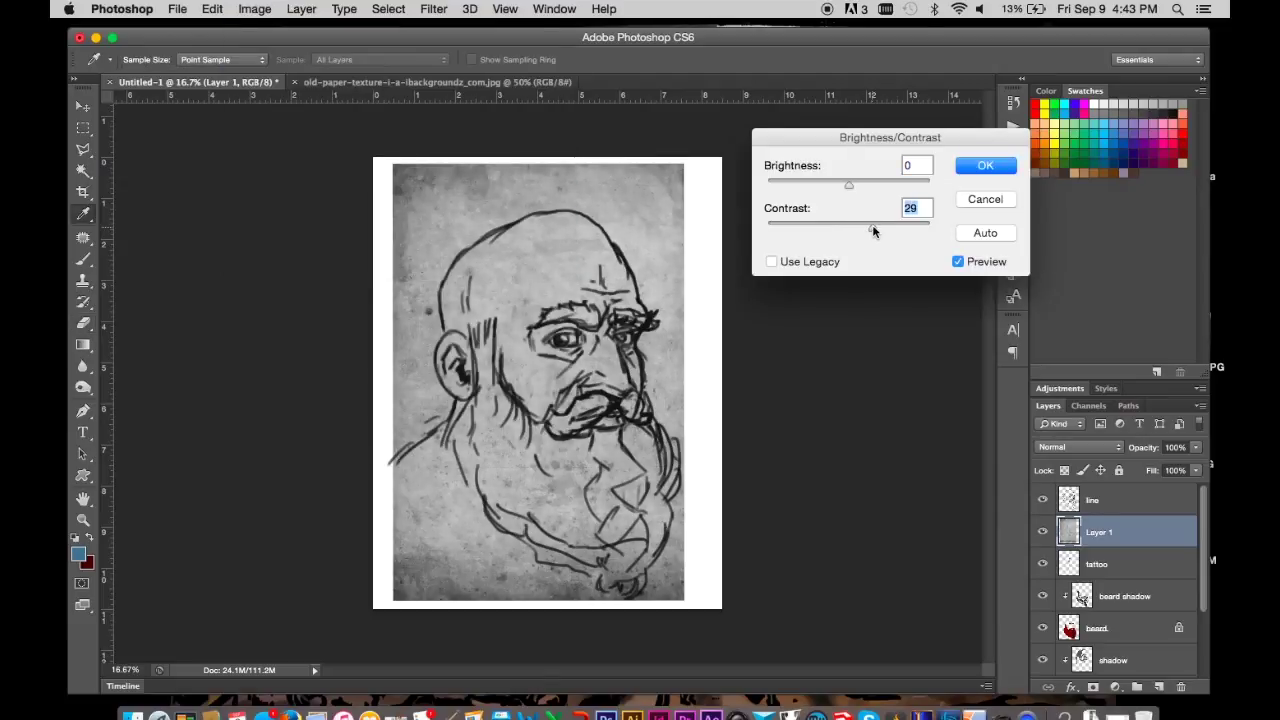
{"action": "left_click_drag", "start_coordinate": [875, 222], "coordinate": [832, 220]}
{"action": "left_click", "coordinate": [998, 168]}
- Gather the drawing layers into a new group named 'face'
{"action": "scroll", "coordinate": [1208, 558], "scroll_direction": "down", "scroll_amount": 1}
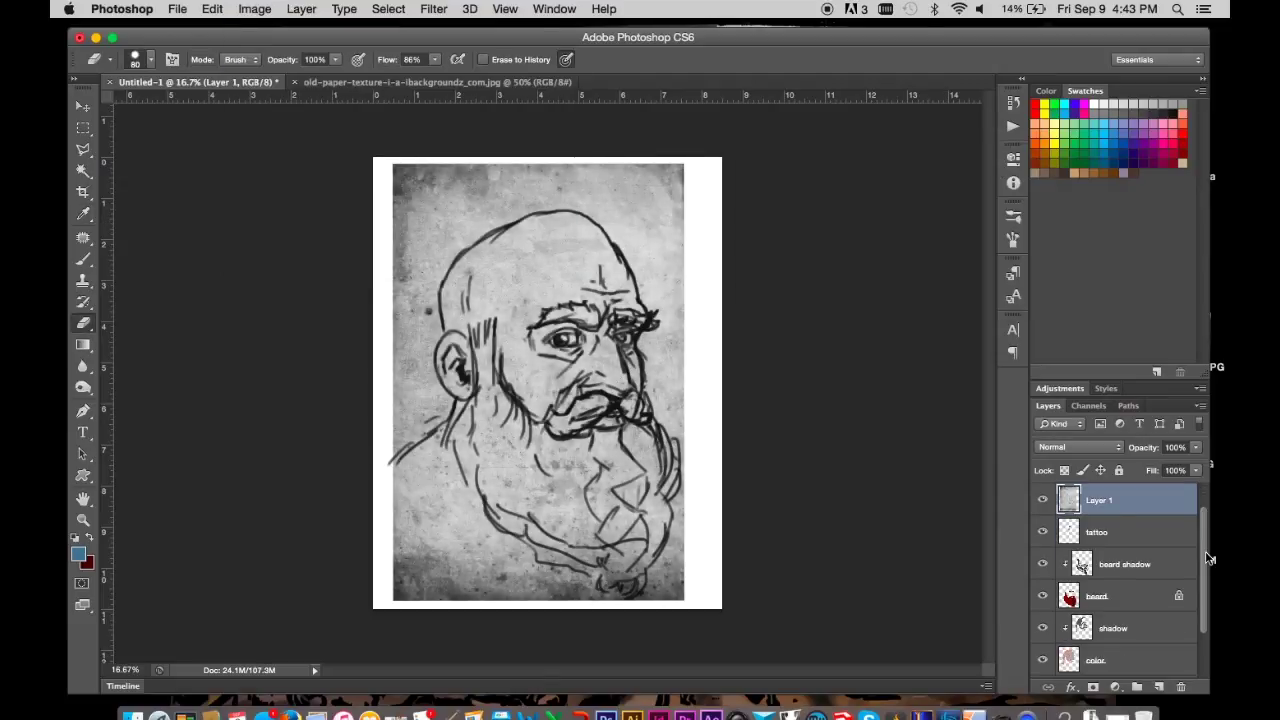
{"action": "scroll", "coordinate": [1111, 515], "scroll_direction": "up", "scroll_amount": 1}
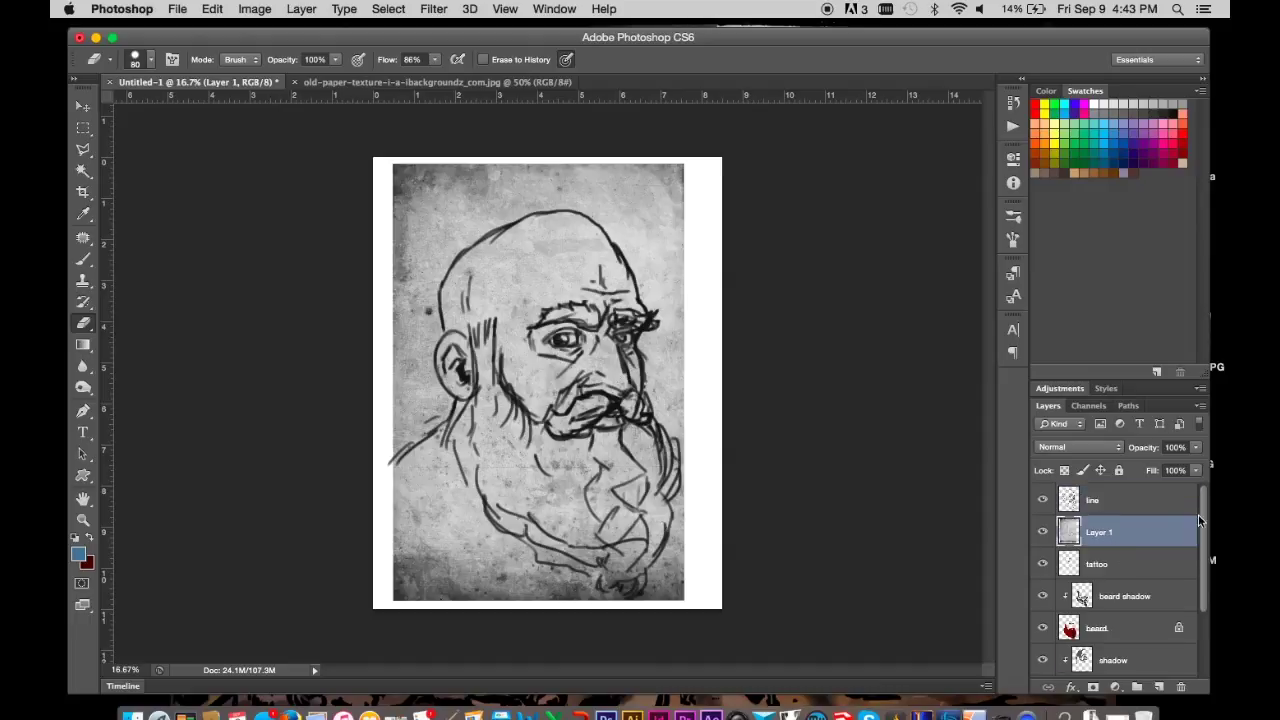
{"action": "left_click_drag", "start_coordinate": [1111, 522], "coordinate": [1125, 492]}
{"action": "key", "text": "ctrl+g"}
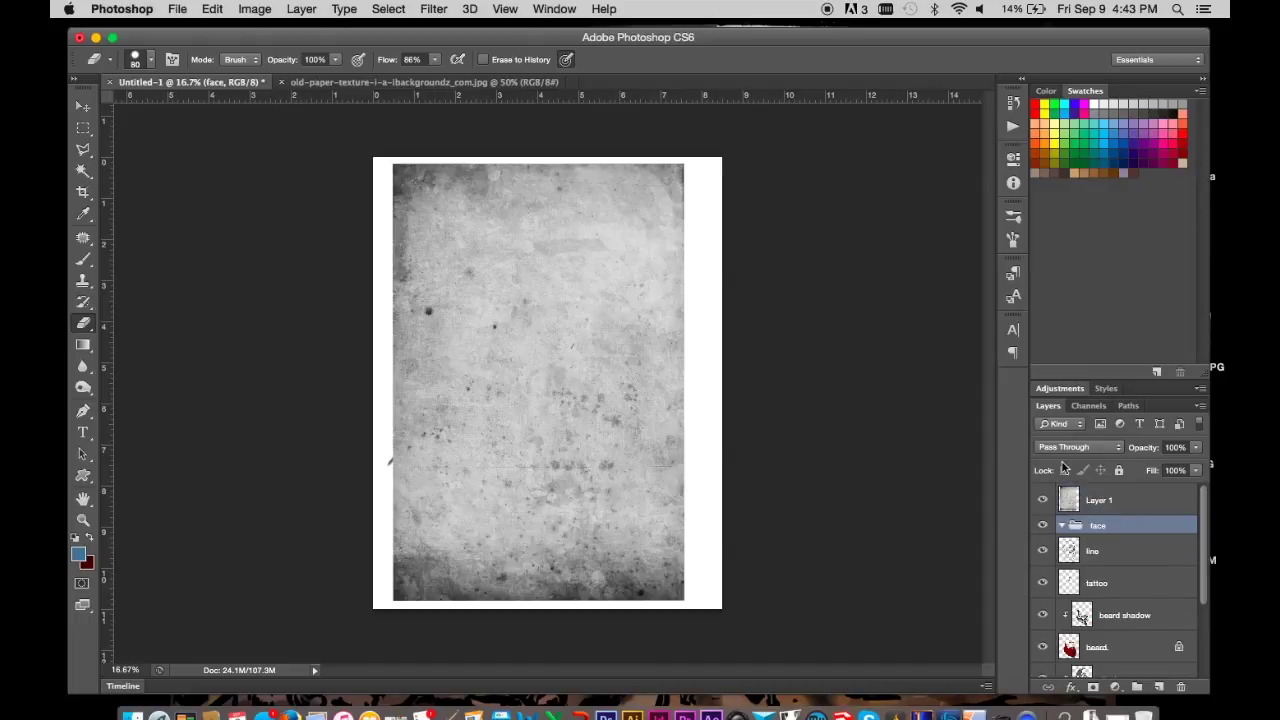
- Clip the texture to the face group and settle its blend mode on Soft Light
{"action": "left_click", "coordinate": [1062, 525]}
{"action": "left_click", "coordinate": [1108, 512], "text": "alt"}
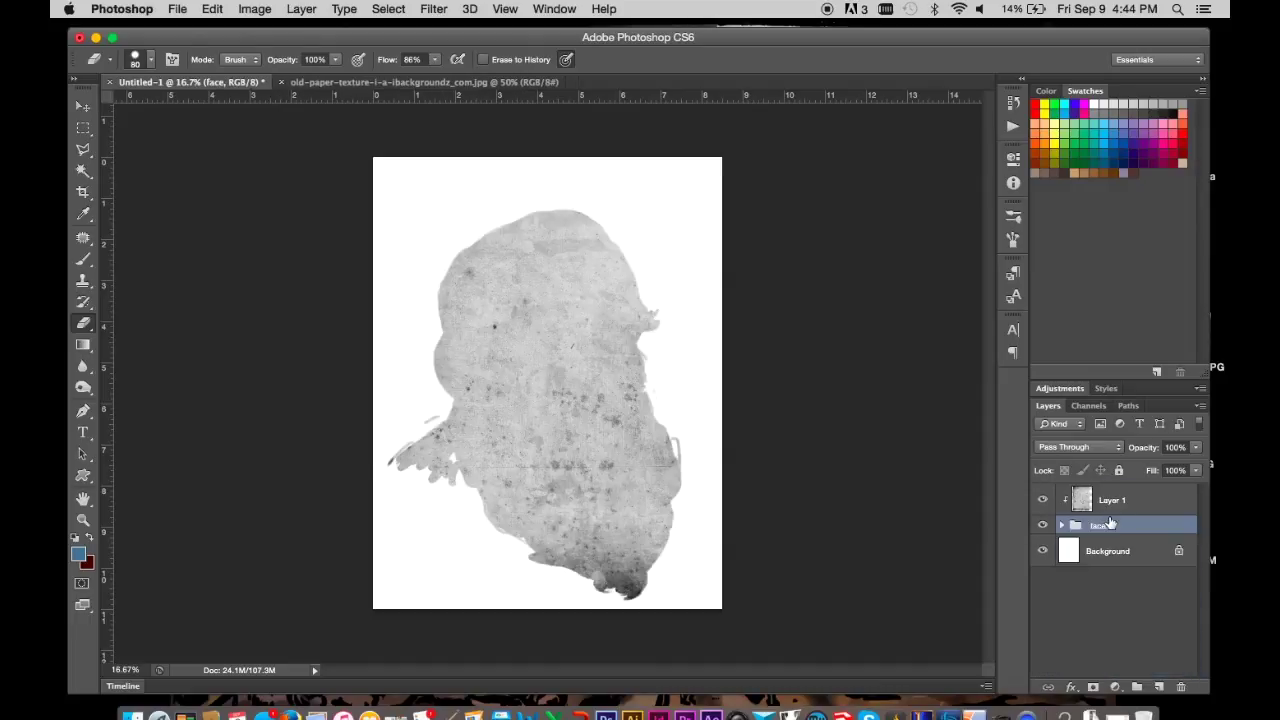
{"action": "left_click", "coordinate": [1080, 447]}
{"action": "left_click", "coordinate": [1075, 598]}
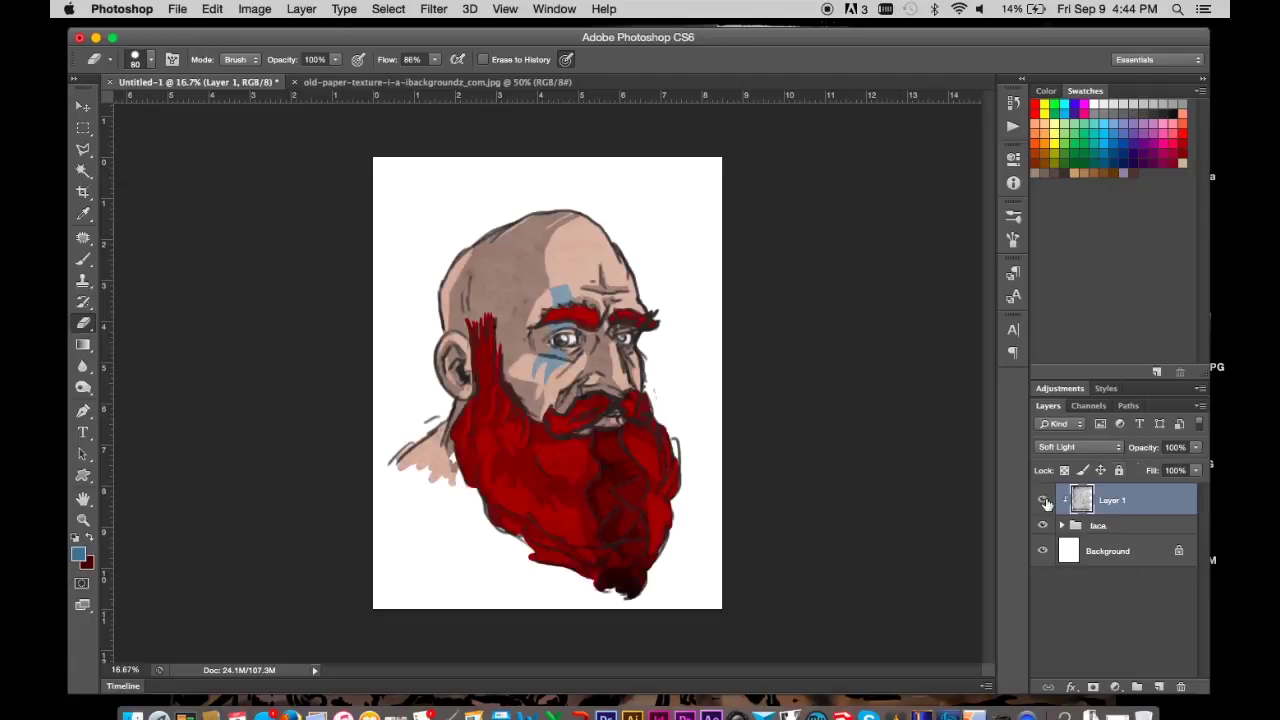
{"action": "left_click", "coordinate": [1078, 447]}
{"action": "left_click", "coordinate": [1056, 318]}
{"action": "left_click", "coordinate": [1078, 447]}
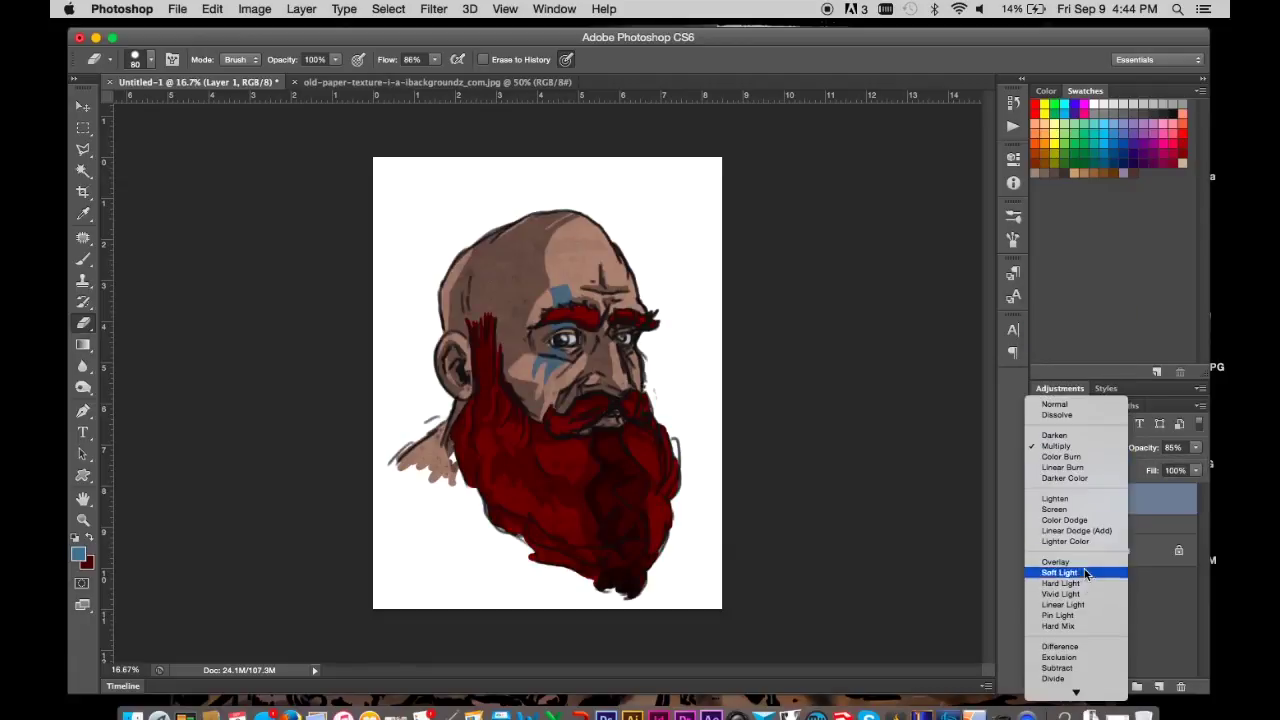
{"action": "left_click", "coordinate": [1087, 573]}
{"action": "left_click", "coordinate": [1078, 447]}
{"action": "left_click", "coordinate": [1087, 425]}
{"action": "left_click", "coordinate": [1078, 447]}
- Lower the texture's opacity to 82% and apply a Levels adjustment
{"action": "left_click_drag", "start_coordinate": [1196, 447], "coordinate": [1178, 470]}
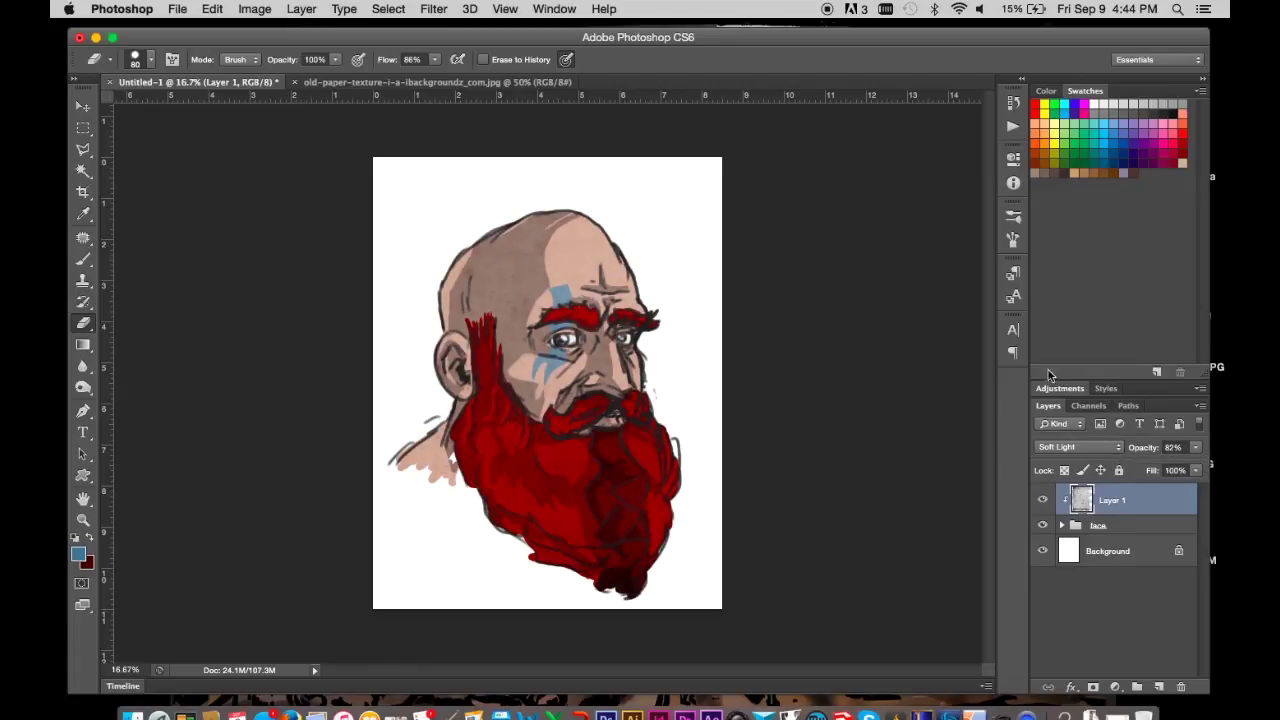
{"action": "left_click", "coordinate": [254, 9]}
{"action": "left_click", "coordinate": [430, 74]}
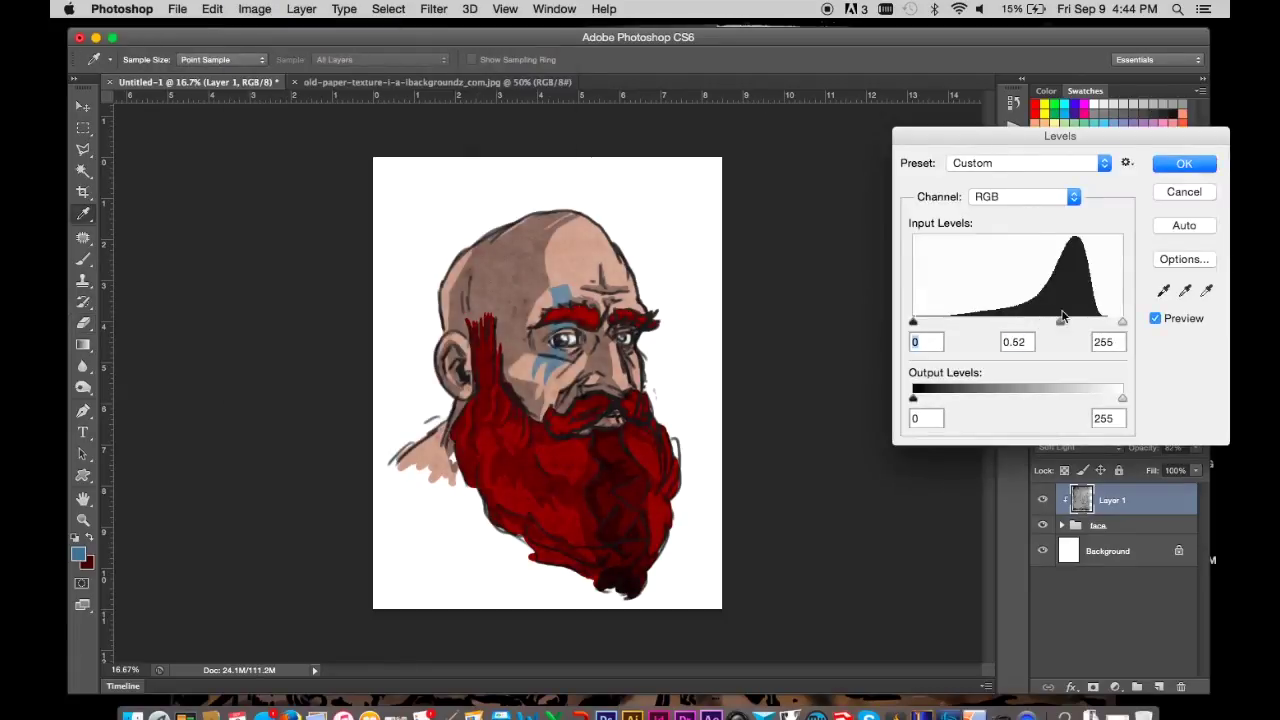
{"action": "key", "text": "Return"}
{"action": "key", "text": "e"}
{"action": "left_click", "coordinate": [1043, 500]}
- Convert the Background into Layer 0 and fill it with a darker brown
{"action": "double_click", "coordinate": [1107, 551]}
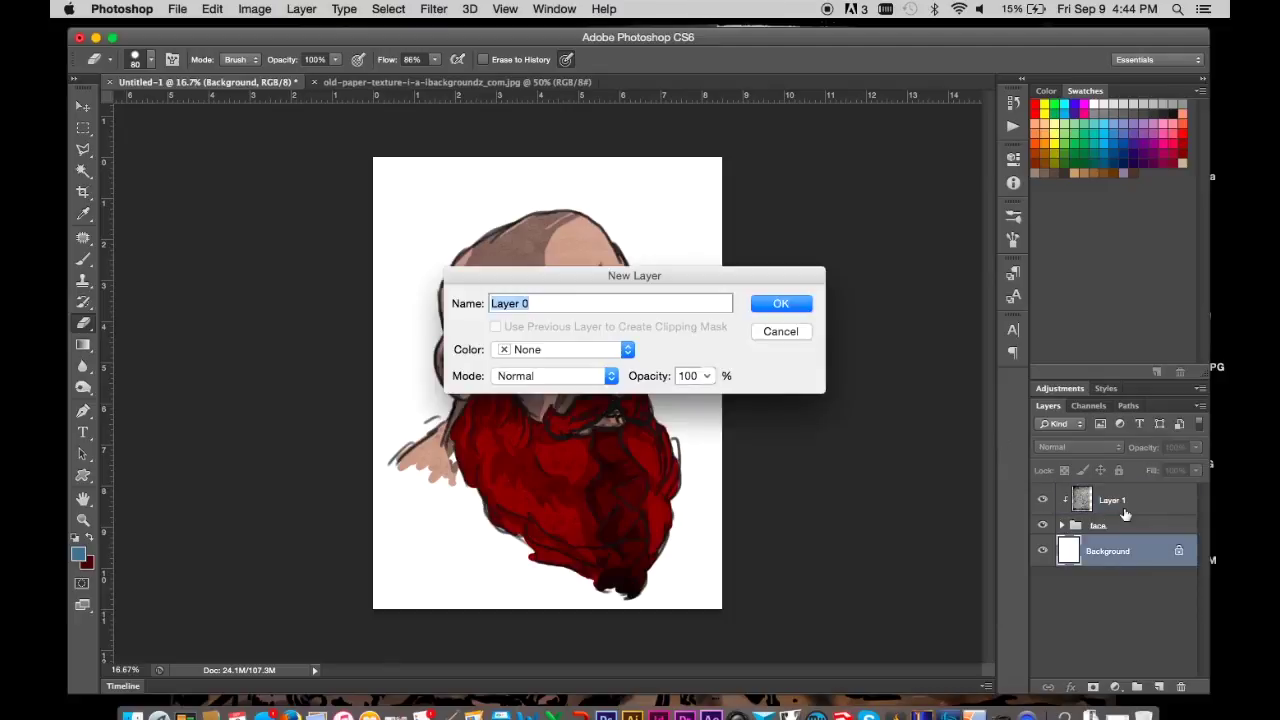
{"action": "key", "text": "Return"}
{"action": "key", "text": "alt+BackSpace"}
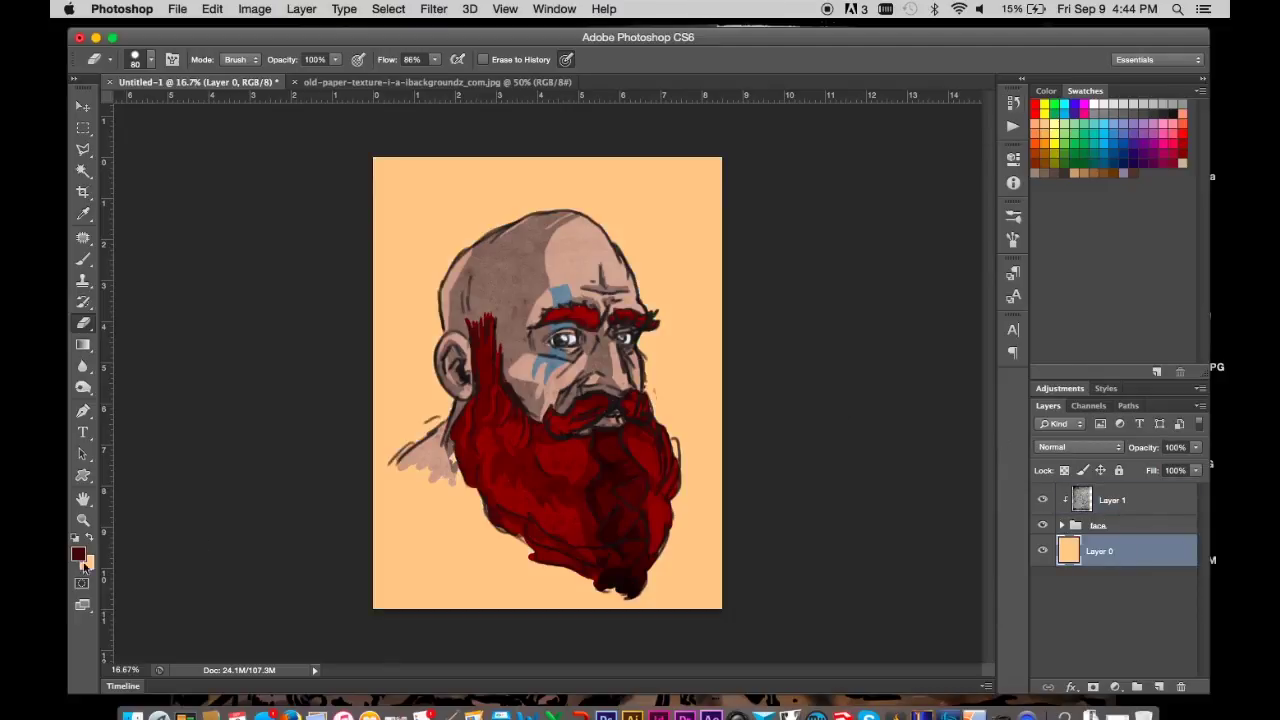
{"action": "key", "text": "x"}
{"action": "left_click", "coordinate": [87, 565]}
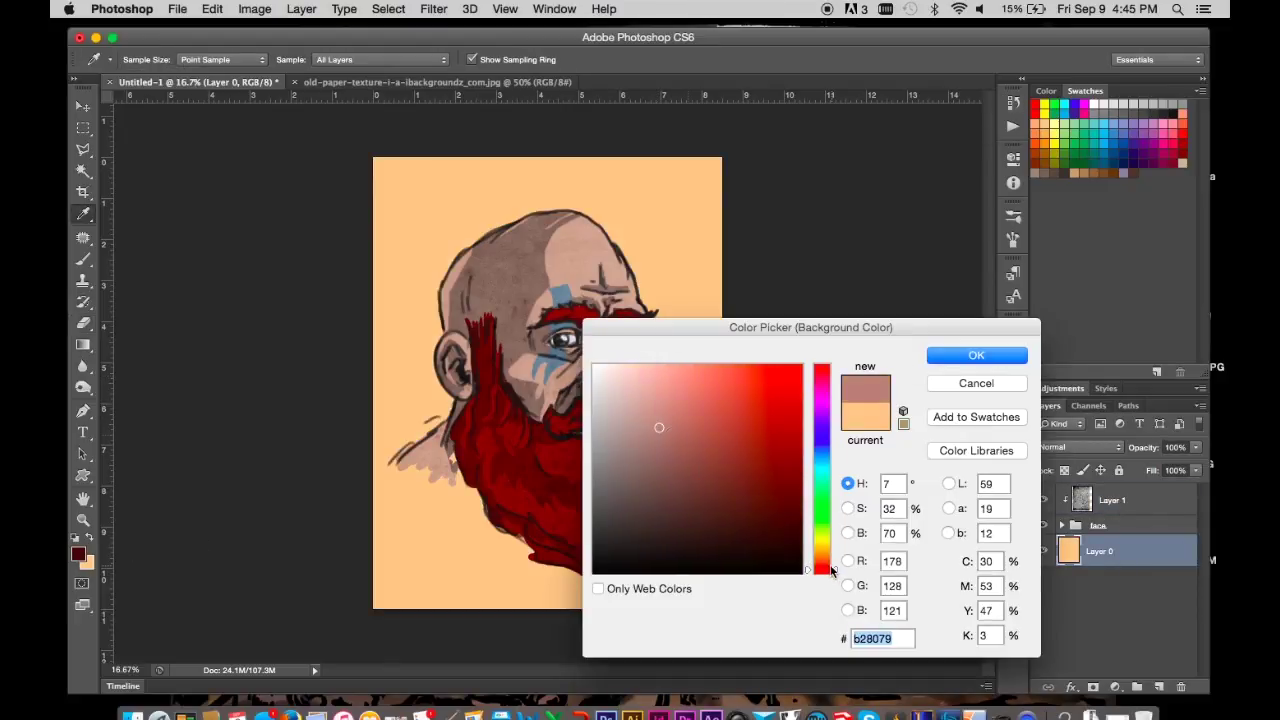
{"action": "left_click_drag", "start_coordinate": [654, 426], "coordinate": [709, 455]}
{"action": "left_click", "coordinate": [939, 356]}
{"action": "key", "text": "e"}
{"action": "key", "text": "ctrl+BackSpace"}
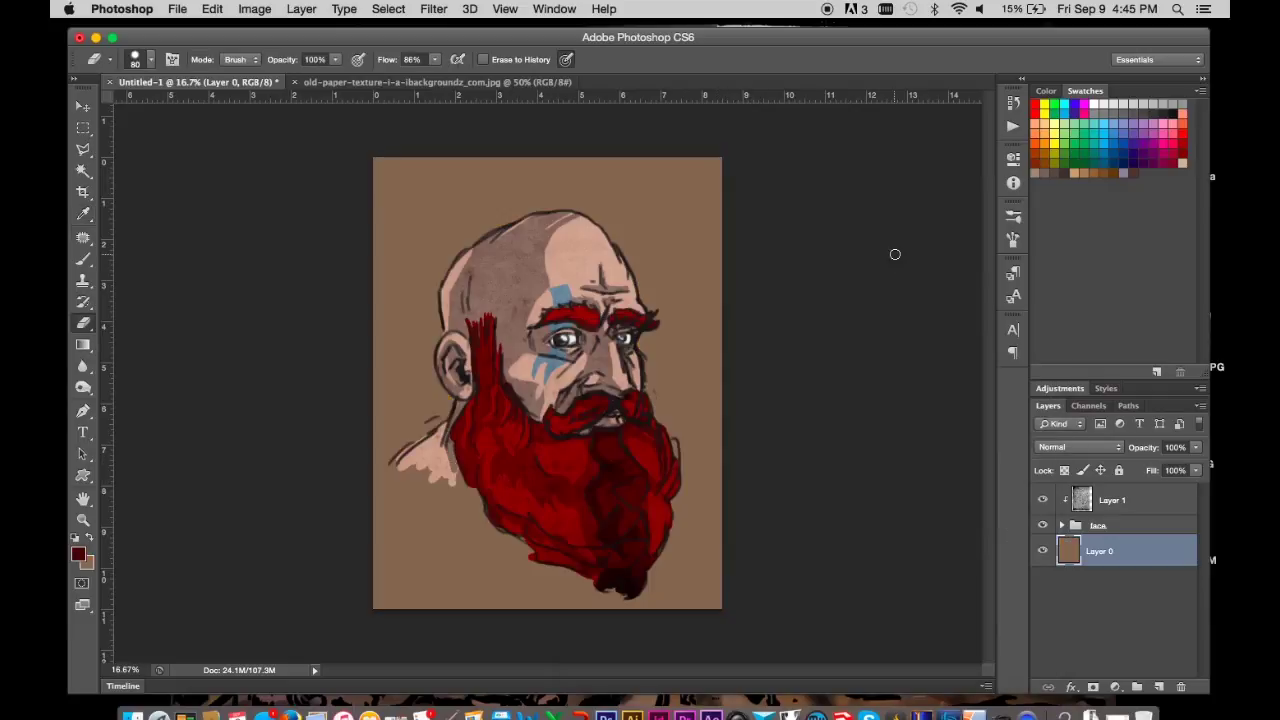
- Refill Layer 0 with a lighter beige colour
{"action": "left_click", "coordinate": [87, 564]}
{"action": "key", "text": "Return"}
{"action": "key", "text": "ctrl+BackSpace"}
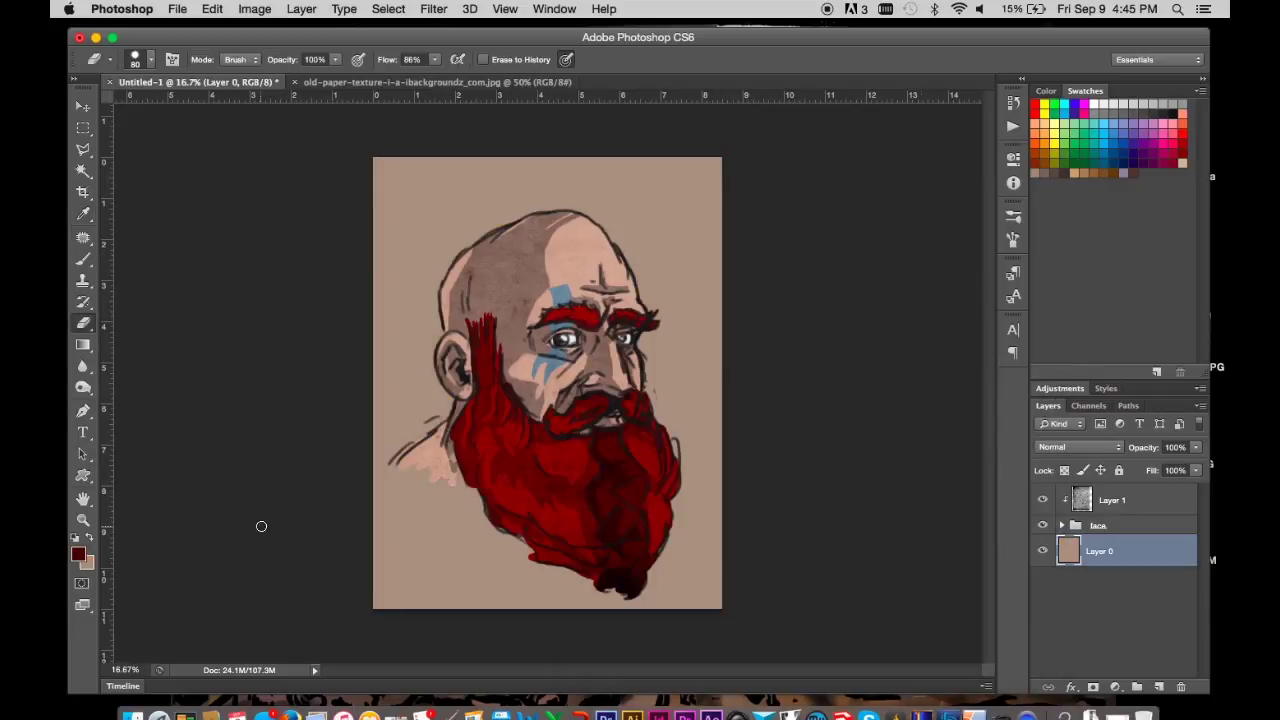
{"action": "left_click", "coordinate": [90, 562]}
{"action": "left_click", "coordinate": [963, 359]}
{"action": "key", "text": "ctrl+BackSpace"}
- Stretch the paper texture Layer 1 to fill the whole canvas
{"action": "left_click", "coordinate": [1115, 500]}
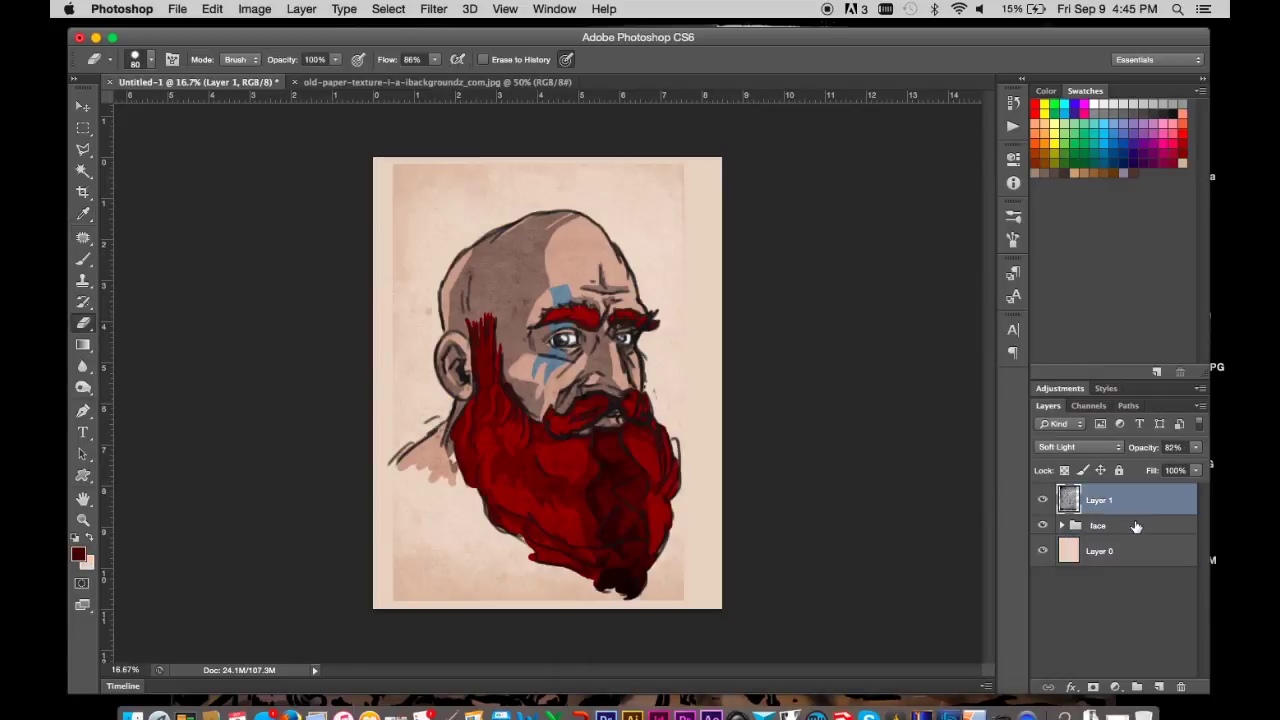
{"action": "key", "text": "ctrl+t"}
{"action": "left_click_drag", "start_coordinate": [683, 383], "coordinate": [721, 386]}
{"action": "left_click_drag", "start_coordinate": [548, 600], "coordinate": [548, 614]}
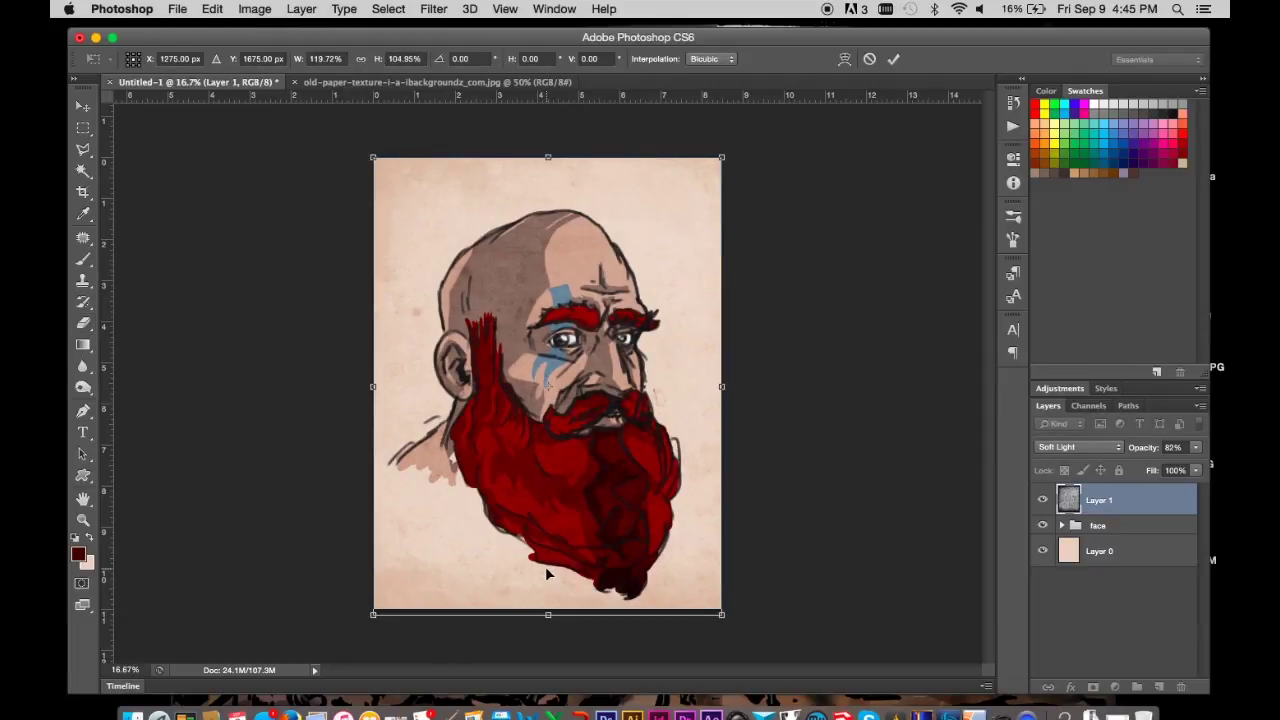
{"action": "key", "text": "Return"}
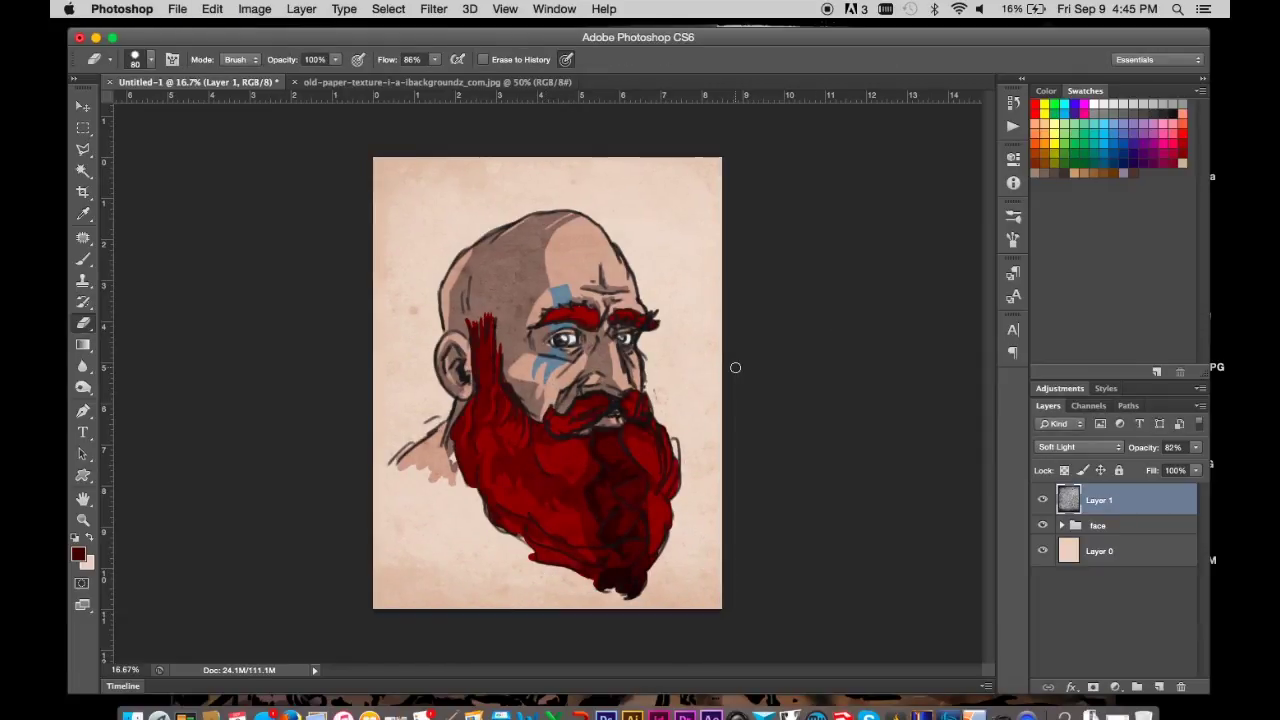
- Save the file as Barbarian.psd in the Classes > digital ill and design > photoshop folder
{"action": "key", "text": "ctrl+s"}
{"action": "left_click", "coordinate": [548, 479]}
{"action": "left_click", "coordinate": [700, 215]}
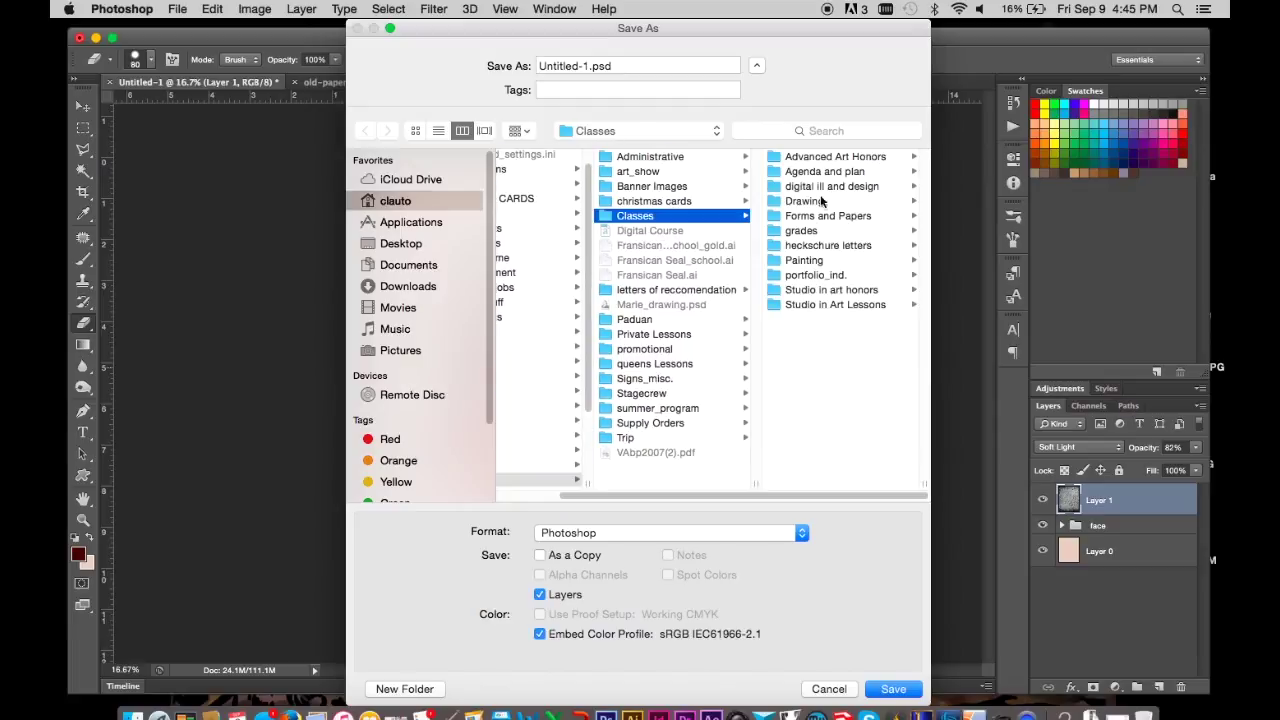
{"action": "left_click", "coordinate": [815, 186]}
{"action": "left_click", "coordinate": [815, 186]}
{"action": "left_click", "coordinate": [809, 187]}
{"action": "left_click", "coordinate": [578, 66]}
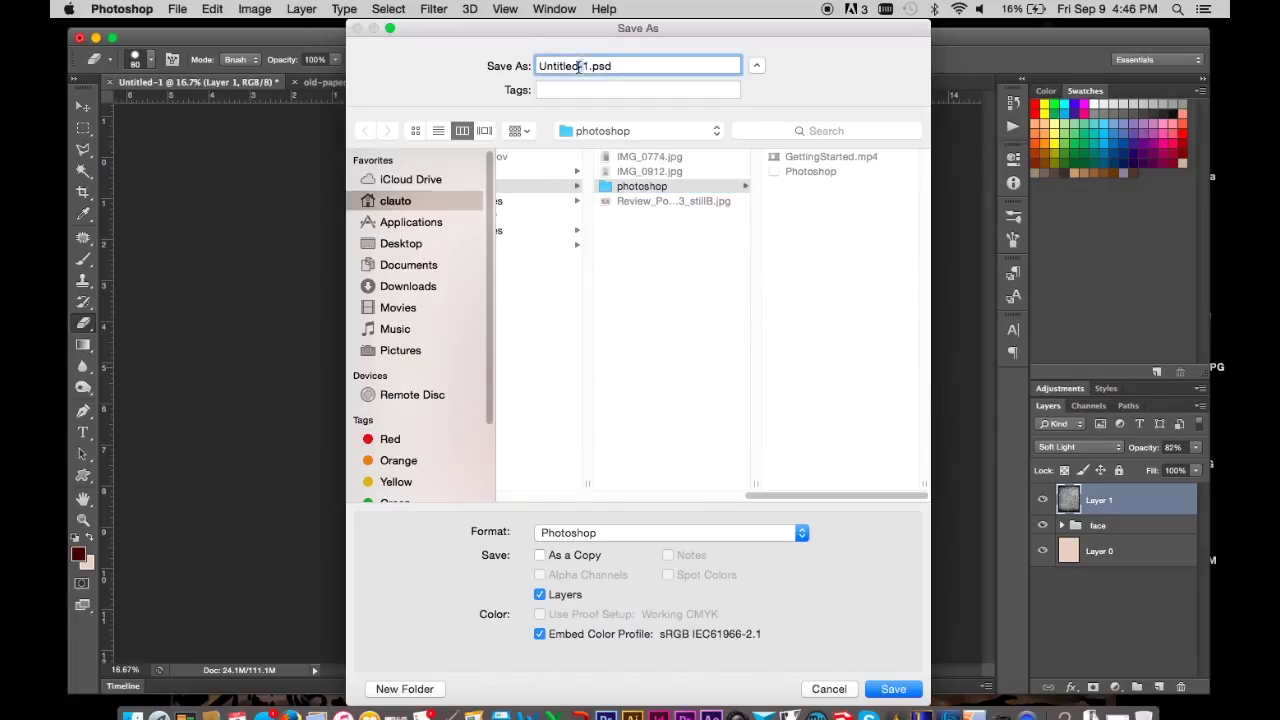
{"action": "type", "text": "Barbarian"}
{"action": "key", "text": "Return"}
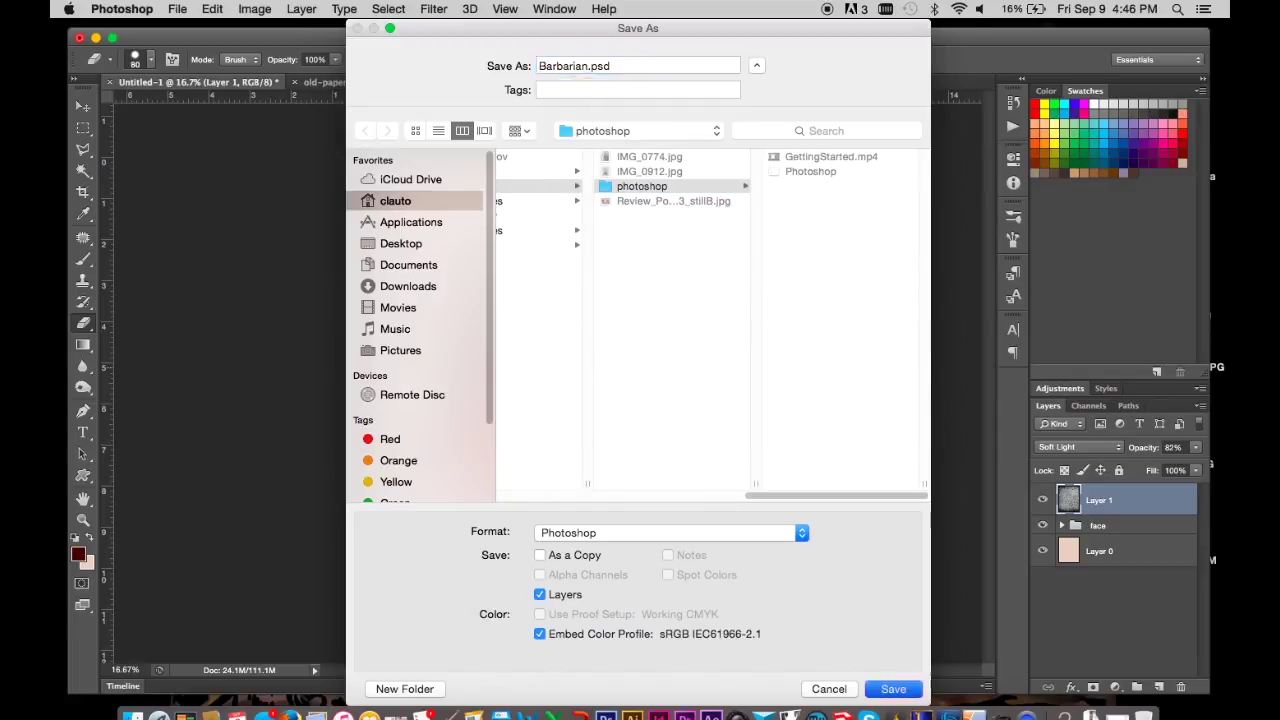